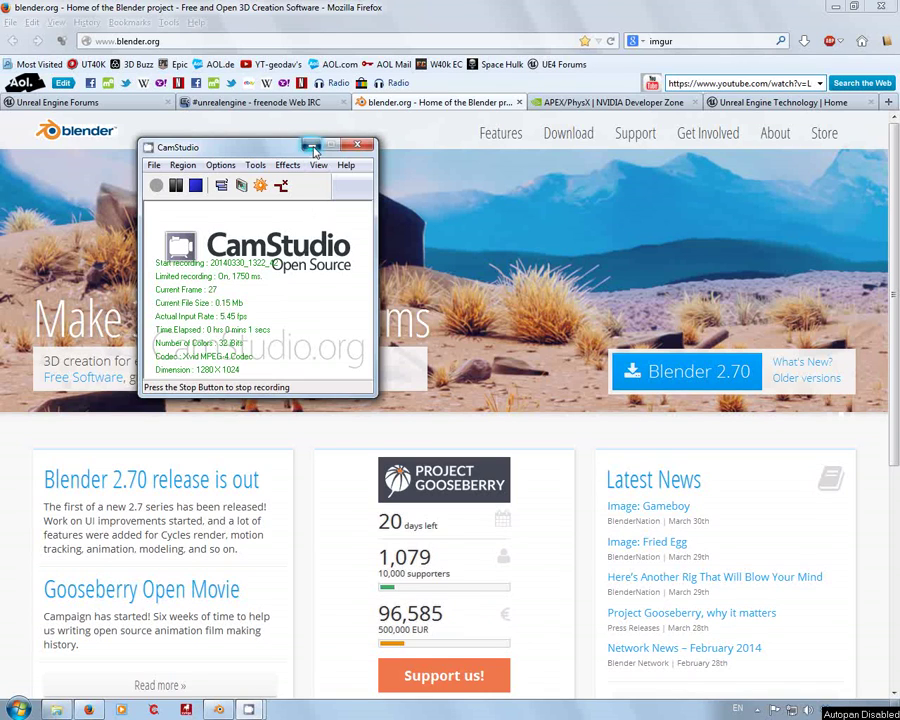
Step: Minimise the CamStudio screen recorder window
left_click(312, 146)
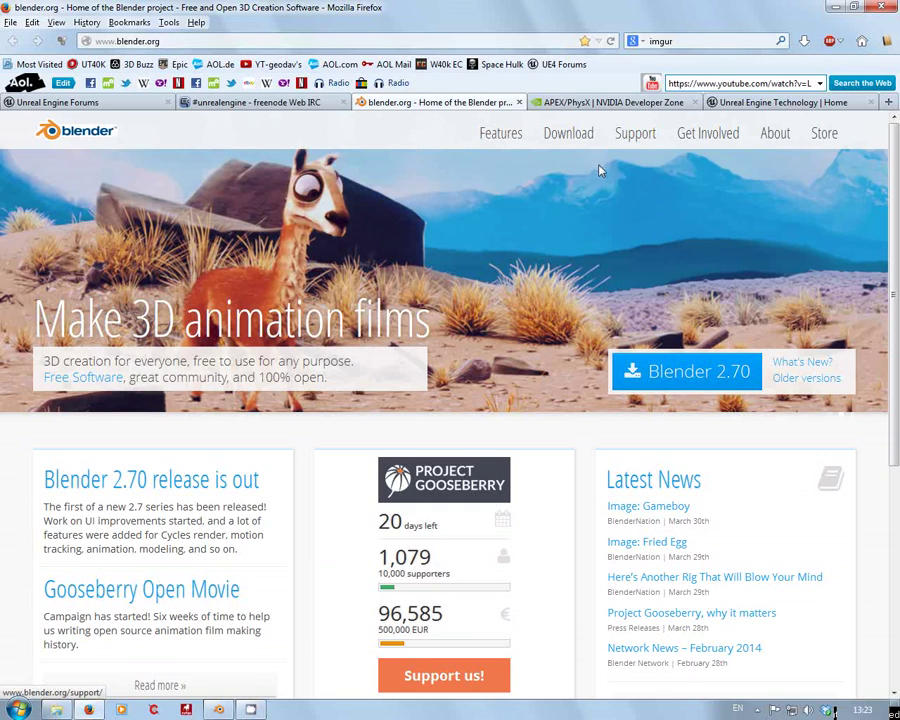
Step: Visit the APEX/PhysX and Unreal Engine pages, then minimise Firefox to reveal Blender
left_click(598, 103)
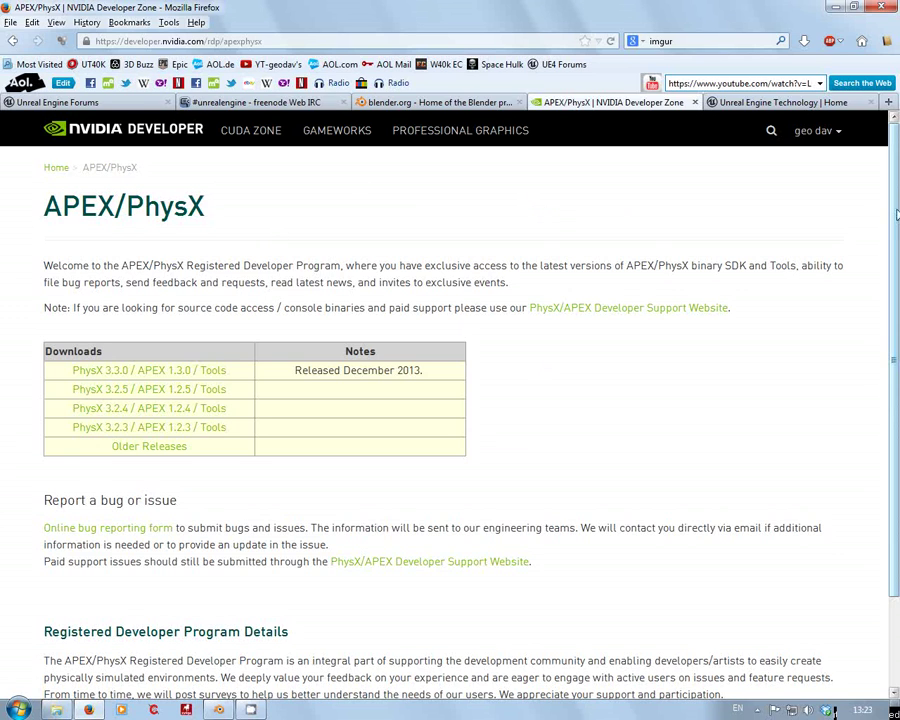
left_click(776, 103)
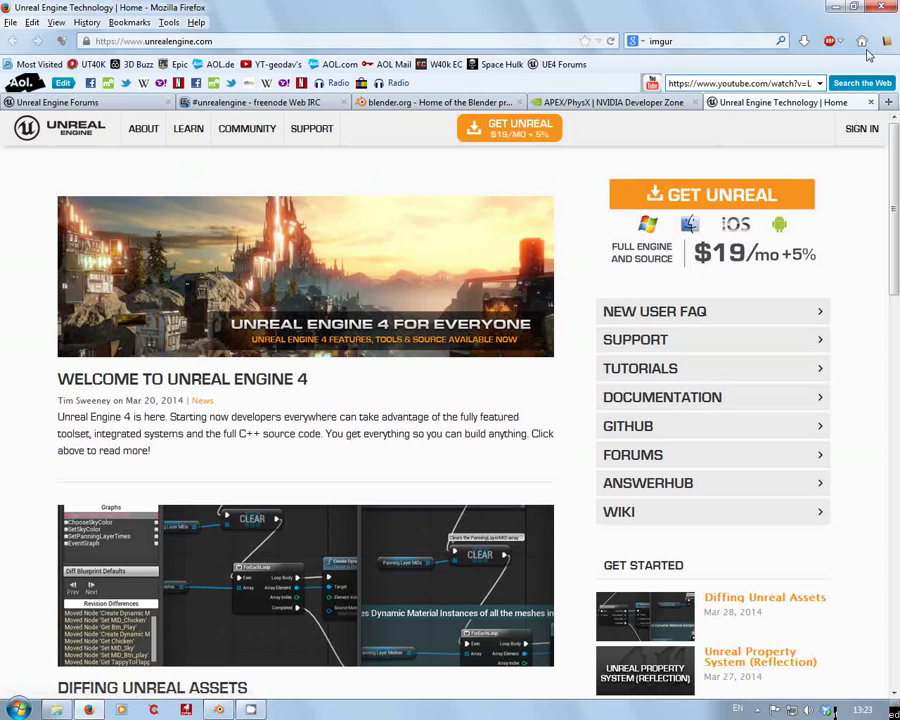
left_click(835, 7)
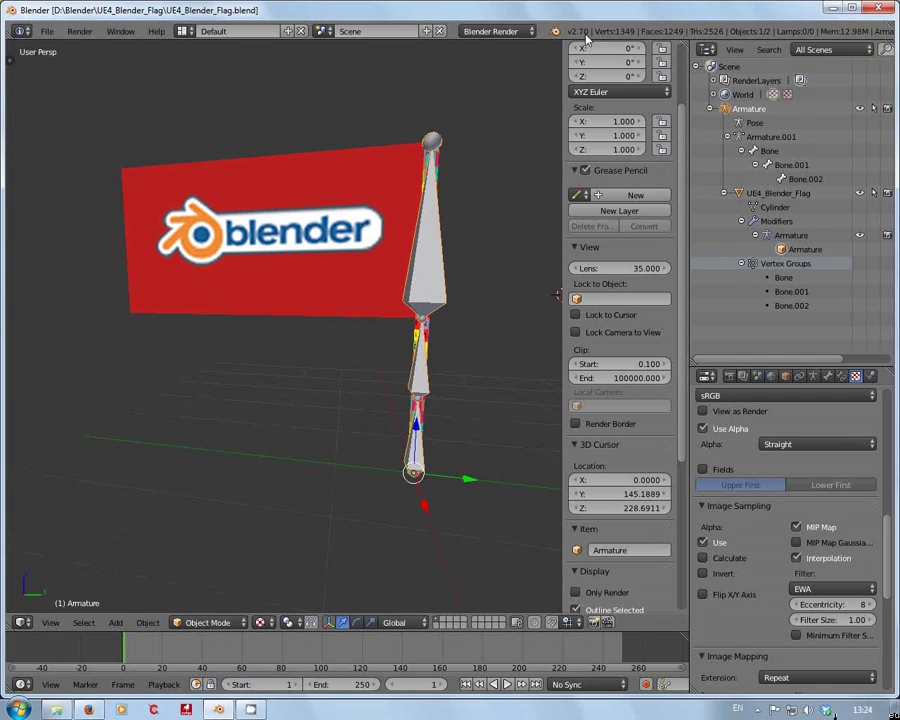
mouse_move(478, 442)
middle_mouse_down()
mouse_move(500, 538)
mouse_move(544, 426)
mouse_move(235, 446)
mouse_move(348, 482)
mouse_move(446, 471)
mouse_move(133, 418)
mouse_move(240, 430)
mouse_move(180, 435)
mouse_move(510, 444)
mouse_move(478, 442)
middle_mouse_up()
scroll(478, 442, "down", 1)
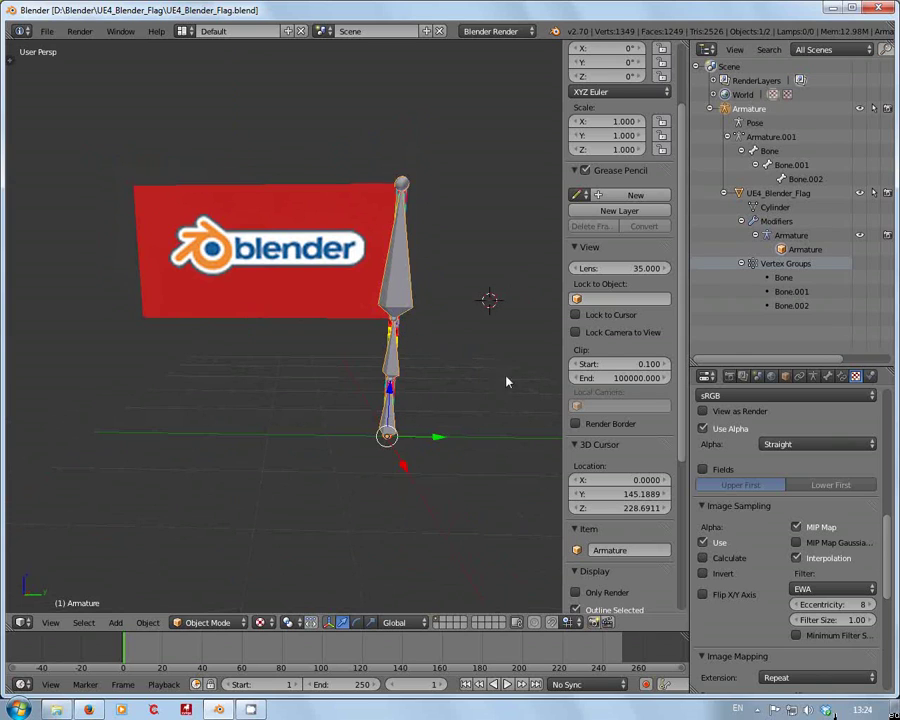
scroll(437, 352, "up", 2)
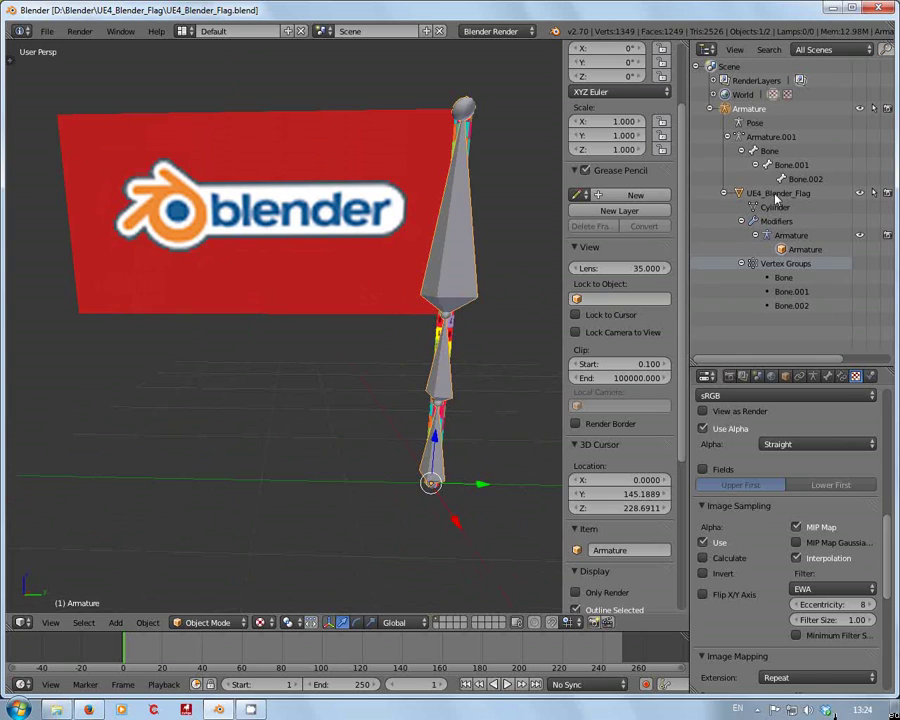
Step: Select the flag, step through its property tabs to the 1920×1080, 24 fps render settings, then reactivate Armature
left_click(783, 277)
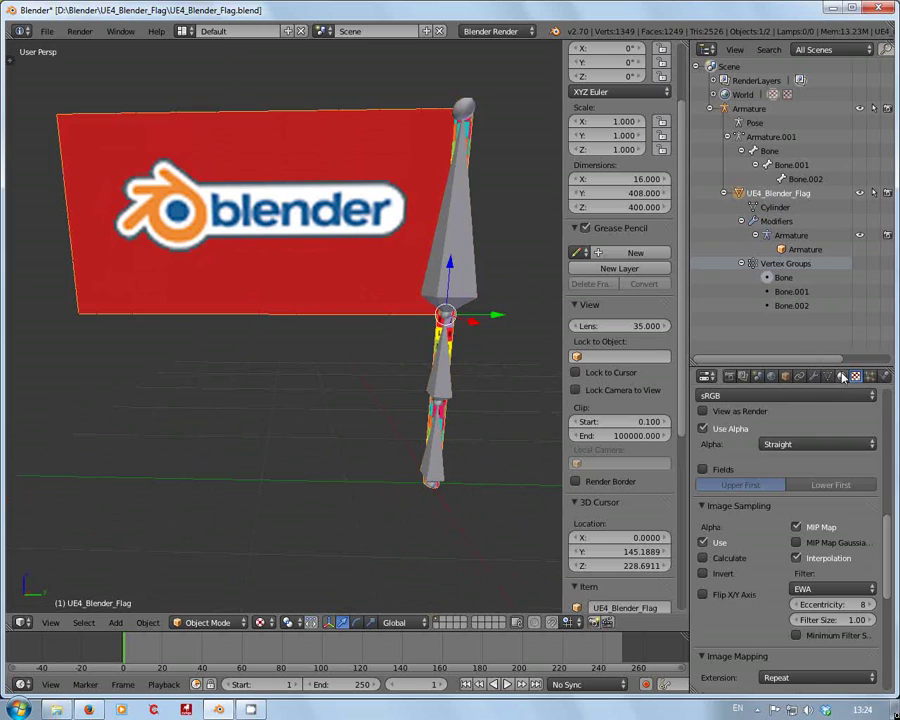
left_click(842, 376)
left_click(827, 376)
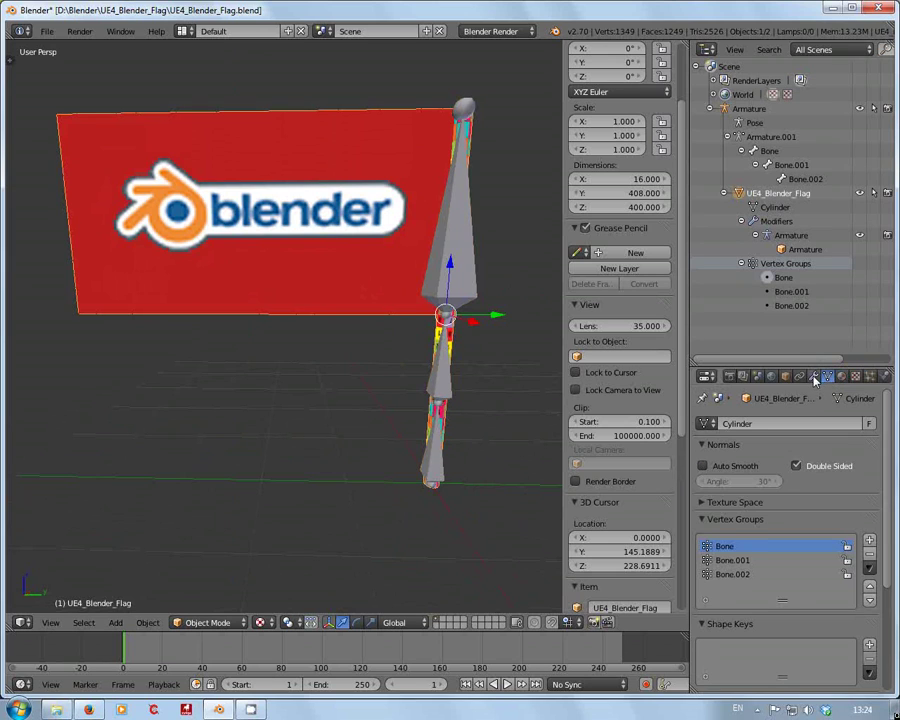
left_click(800, 377)
left_click(785, 377)
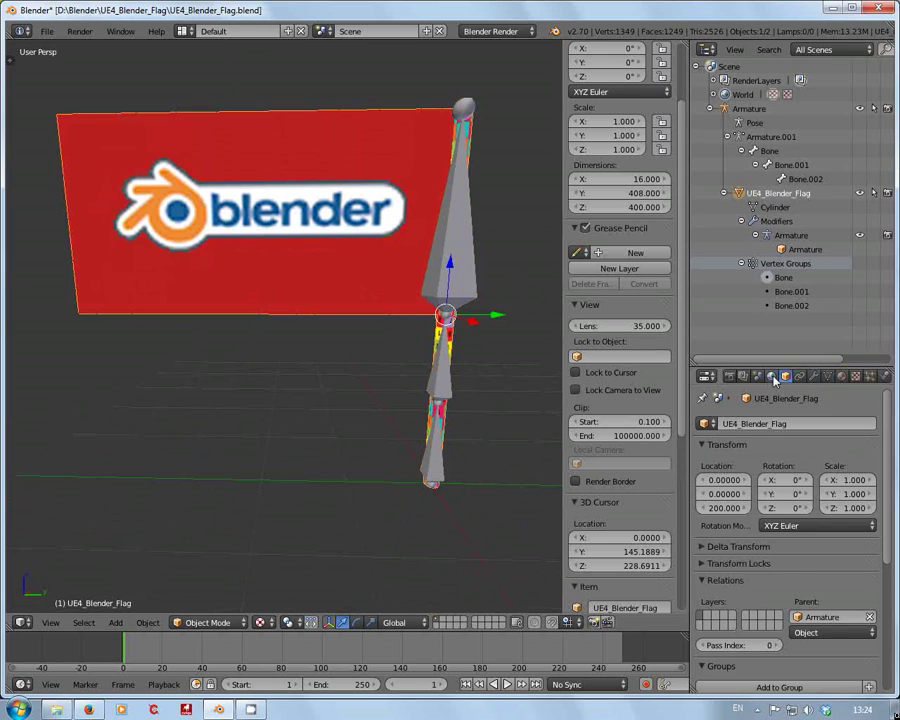
left_click(771, 377)
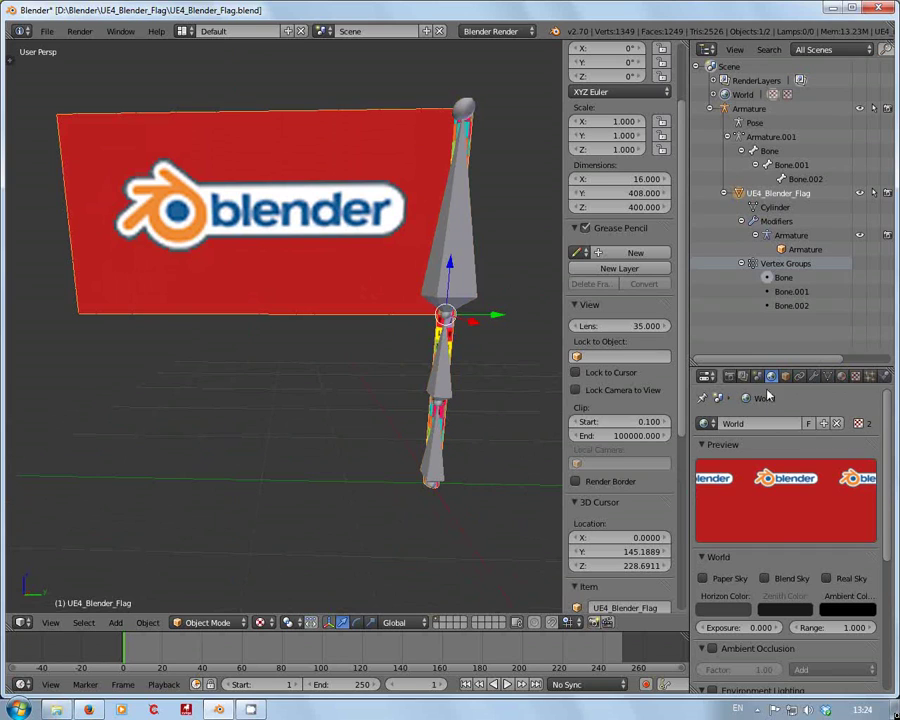
left_click(758, 377)
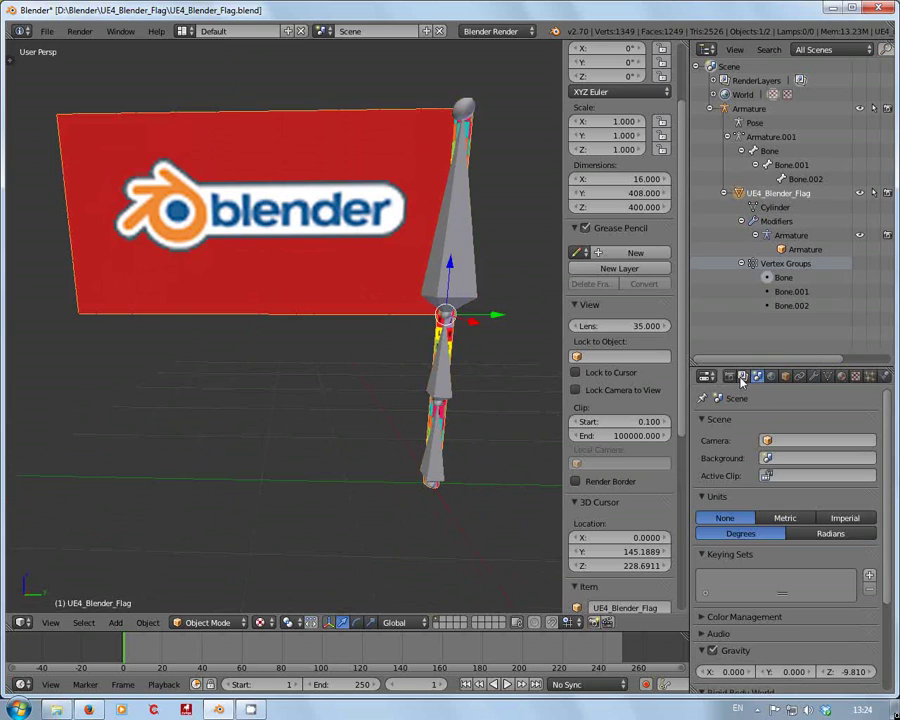
left_click(743, 377)
left_click(730, 377)
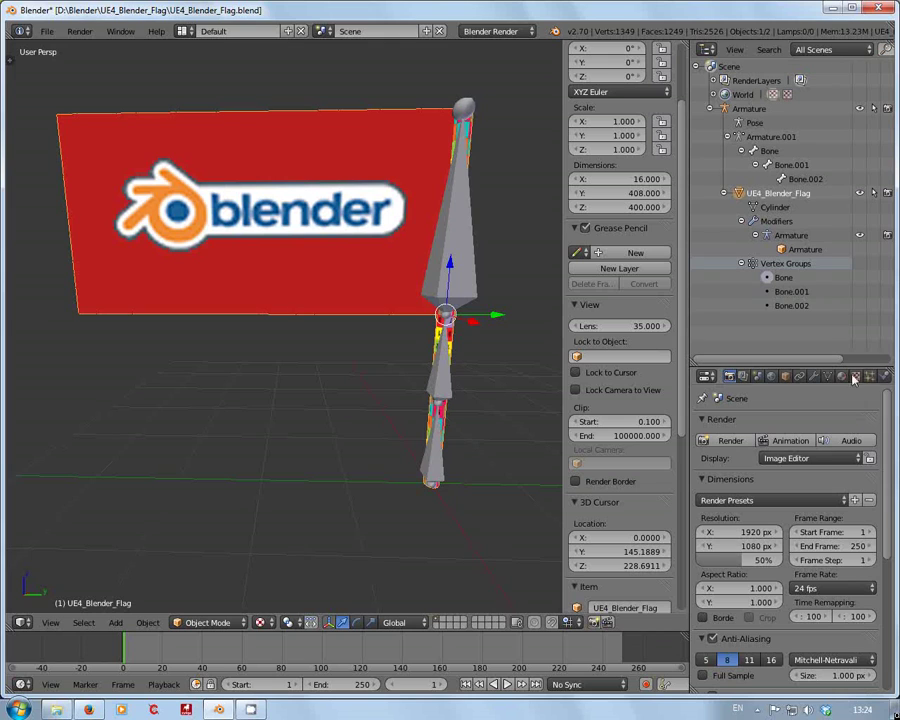
left_click(754, 110)
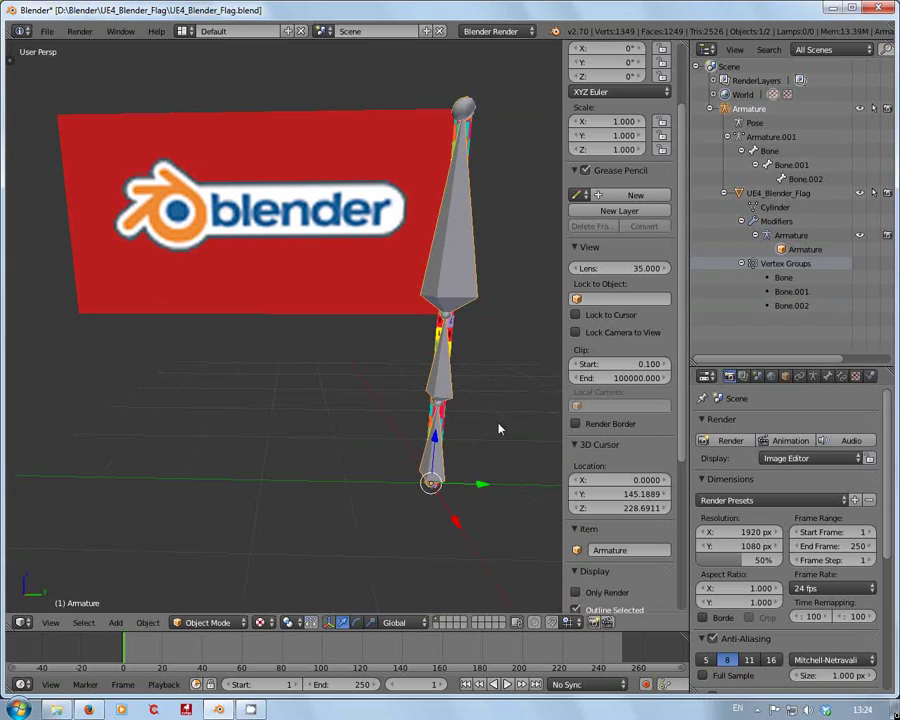
Step: Orbit to see the flag edge-on and preview its waving animation
scroll(495, 418, "down", 1)
scroll(497, 412, "down", 1)
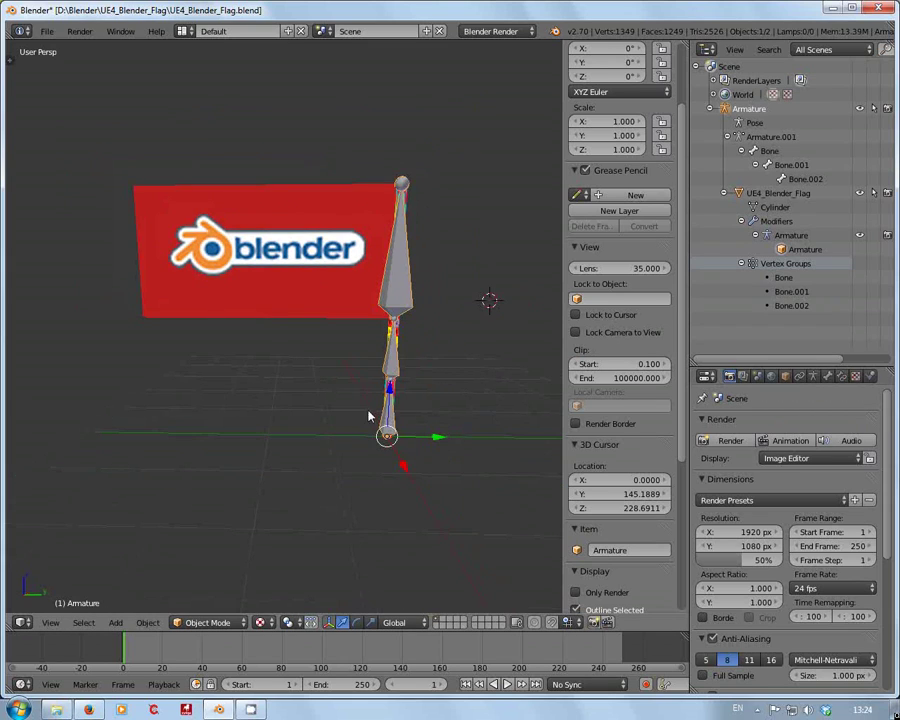
middle_click_drag(365, 390, 389, 371)
scroll(402, 369, "up", 2)
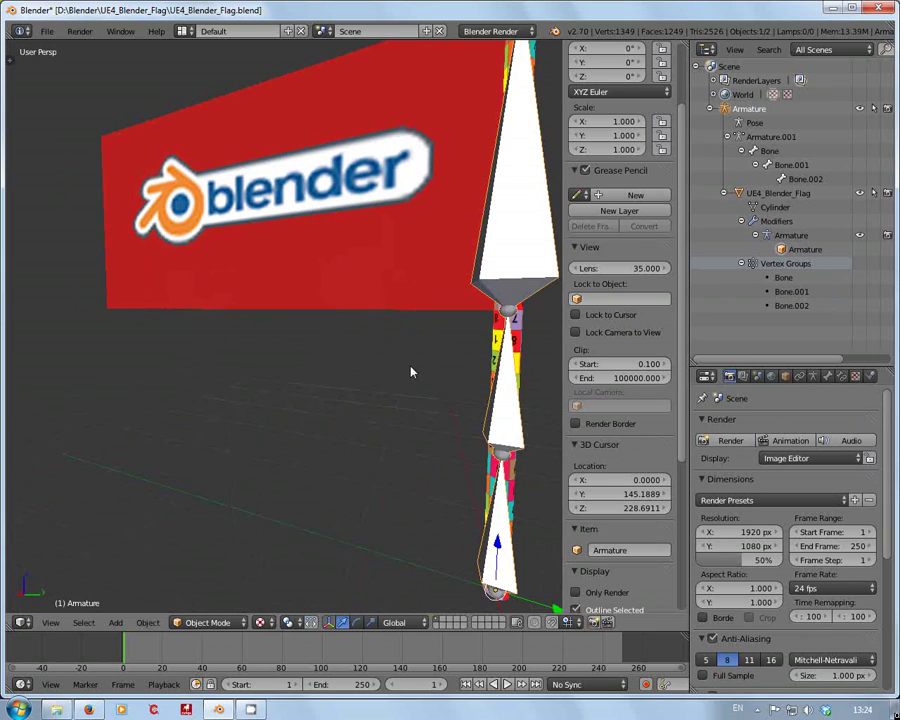
key("alt+a")
key("Escape")
Step: Reorient the view to look at the armature straight from the right side
scroll(500, 346, "down", 3)
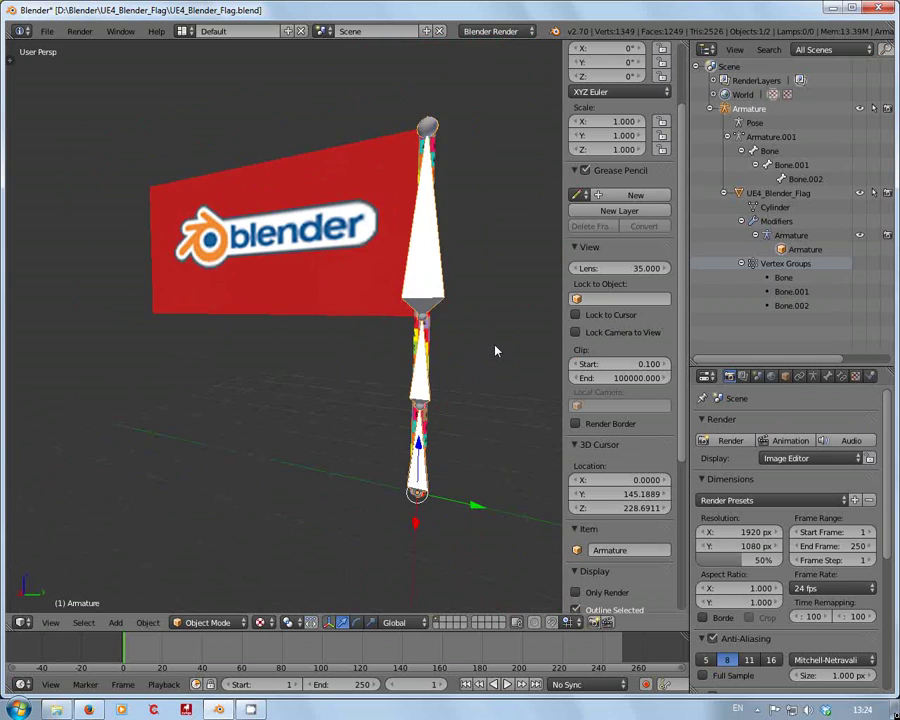
middle_click_drag(495, 350, 430, 450)
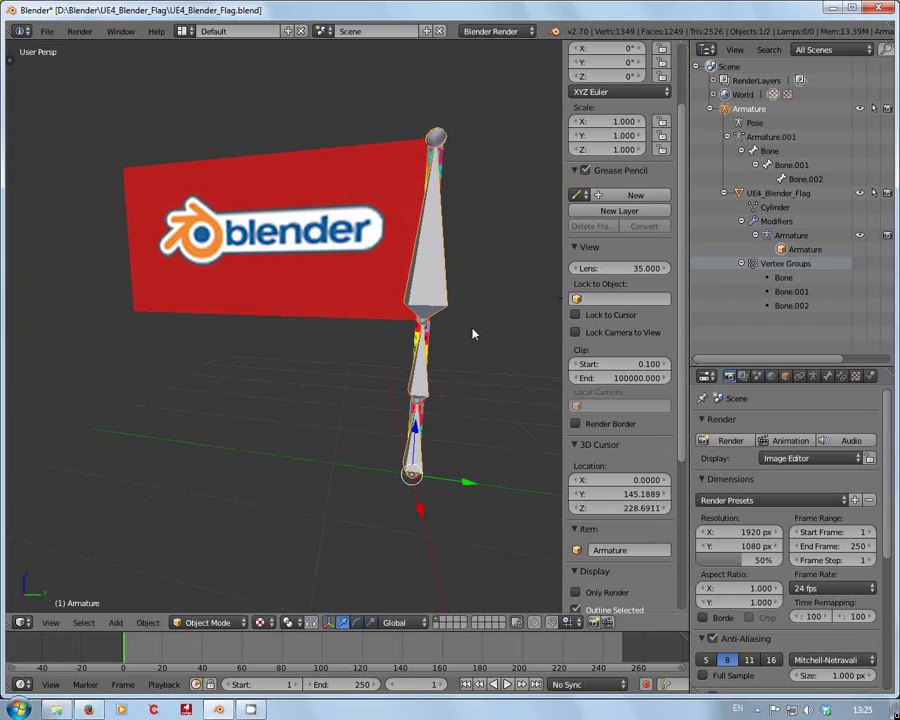
key("KP_1")
key("KP_3")
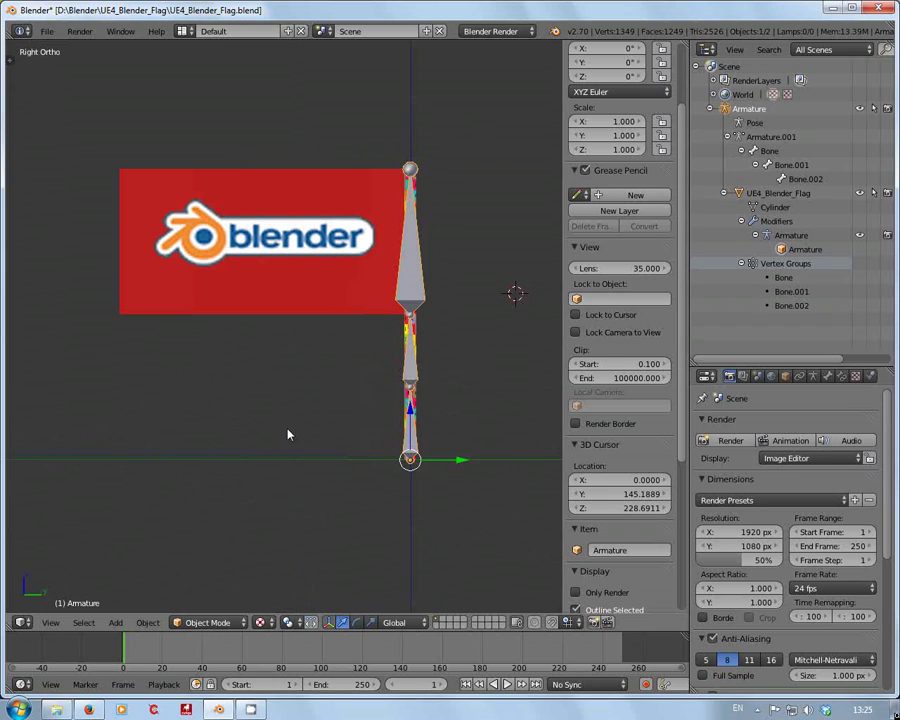
Step: Enter armature Edit Mode in wireframe and select Bone.001
key("Tab")
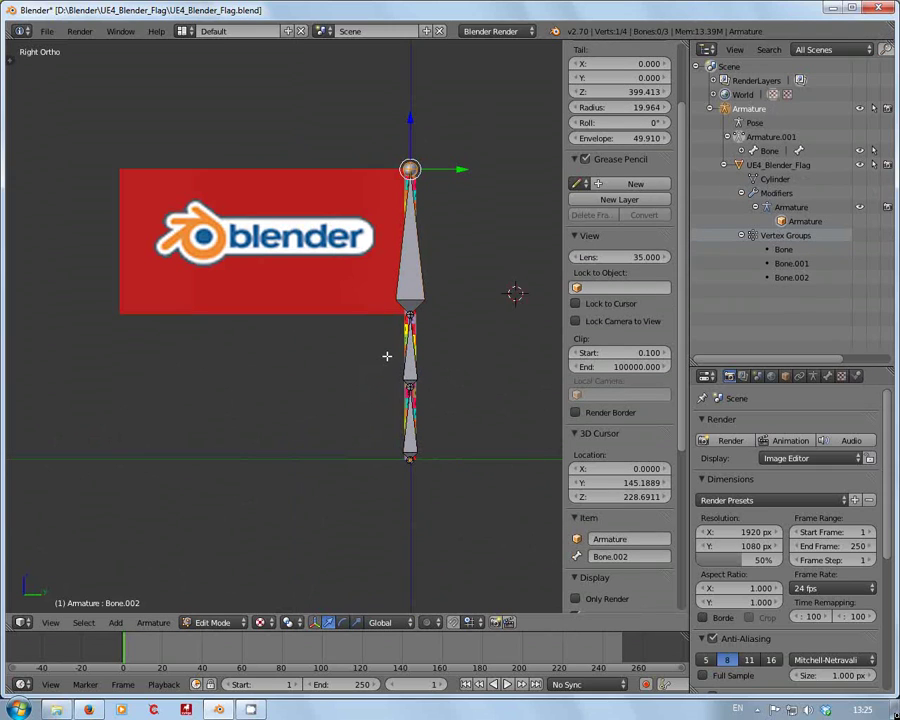
key("z")
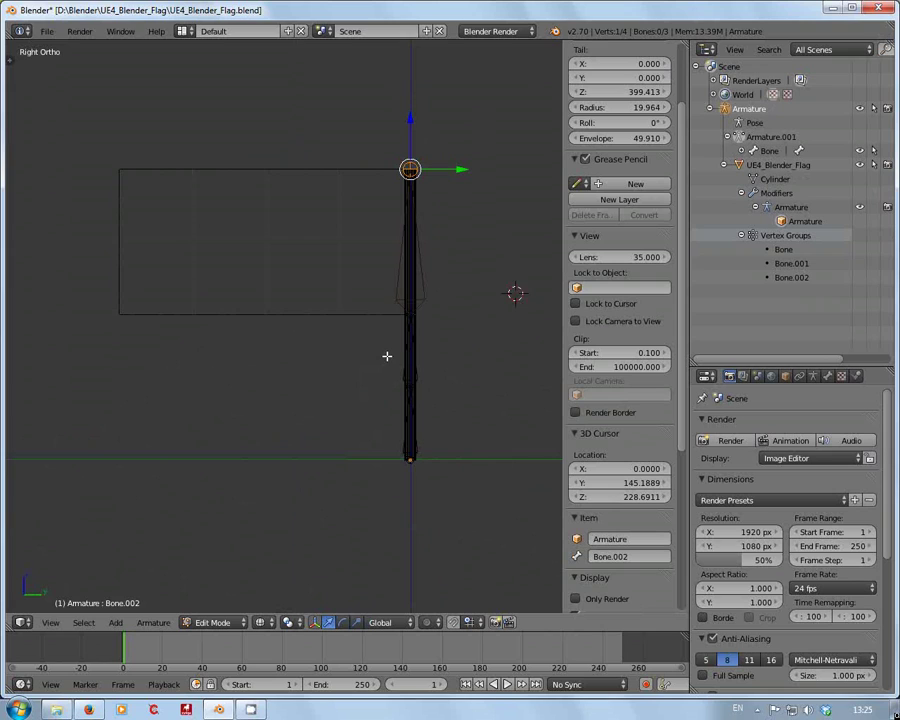
scroll(410, 285, "up", 3)
scroll(410, 285, "down", 1)
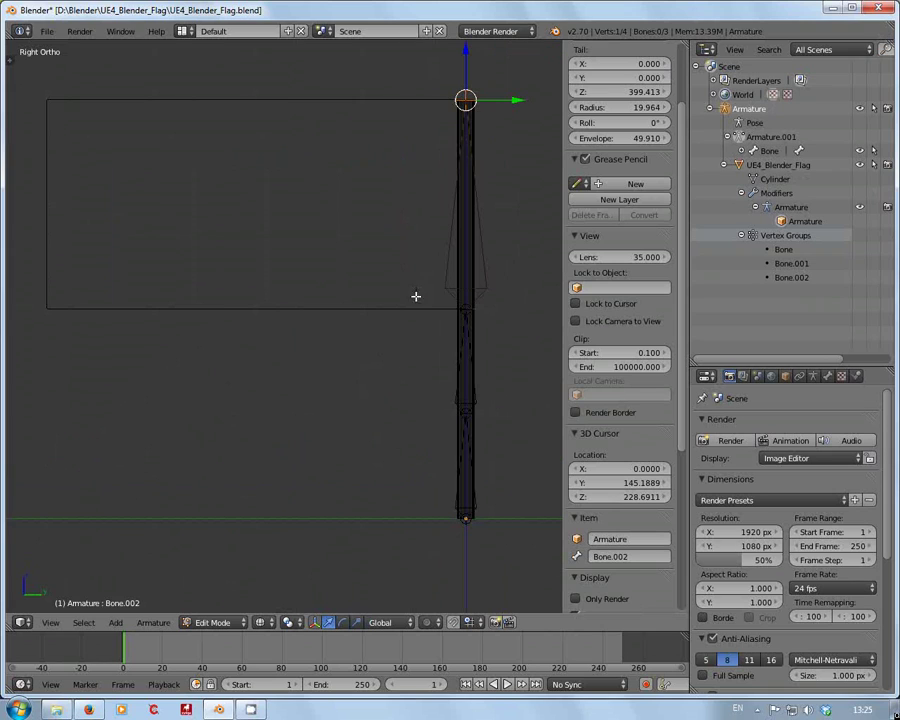
right_click(457, 345)
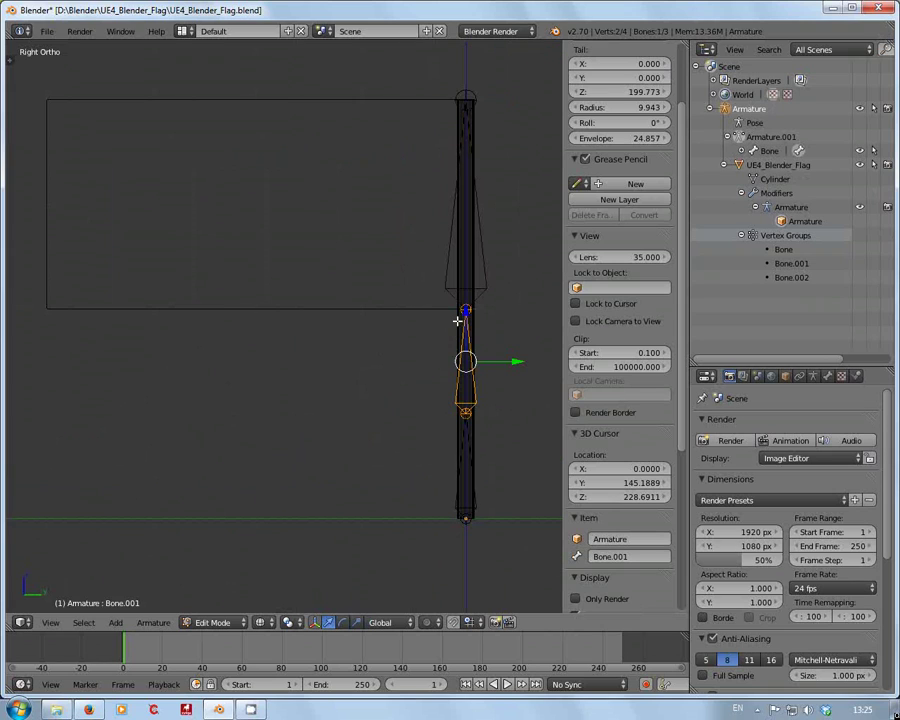
Step: Select the flag mesh and make Bone.001 its active vertex group
left_click(775, 177)
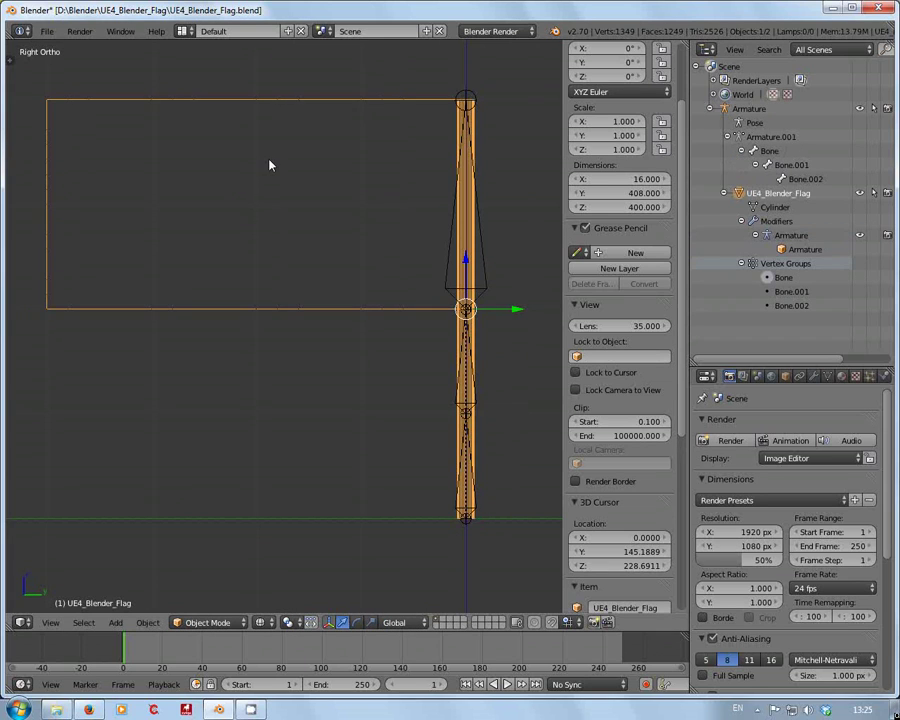
scroll(265, 137, "up", 2)
scroll(272, 142, "down", 2)
left_click(776, 292)
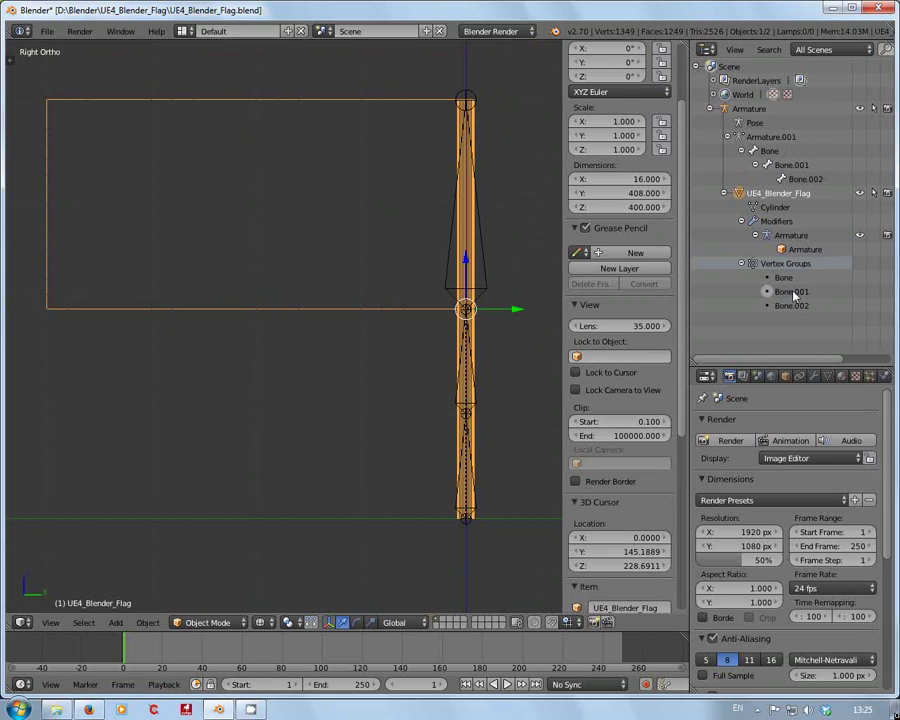
left_click(827, 376)
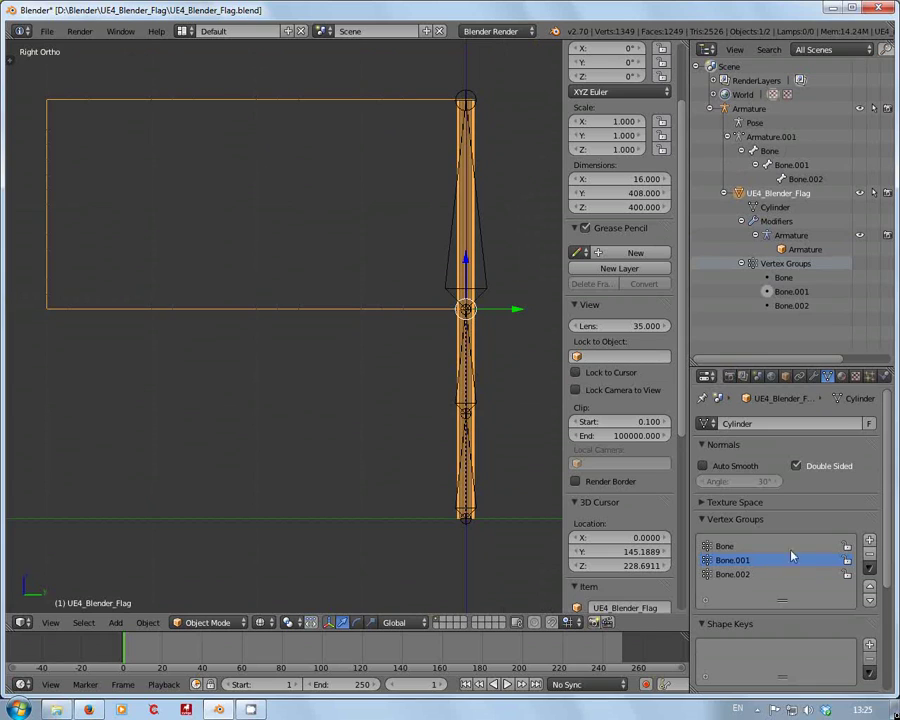
scroll(351, 355, "down", 2)
scroll(351, 355, "up", 2)
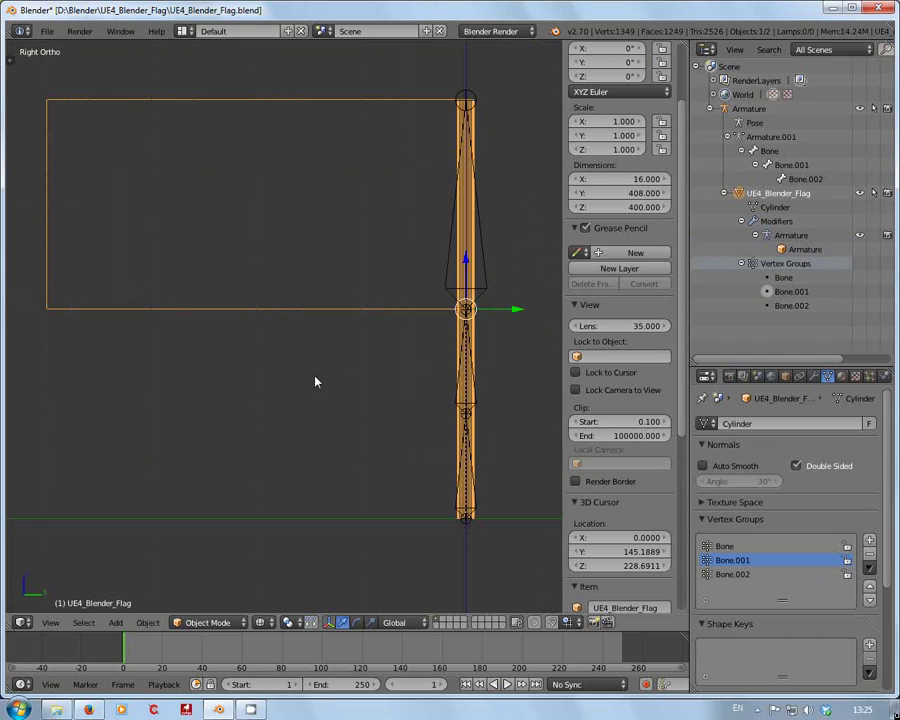
Step: View the flag from the left side (Ctrl+Numpad 3)
middle_click_drag(315, 381, 315, 381)
key("KP_3")
key("ctrl+KP_3")
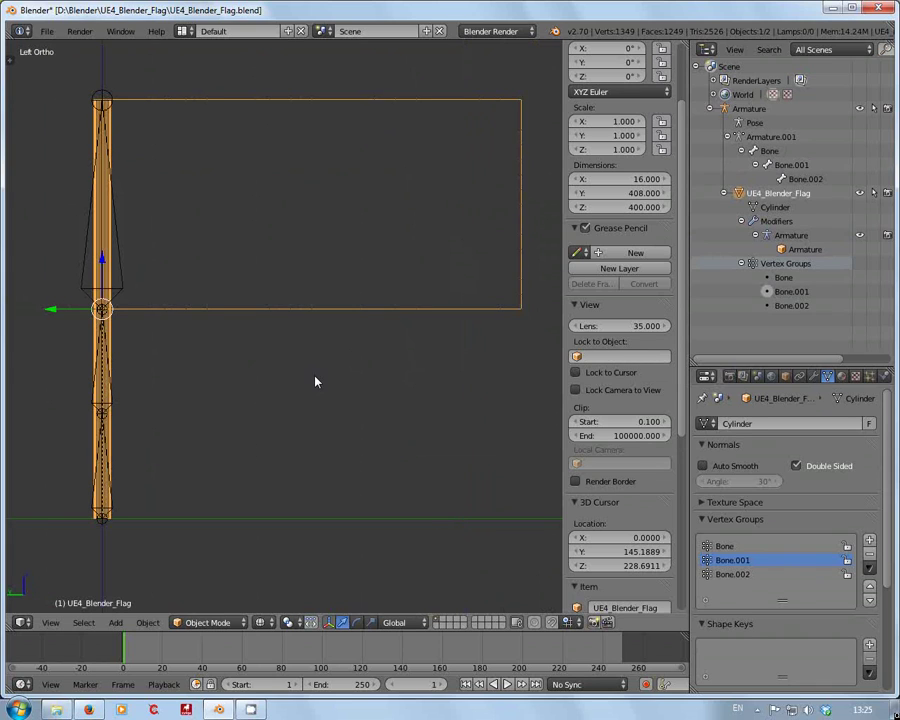
scroll(321, 373, "down", 2)
scroll(321, 373, "up", 2)
scroll(321, 373, "down", 1)
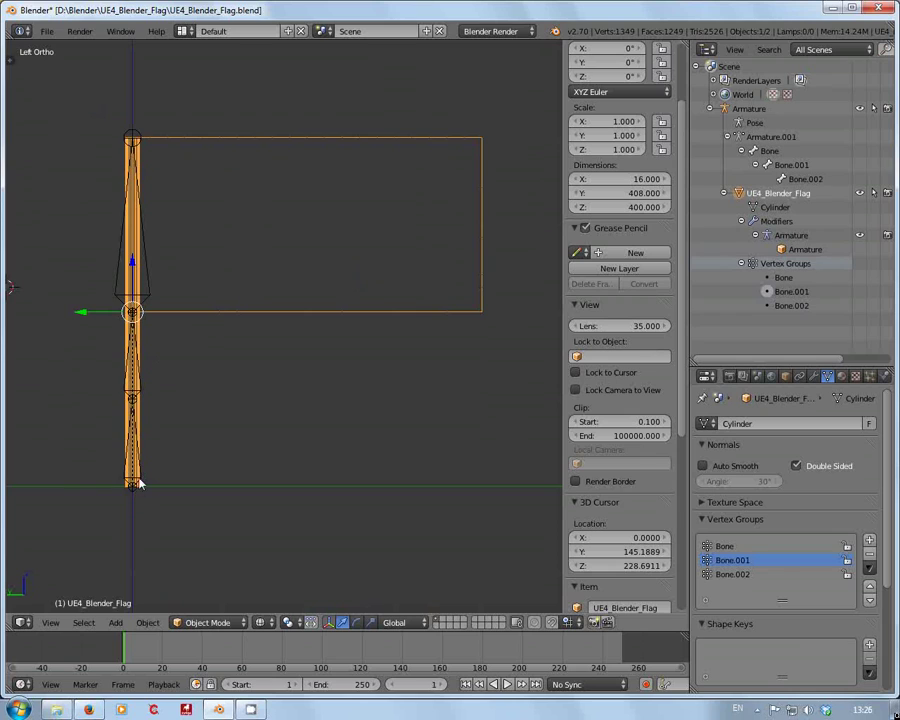
scroll(236, 308, "up", 1)
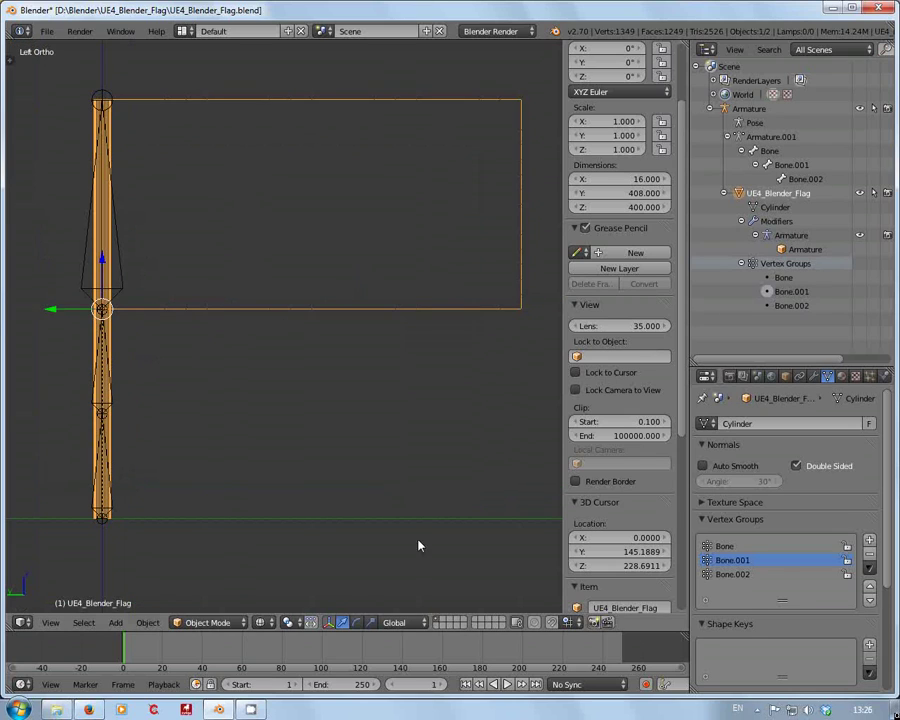
Step: Switch the flag mesh to Edit Mode and compare the Bone and Bone.001 vertex groups
left_click(244, 624)
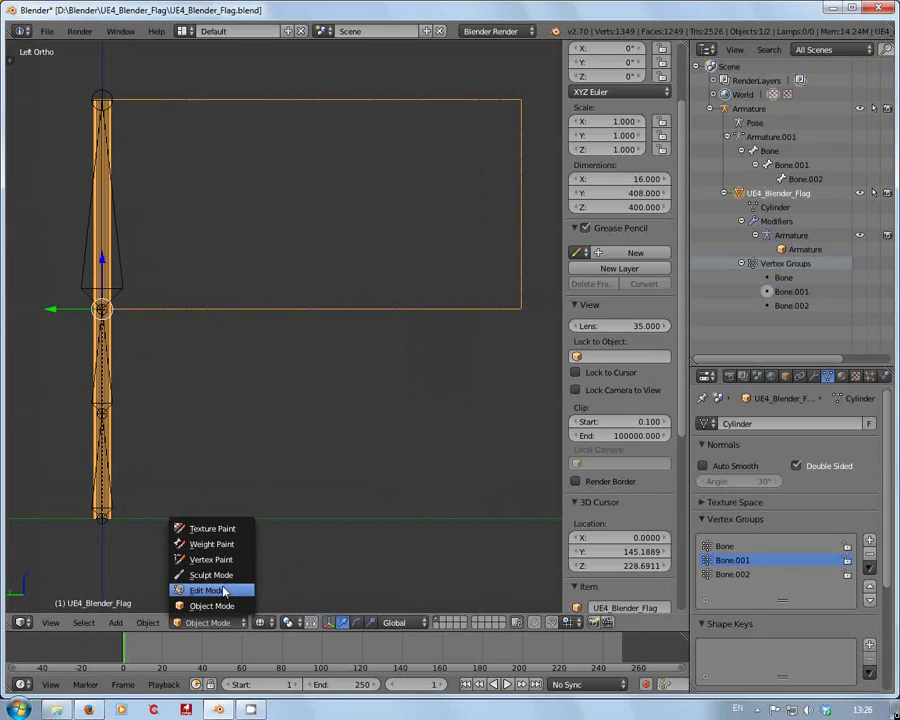
left_click(227, 596)
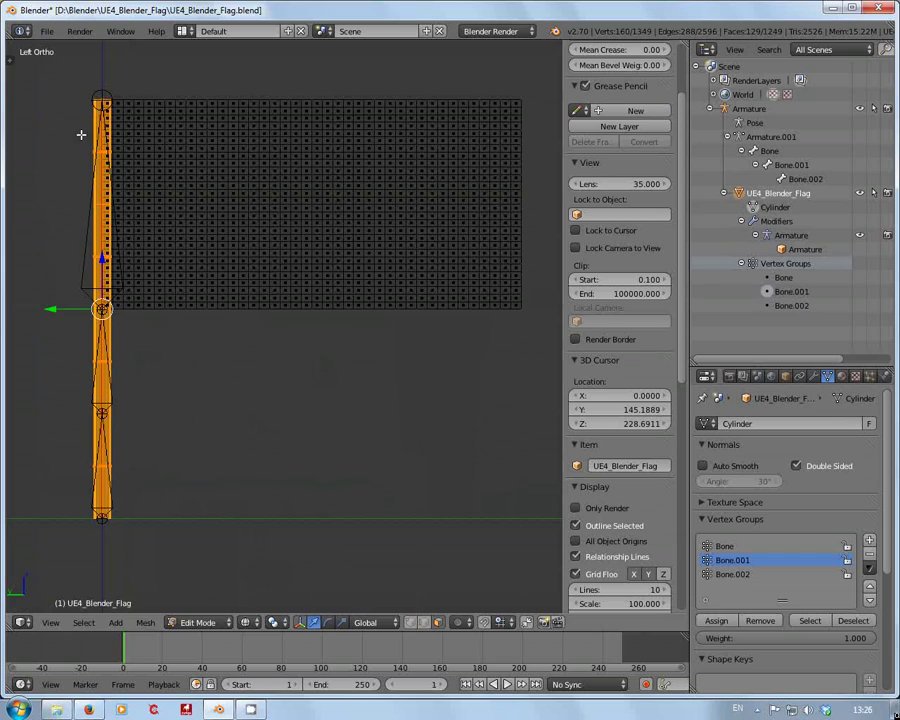
left_click(734, 547)
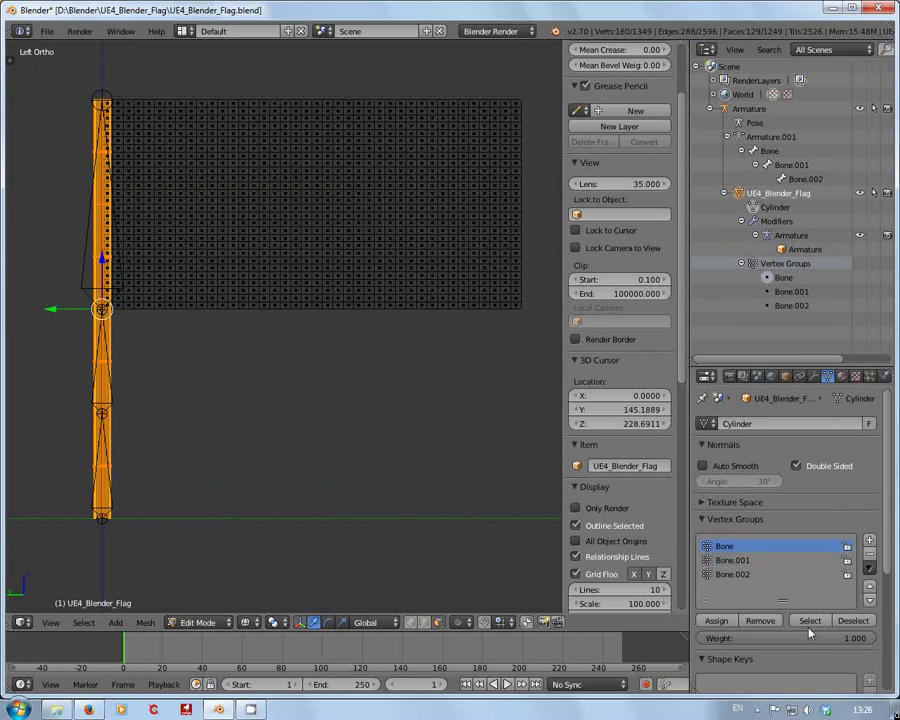
left_click(740, 561)
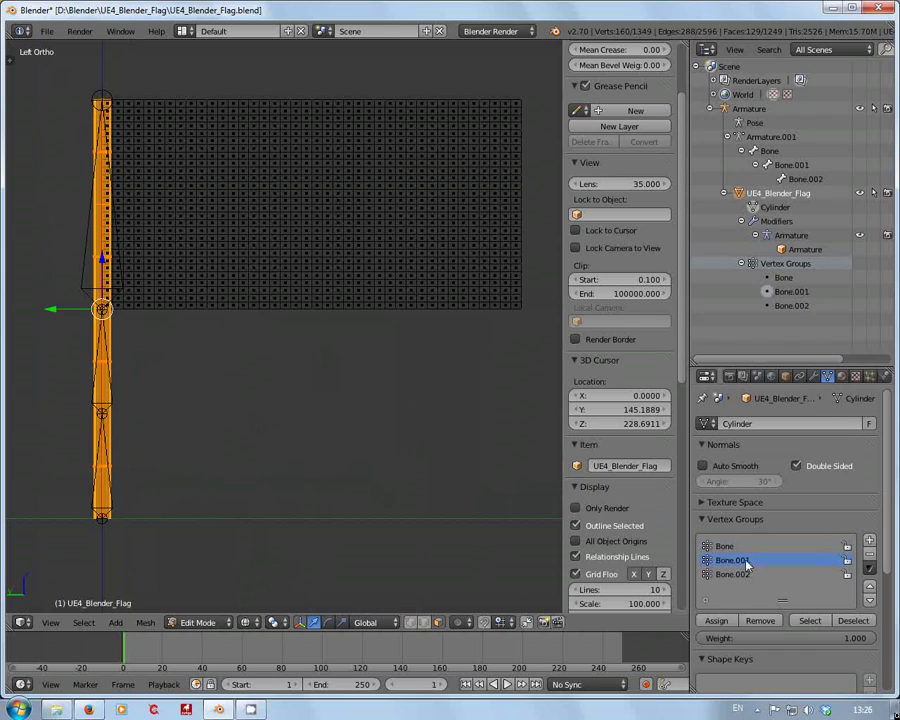
left_click(852, 621)
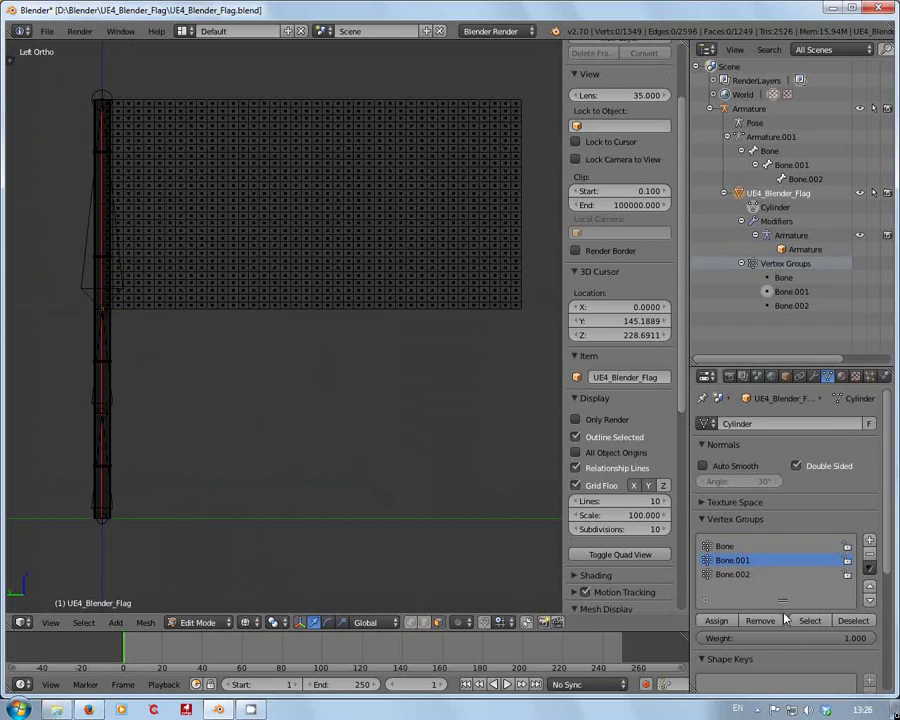
Step: Select the Bone.001 vertices and zoom and pan along the pole to inspect them
left_click(736, 548)
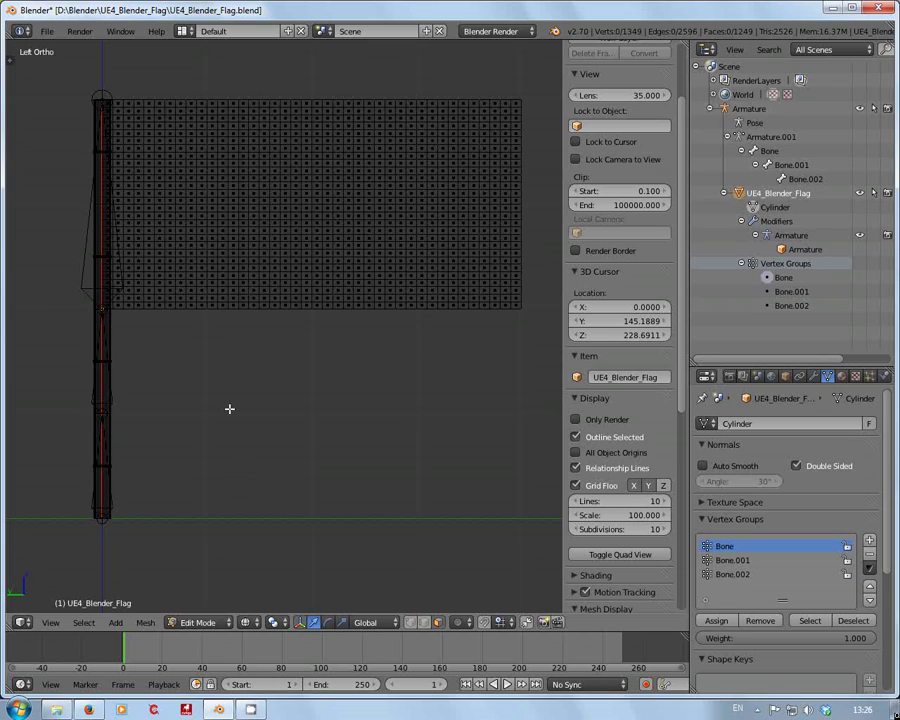
left_click(728, 562)
left_click(822, 626)
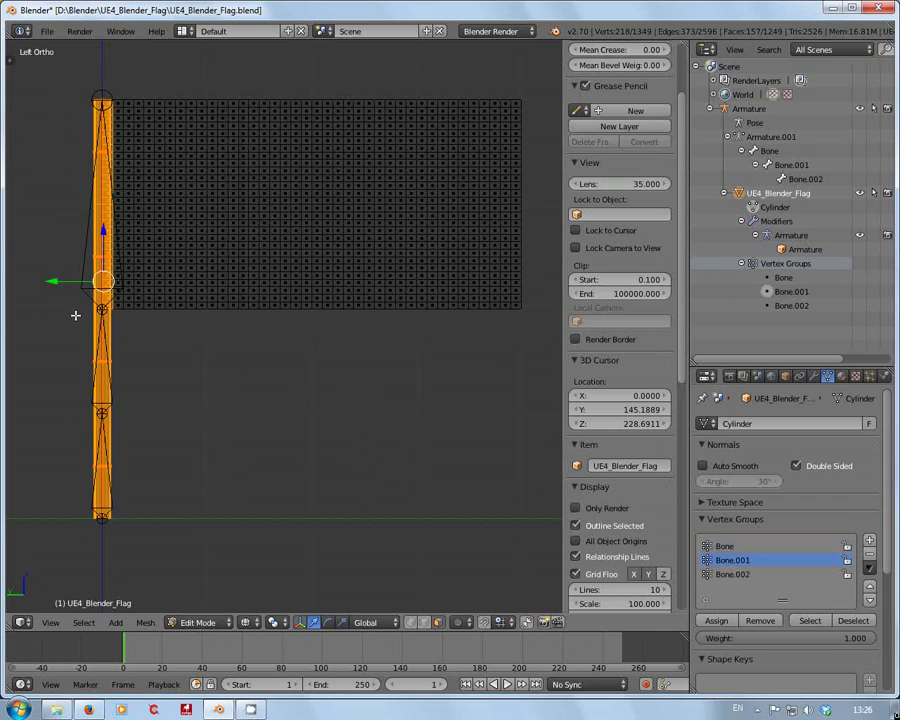
scroll(103, 194, "up", 4)
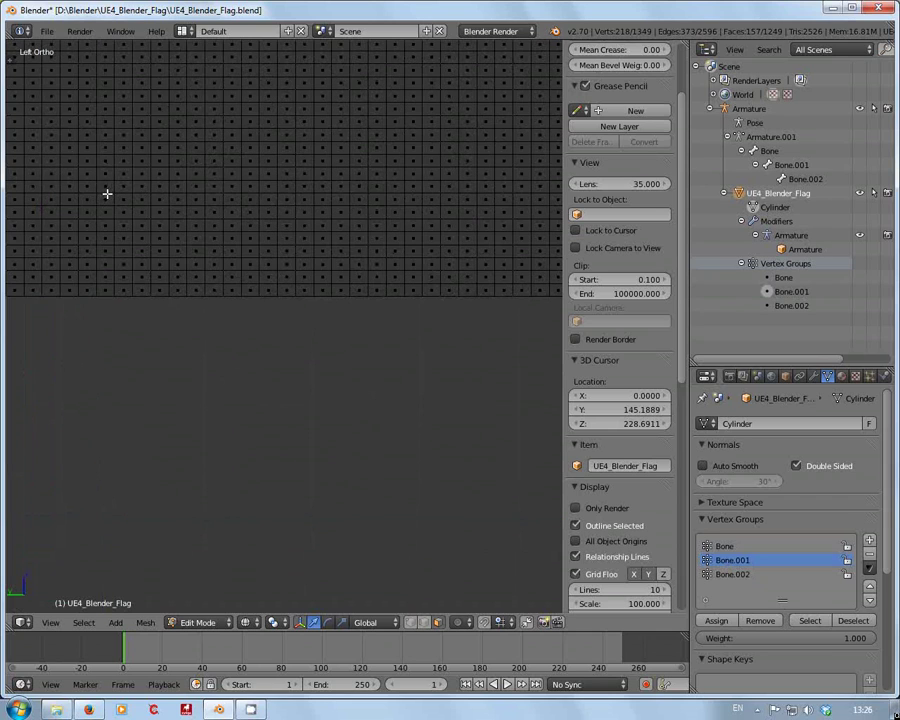
middle_click_drag(76, 198, 291, 256, "shift")
scroll(291, 256, "up", 2)
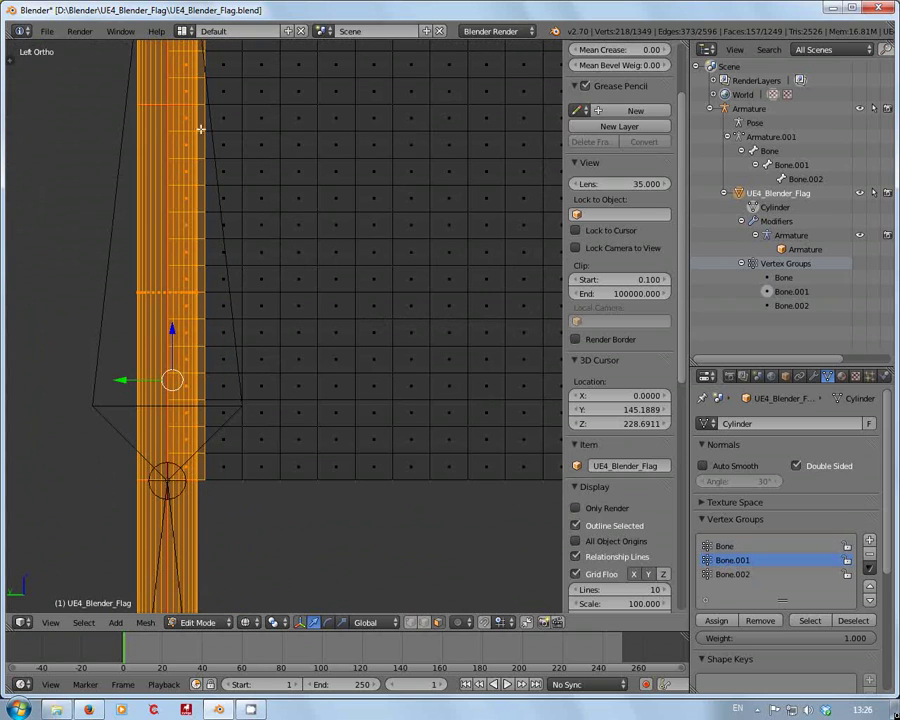
middle_click_drag(218, 147, 240, 394, "shift")
scroll(248, 378, "down", 2)
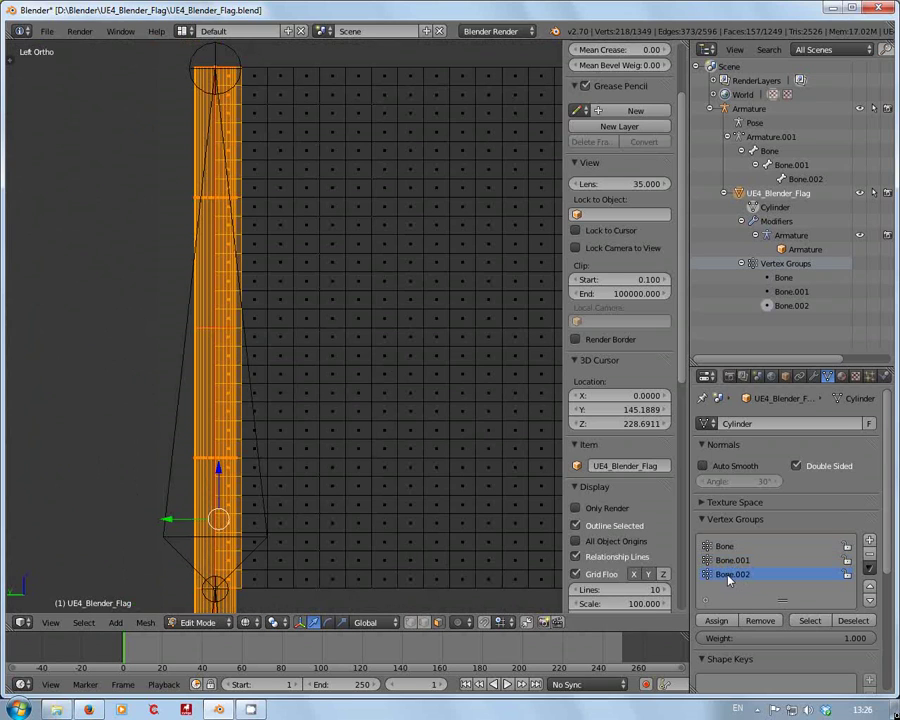
Step: Deselect Bone.001 and select the Bone.002 vertices, framing the whole flag
left_click(851, 620)
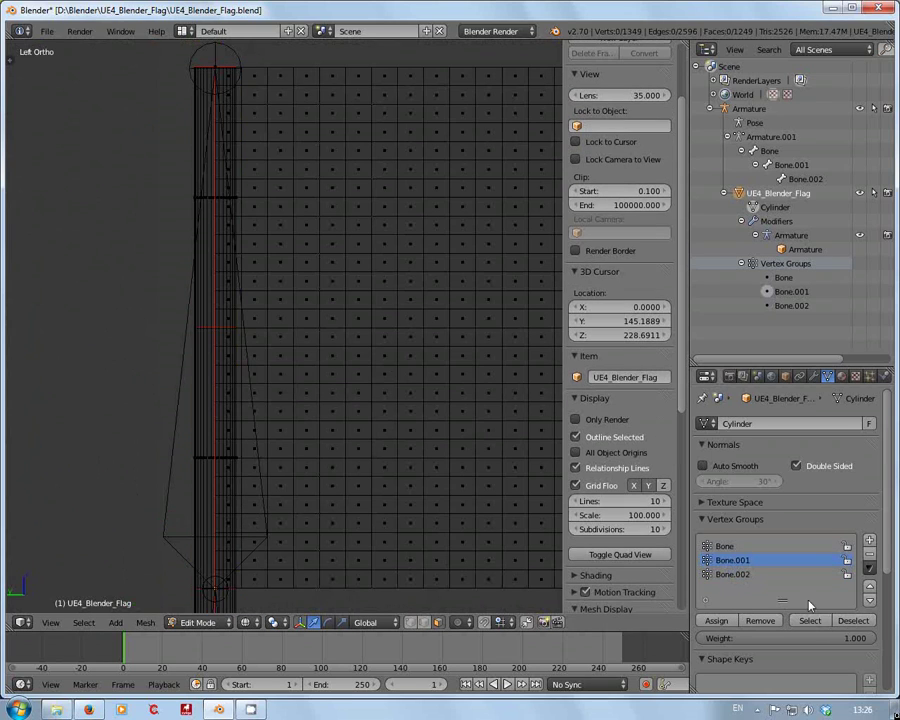
left_click(728, 576)
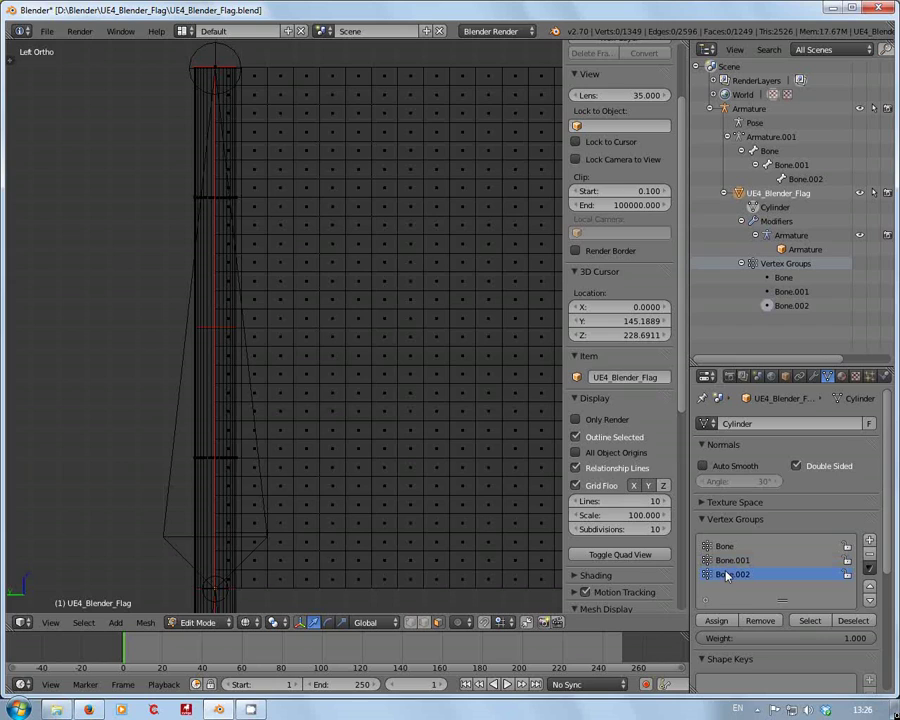
left_click(806, 621)
scroll(409, 514, "down", 2)
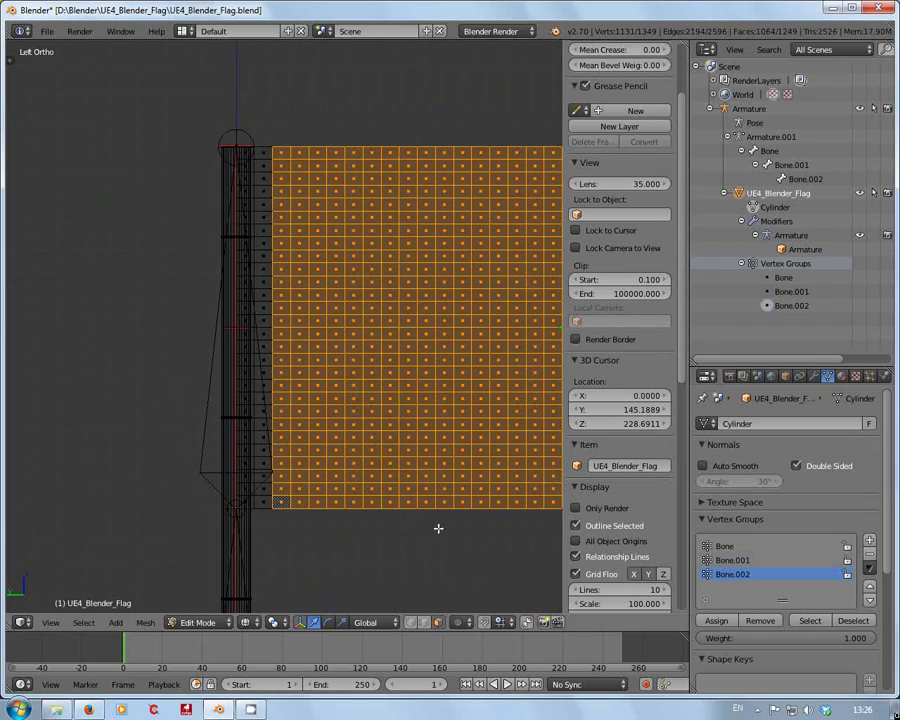
middle_click_drag(466, 546, 241, 492, "shift")
scroll(298, 525, "down", 2)
scroll(244, 496, "down", 2)
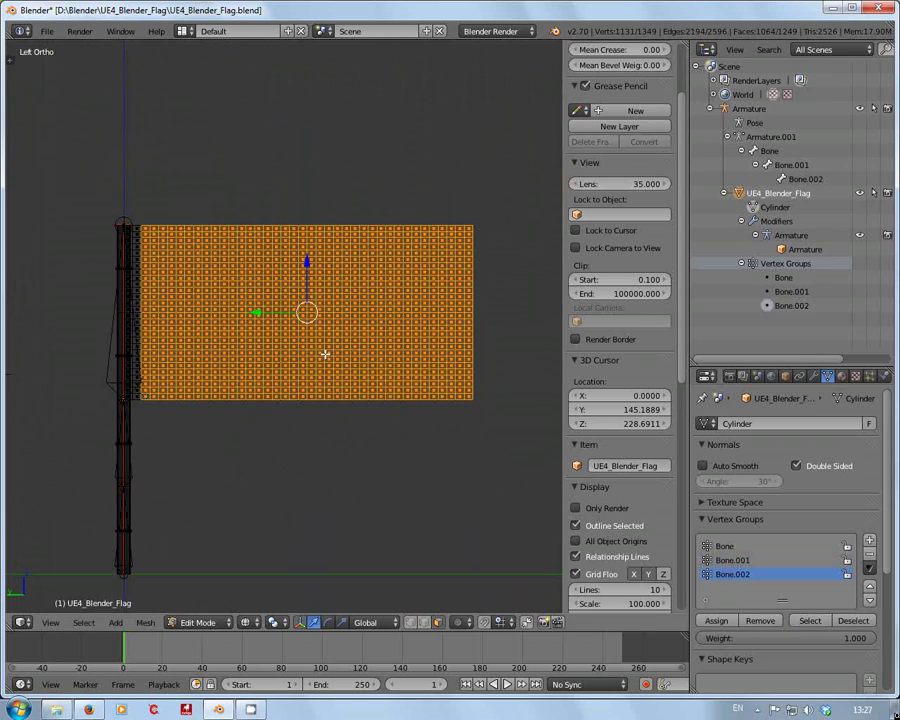
scroll(325, 354, "up", 1)
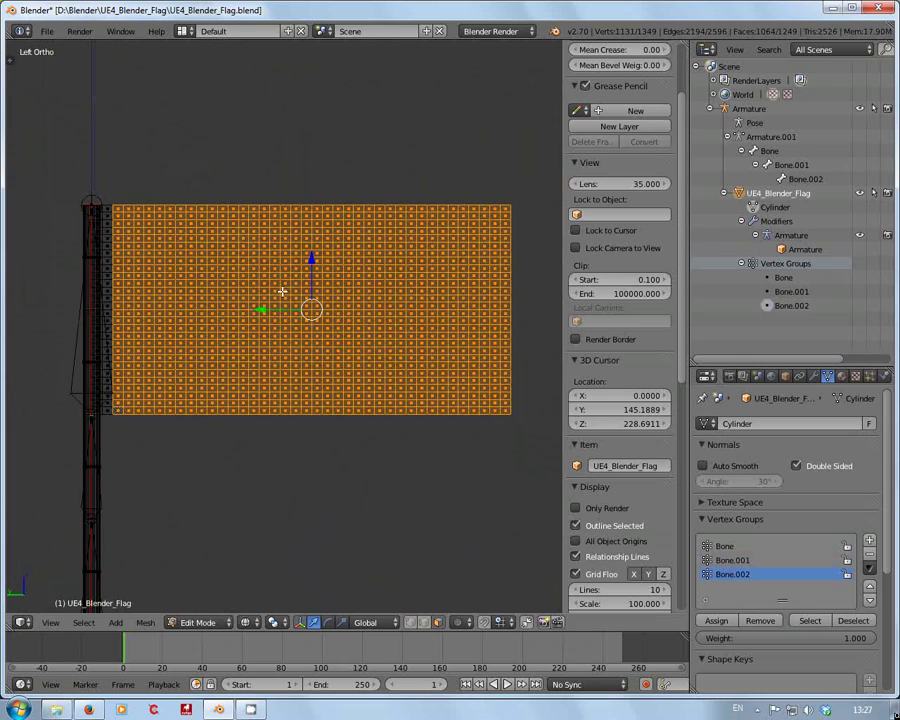
scroll(282, 291, "down", 1)
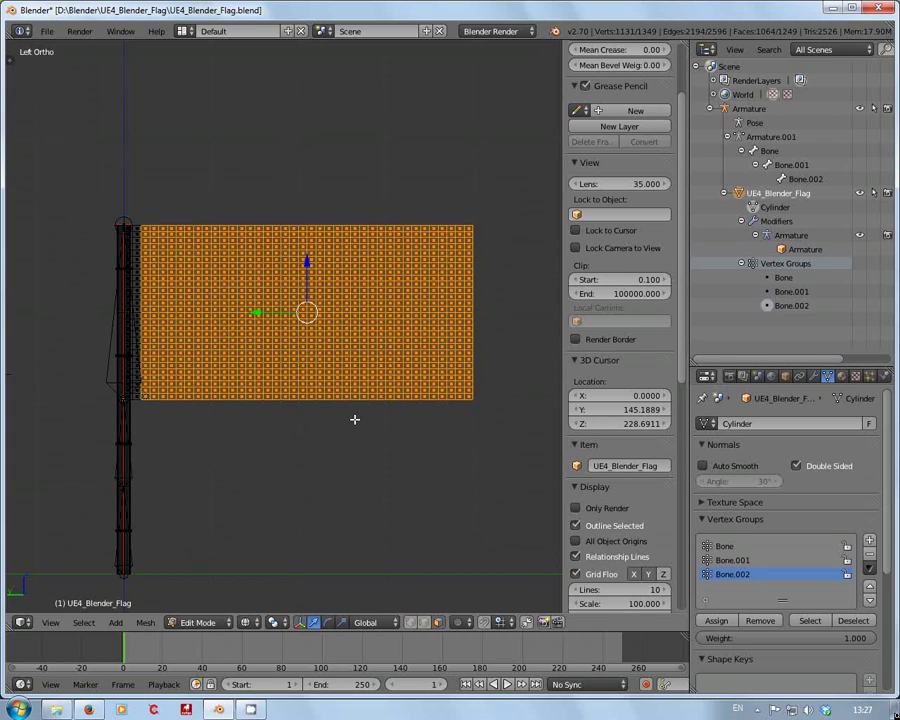
Step: Return to Object Mode with solid, Texture shading and face the flag's front
key("Tab")
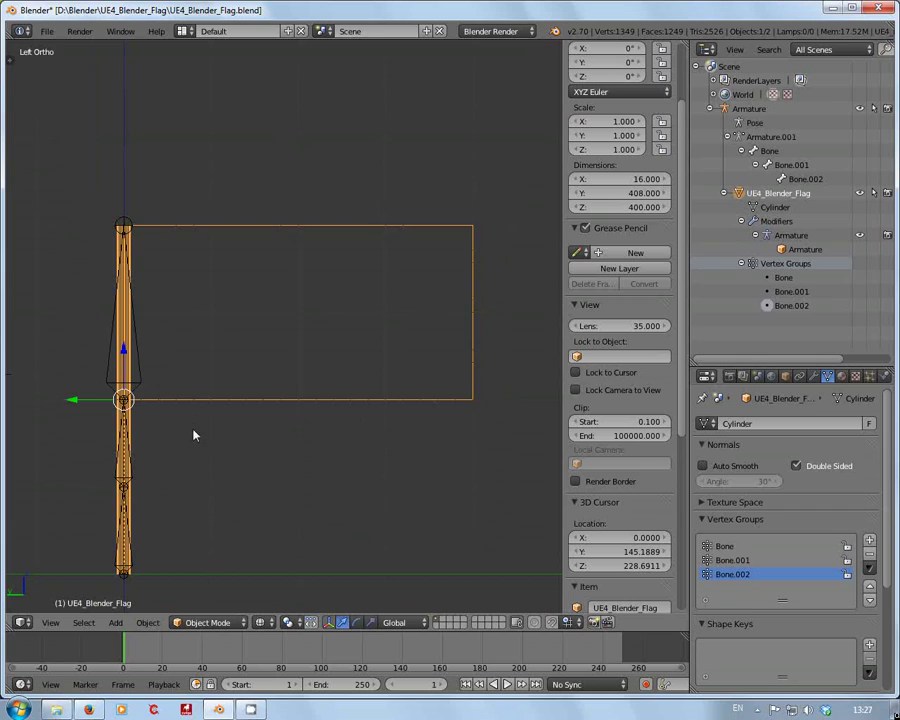
key("z")
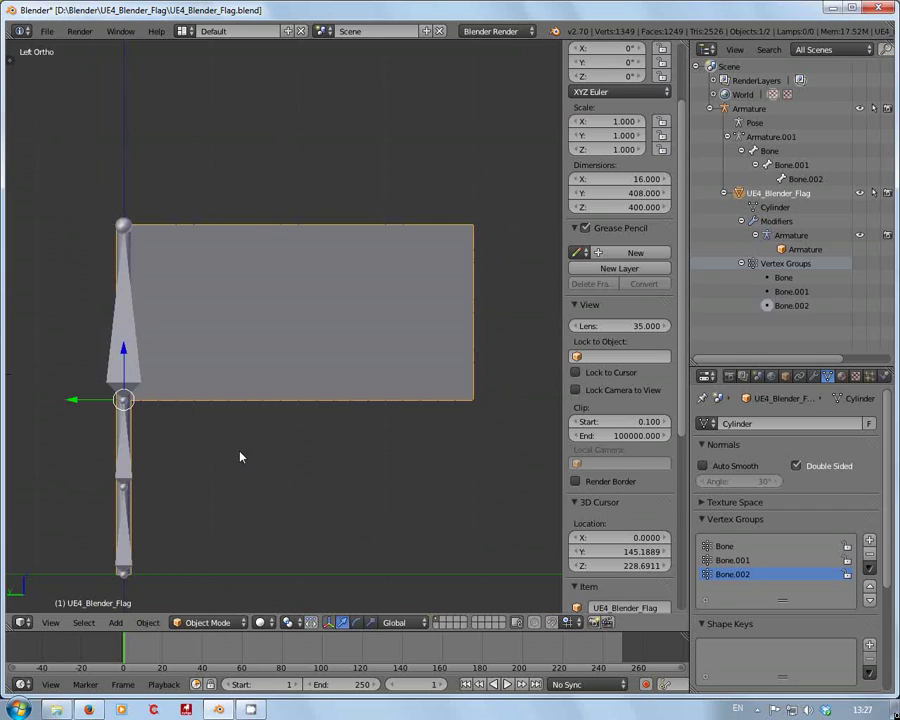
left_click(262, 622)
left_click(288, 560)
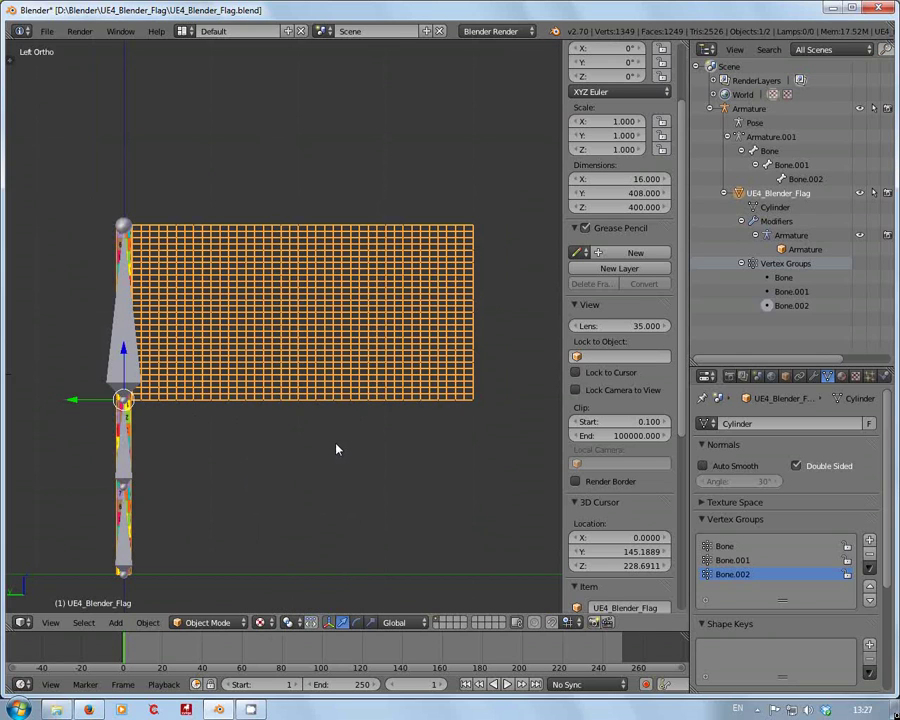
key("KP_9")
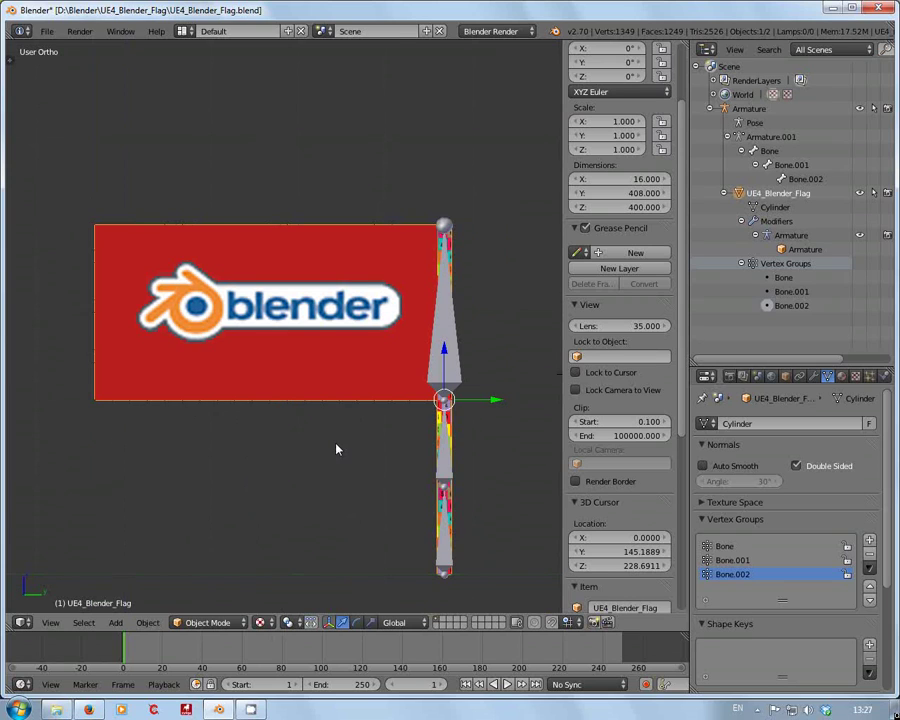
scroll(255, 213, "down", 3)
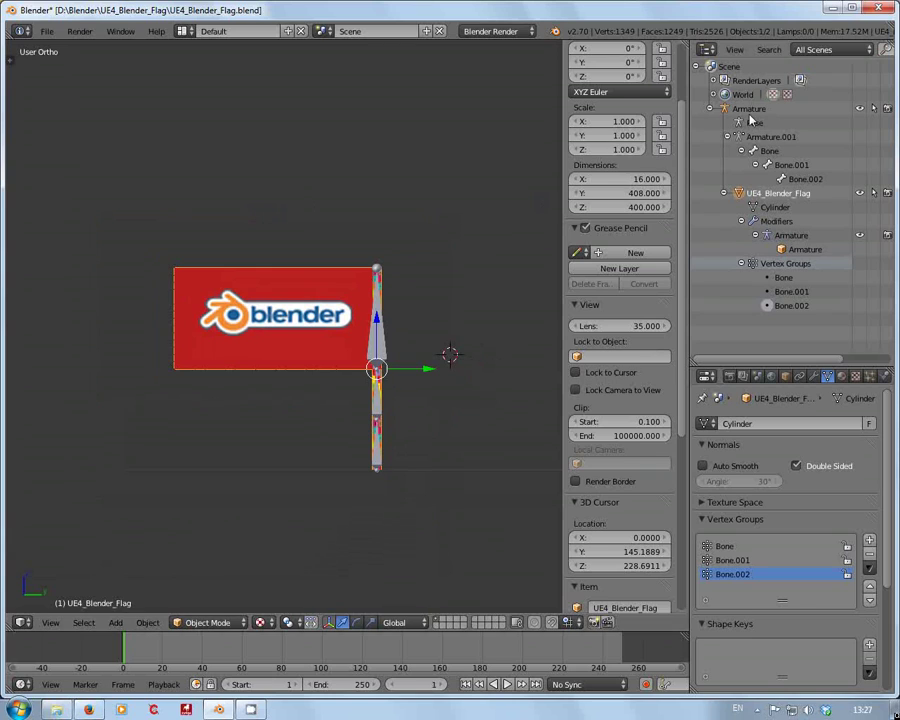
Step: Export the flag as Autodesk FBX to UE4_Blender_Flag.fbx
left_click(47, 31)
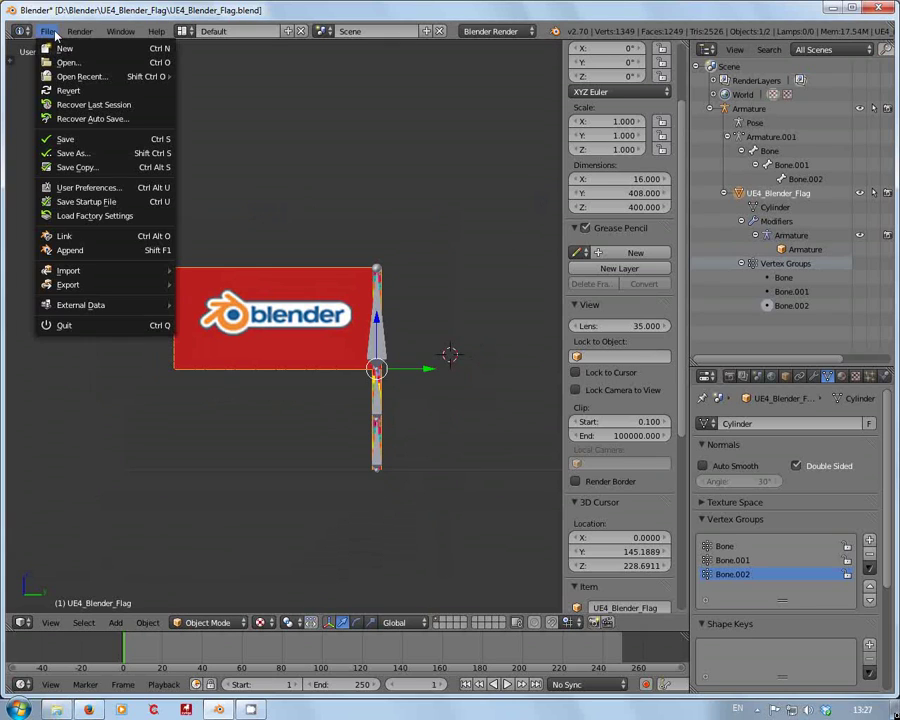
mouse_move(92, 290)
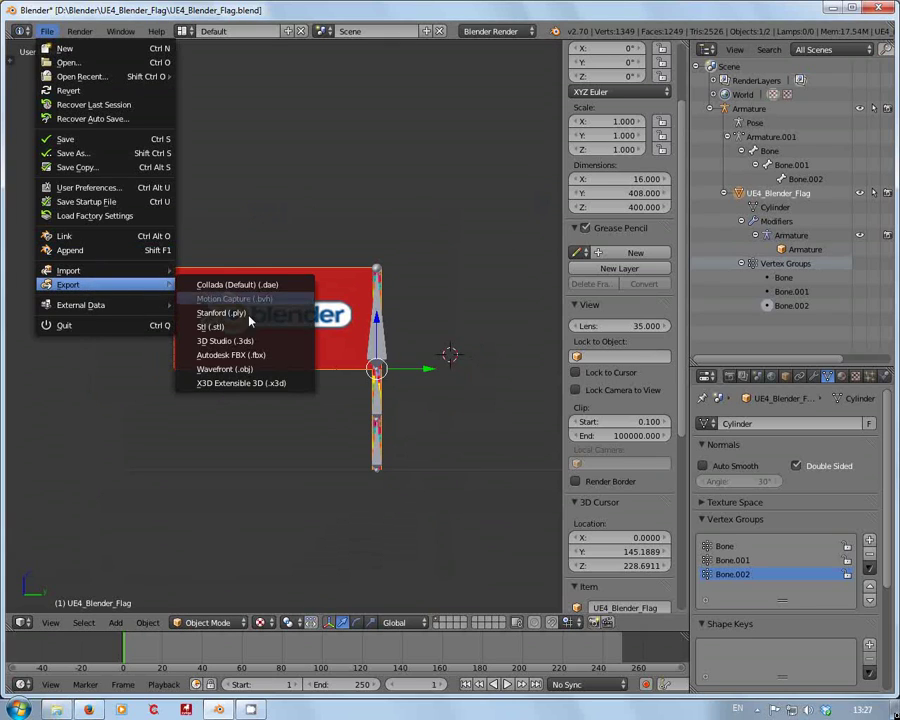
left_click(232, 356)
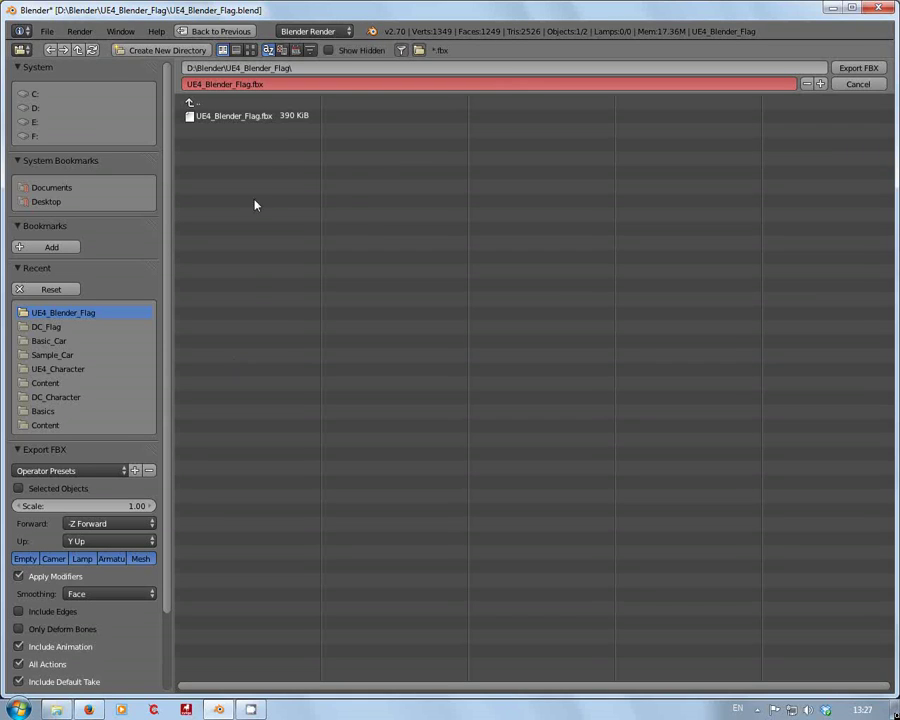
left_click(258, 116)
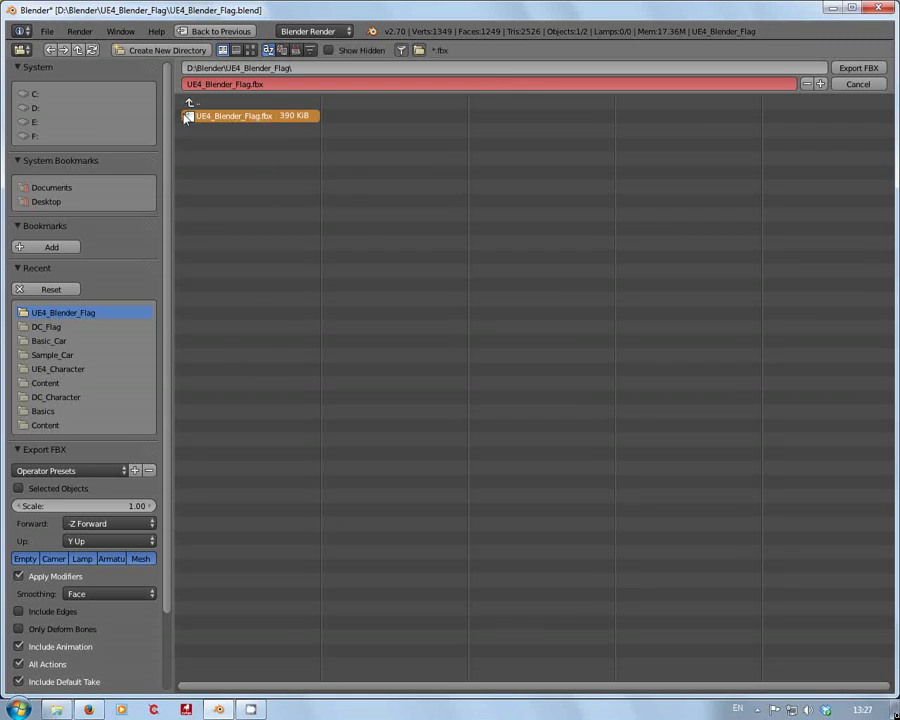
left_click(858, 67)
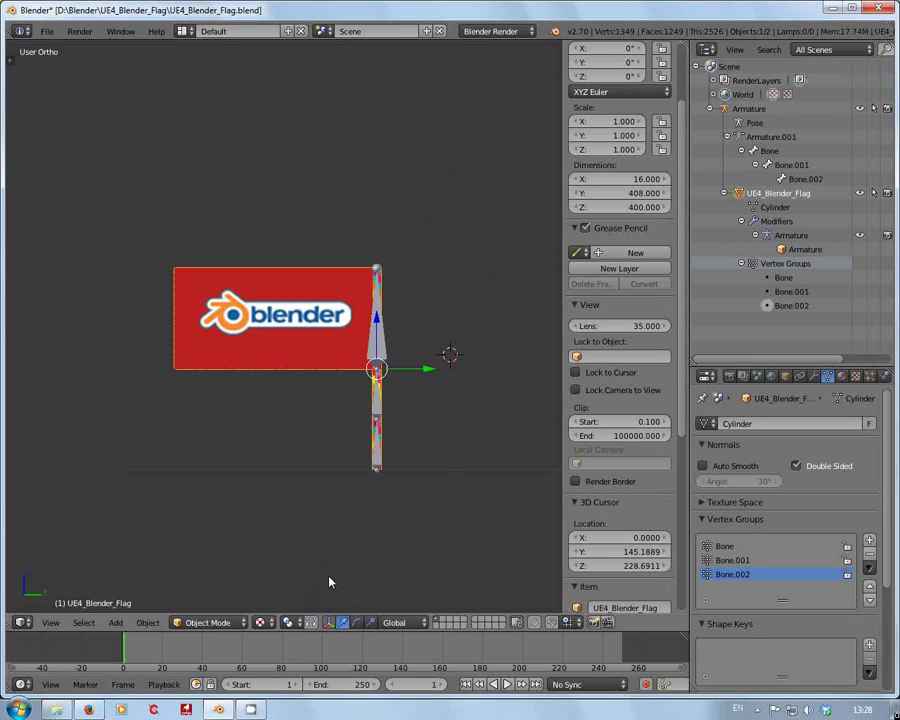
Step: Stop the CamStudio recording from the notification area and minimise its window
mouse_move(252, 711)
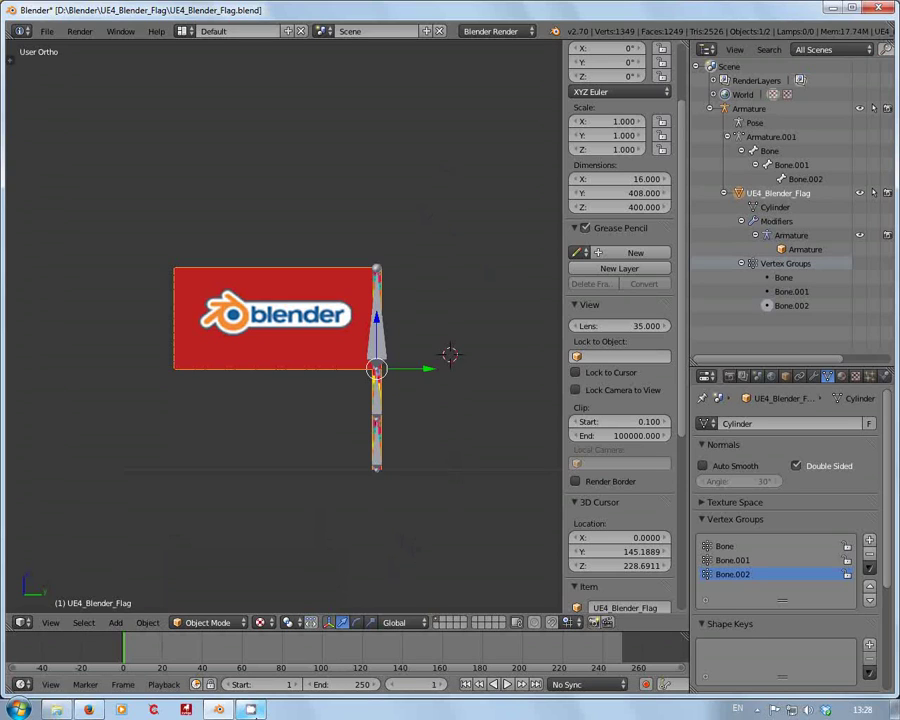
left_click(757, 710)
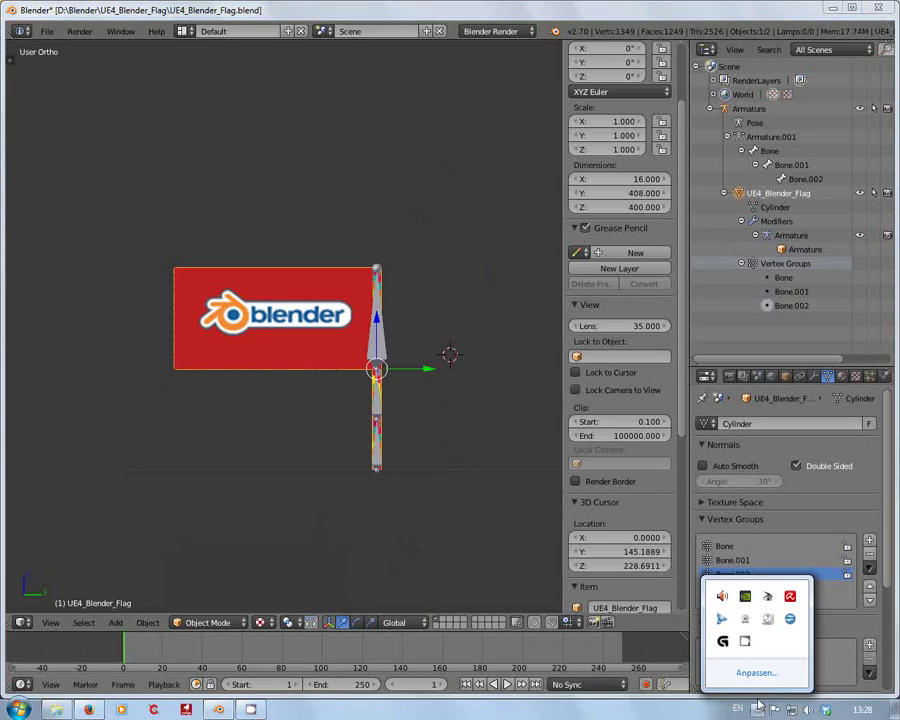
right_click(744, 640)
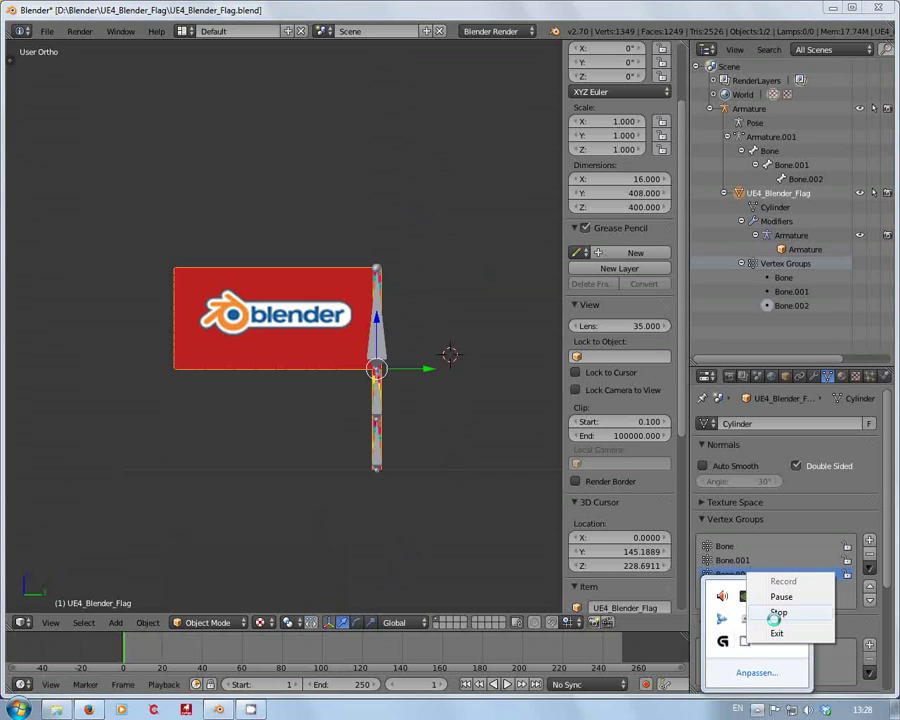
left_click(750, 610)
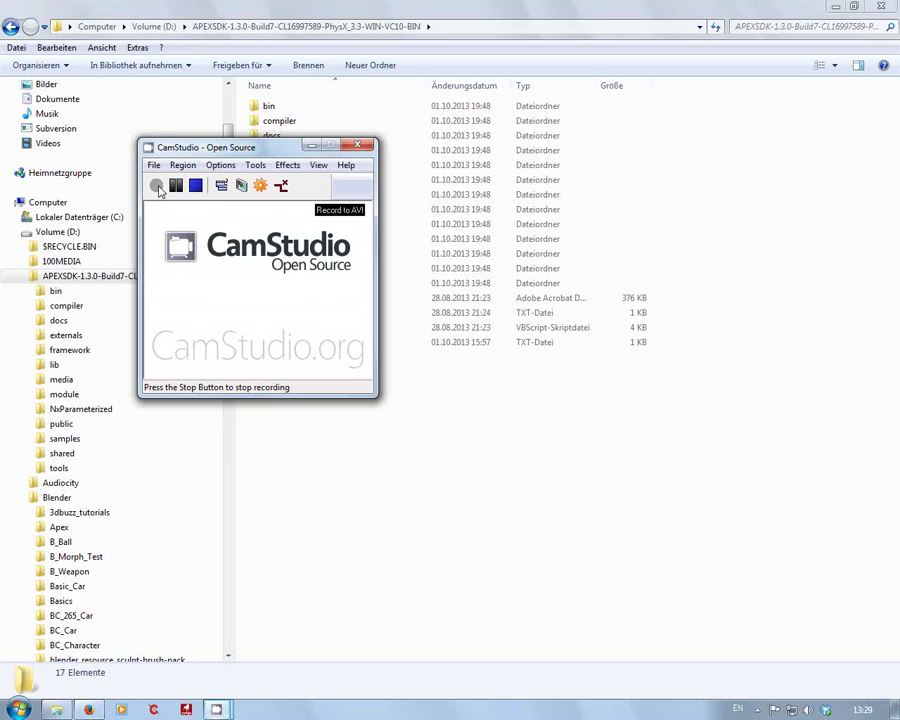
left_click(311, 145)
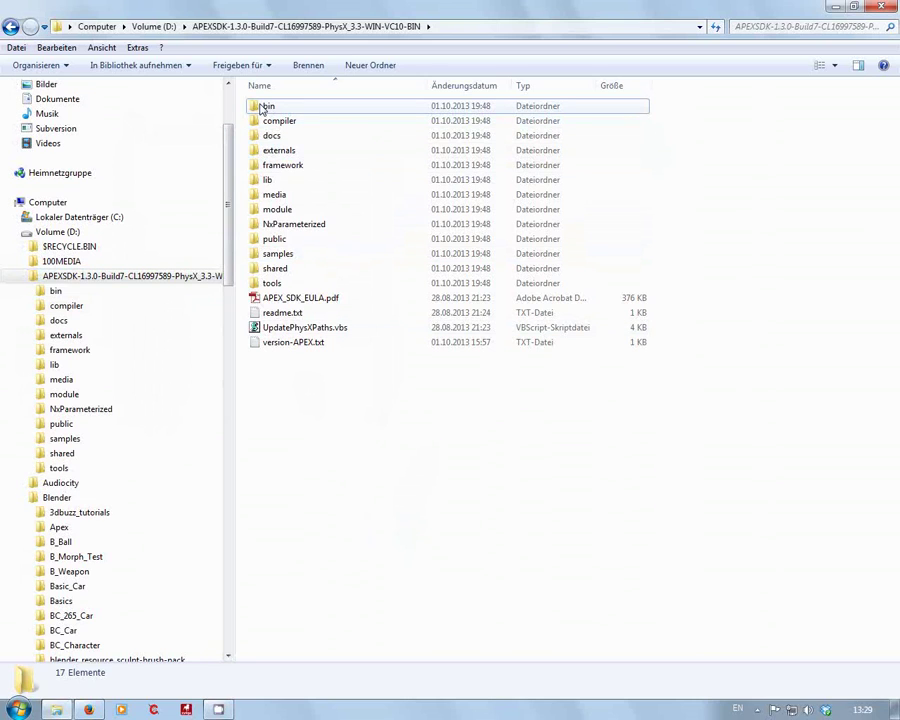
Step: Browse into bin\vc10win32-PhysX_3.3 and launch ClothingToolCHECKED.exe
left_click(255, 110)
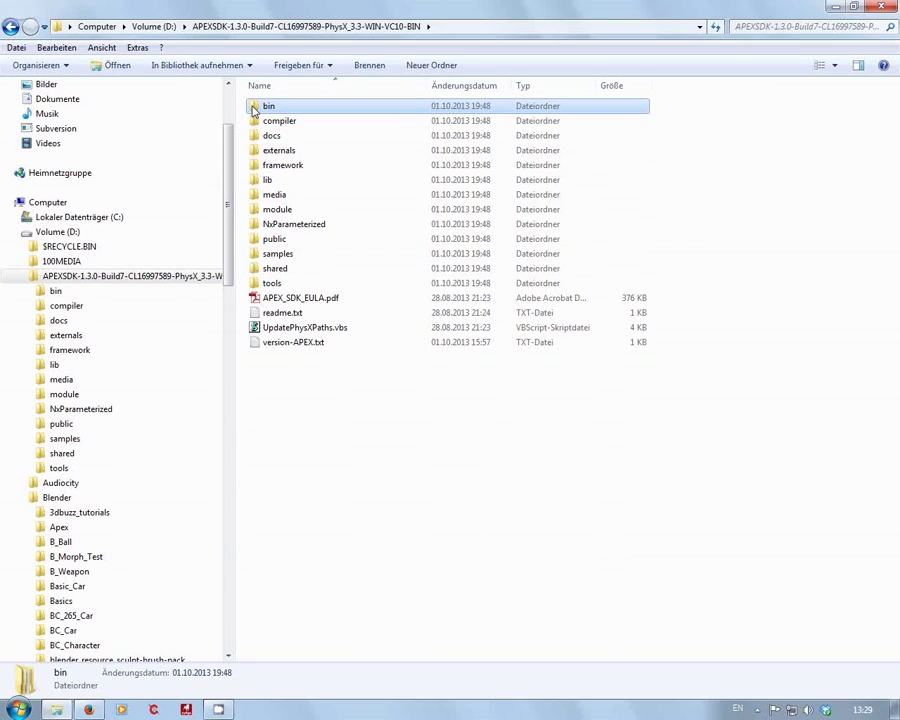
double_click(255, 110)
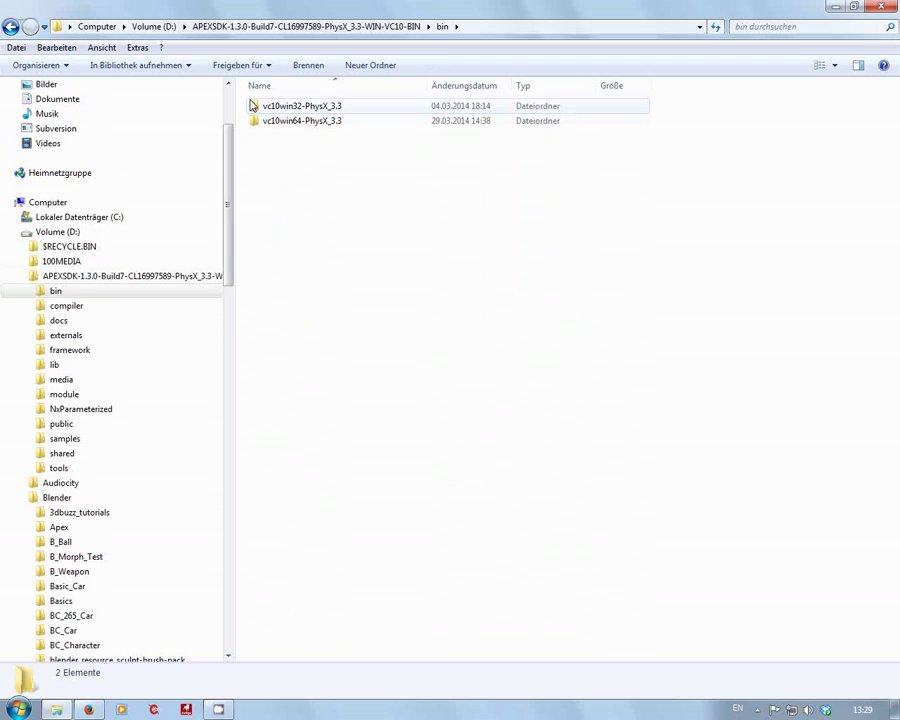
left_click(255, 107)
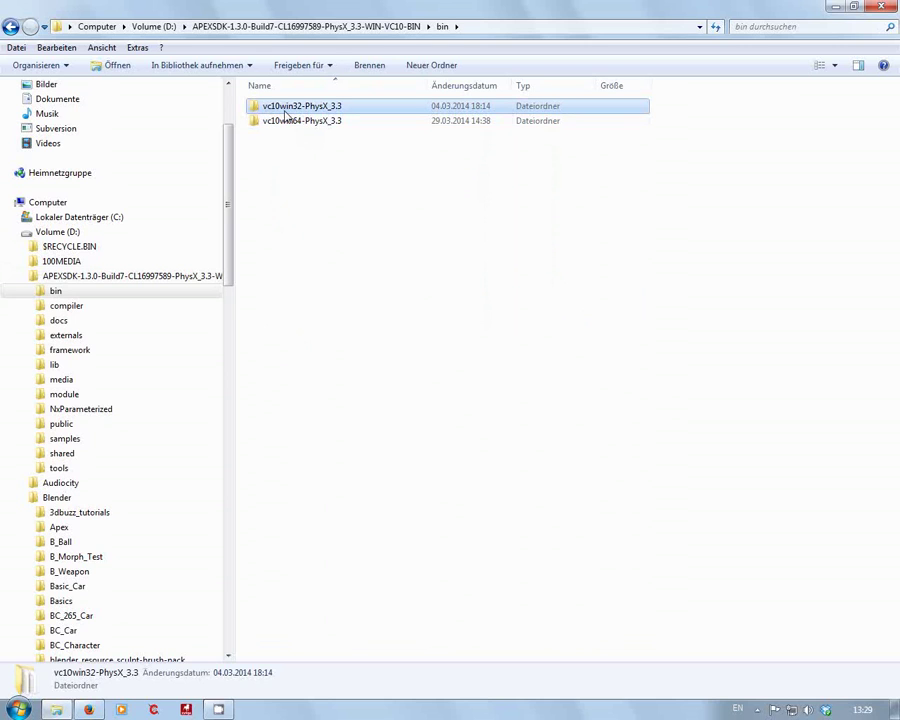
double_click(300, 108)
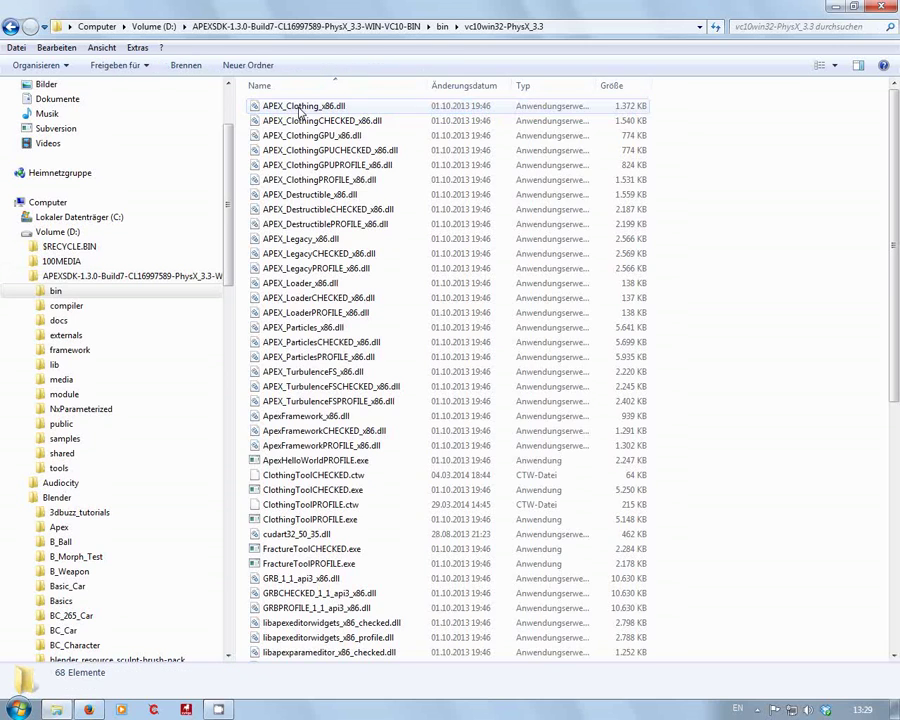
scroll(694, 284, "down", 2)
scroll(694, 284, "up", 2)
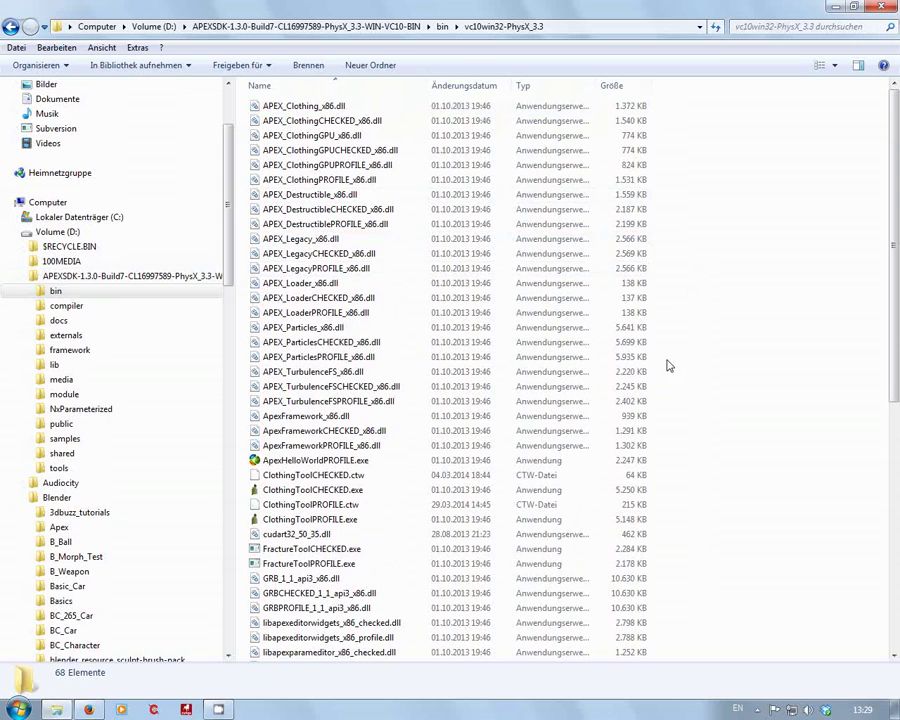
scroll(466, 264, "down", 2)
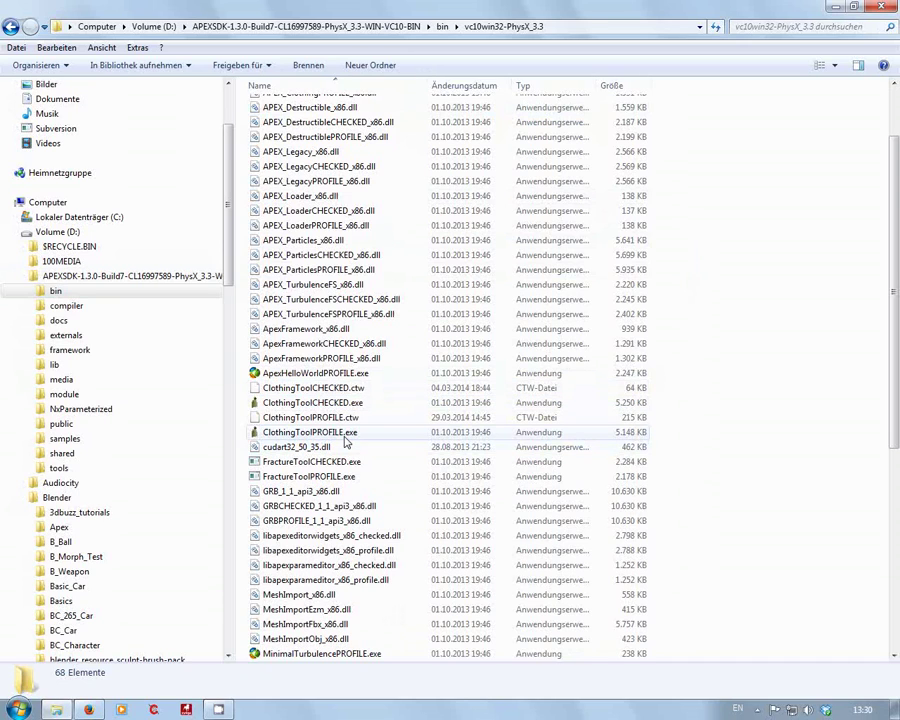
left_click(345, 404)
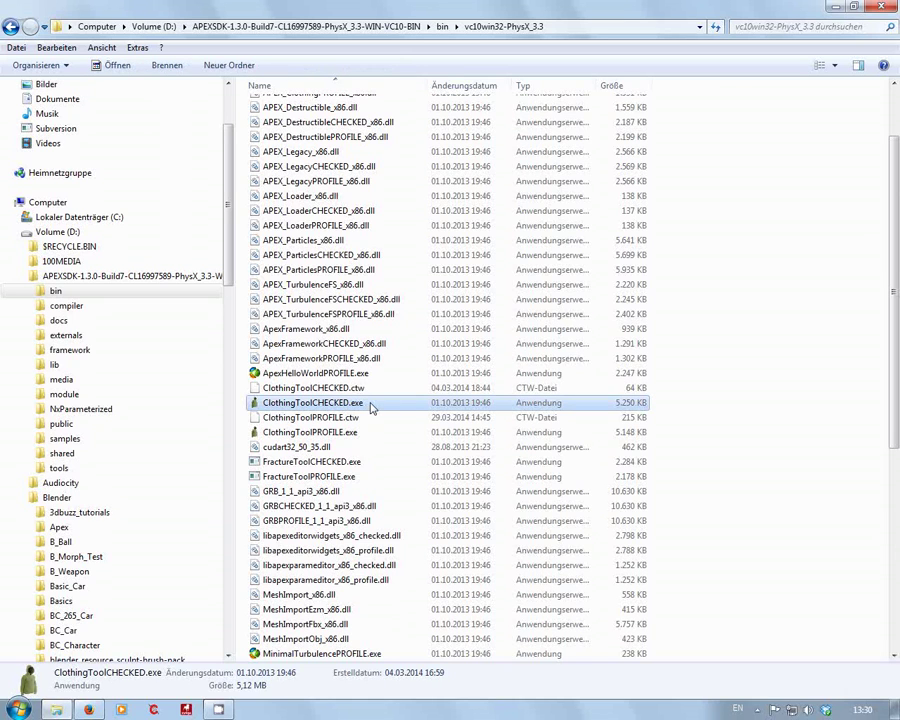
double_click(405, 405)
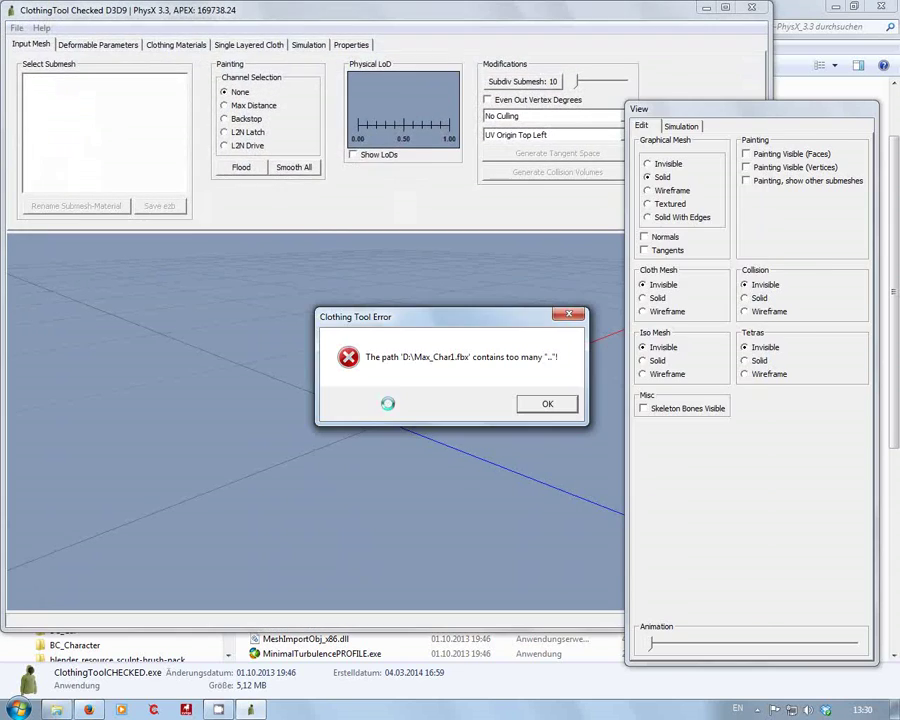
Step: Dismiss the path error, maximise the tool, and load Blender\UE4_Blender_Flag\UE4_Blender_Flag.fbx as the mesh
left_click(547, 405)
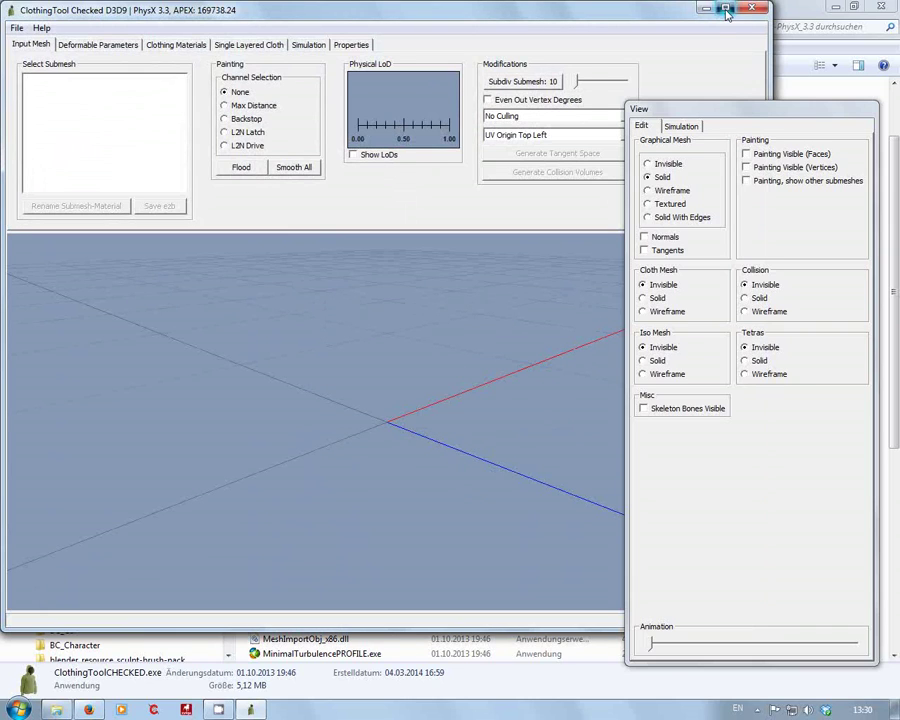
double_click(510, 10)
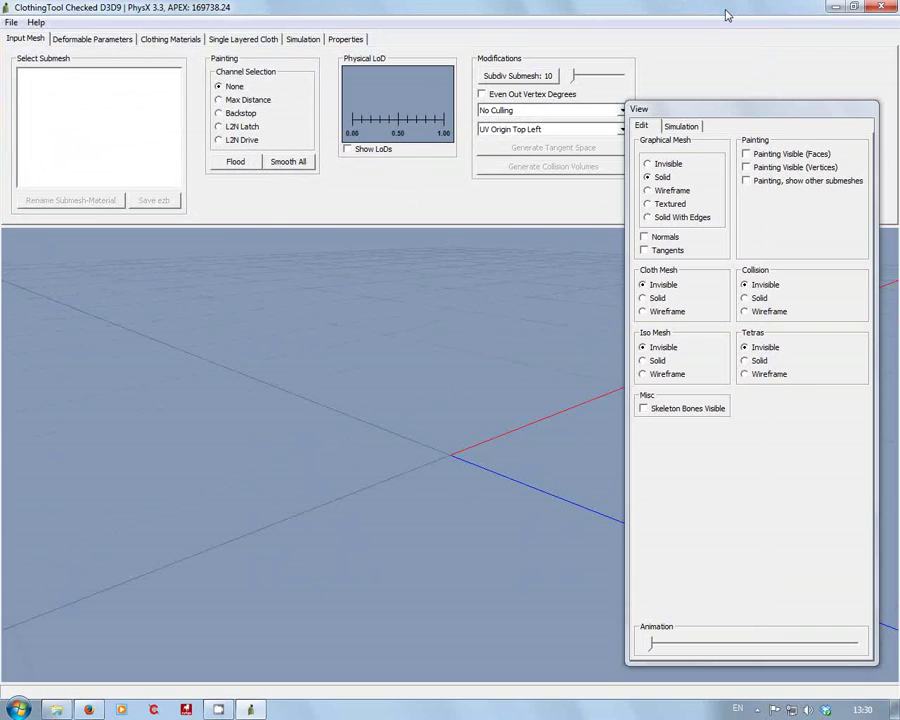
left_click(10, 23)
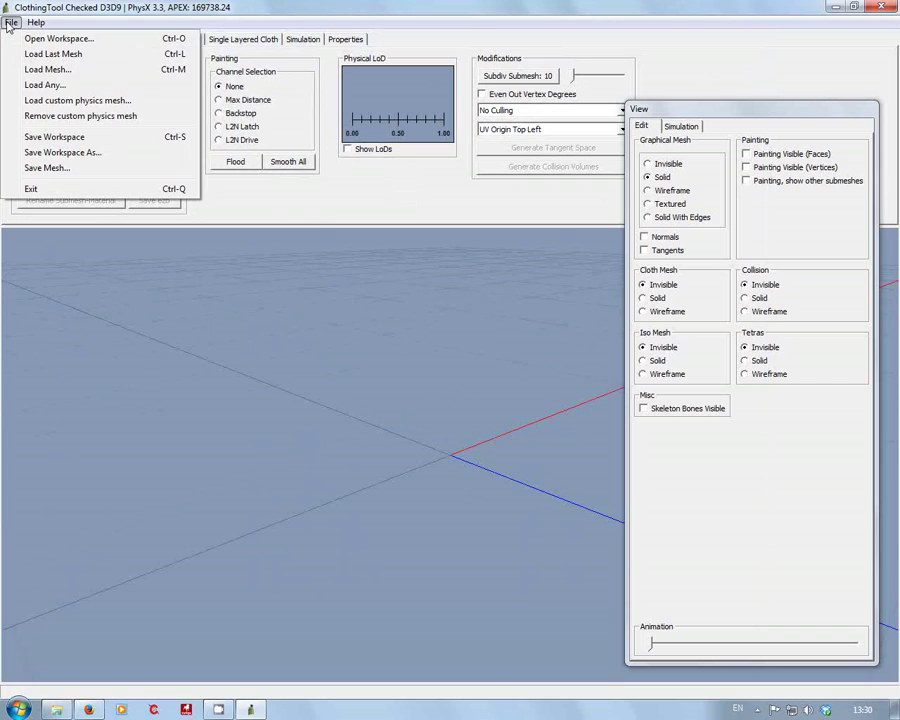
left_click(54, 68)
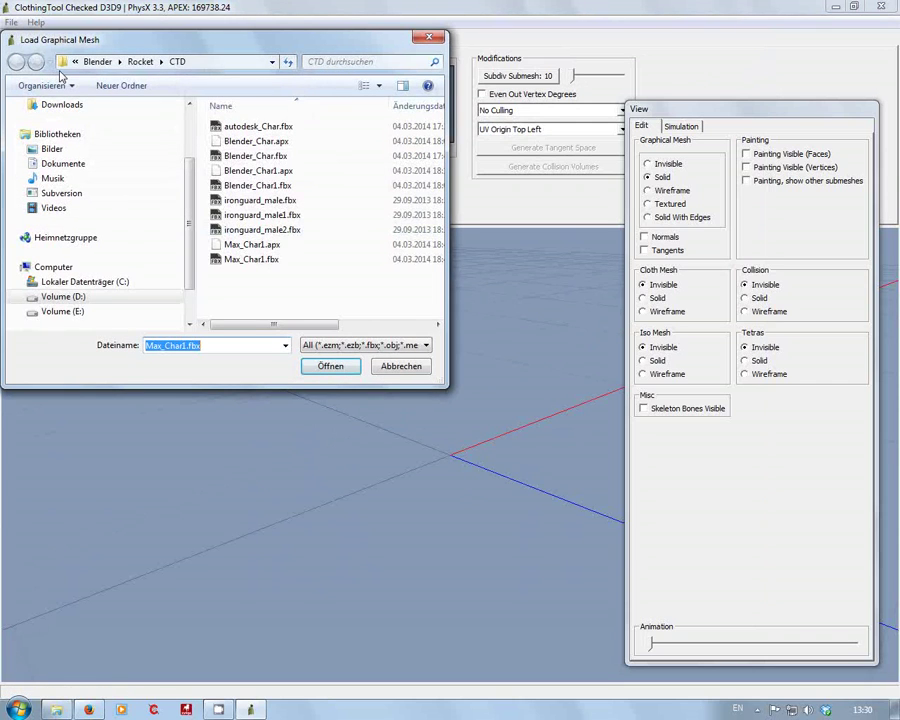
left_click(100, 62)
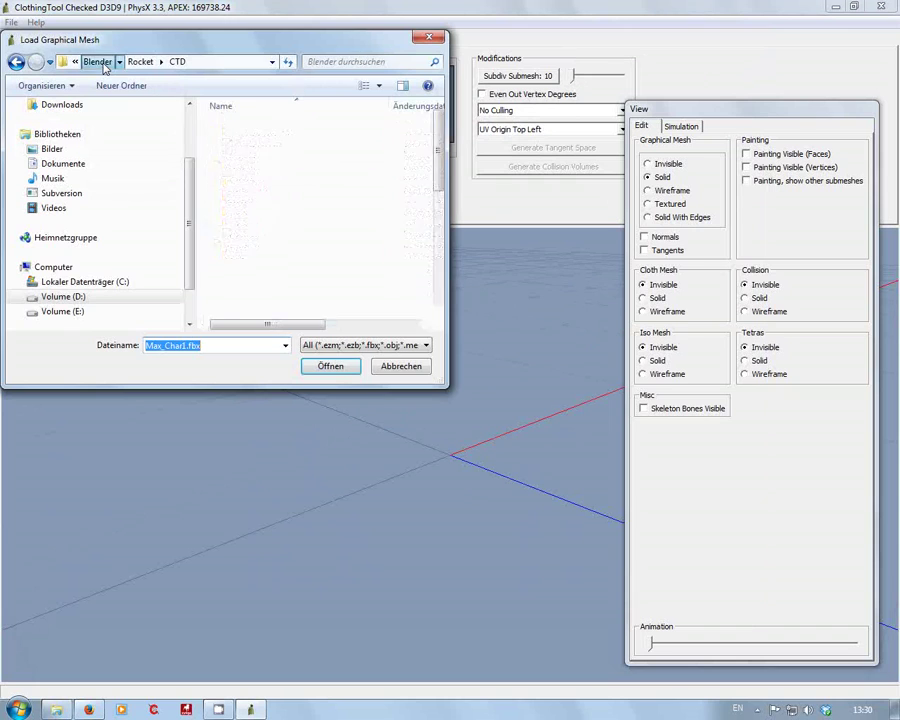
scroll(430, 262, "down", 2)
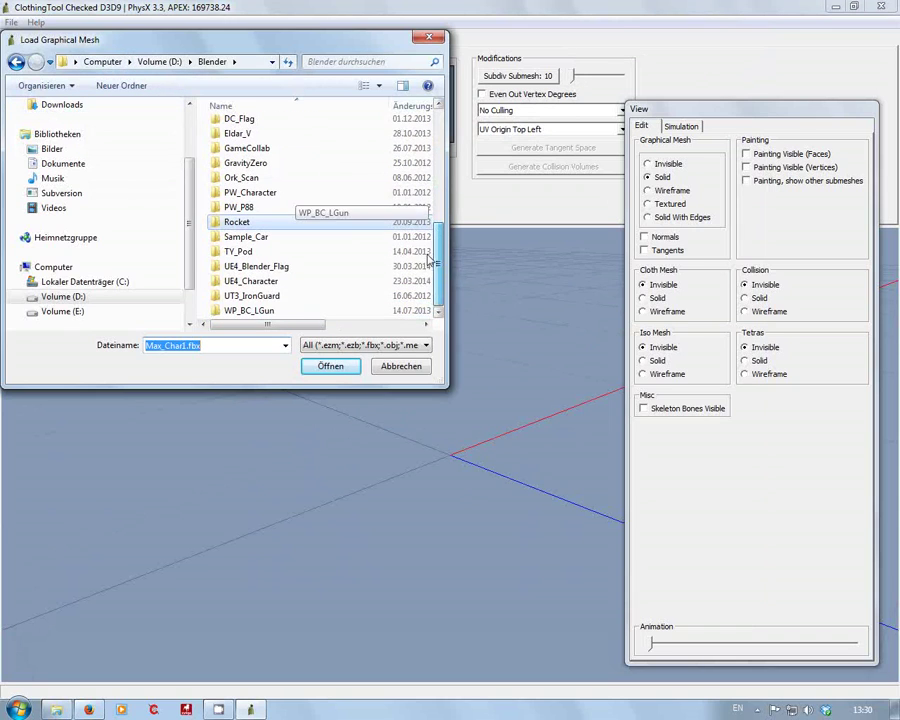
left_click(282, 268)
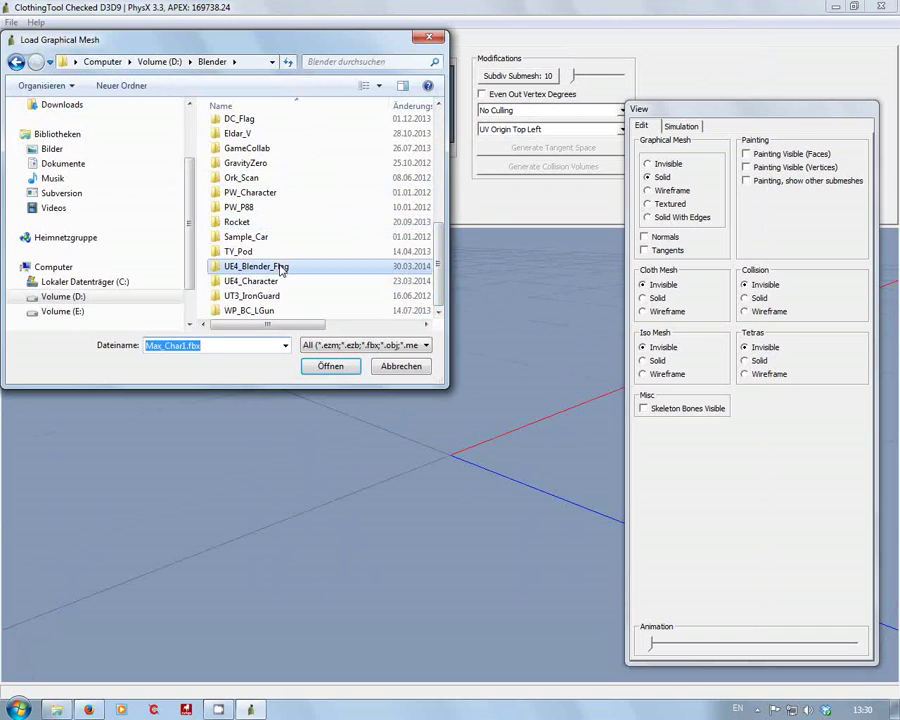
double_click(282, 268)
left_click(318, 158)
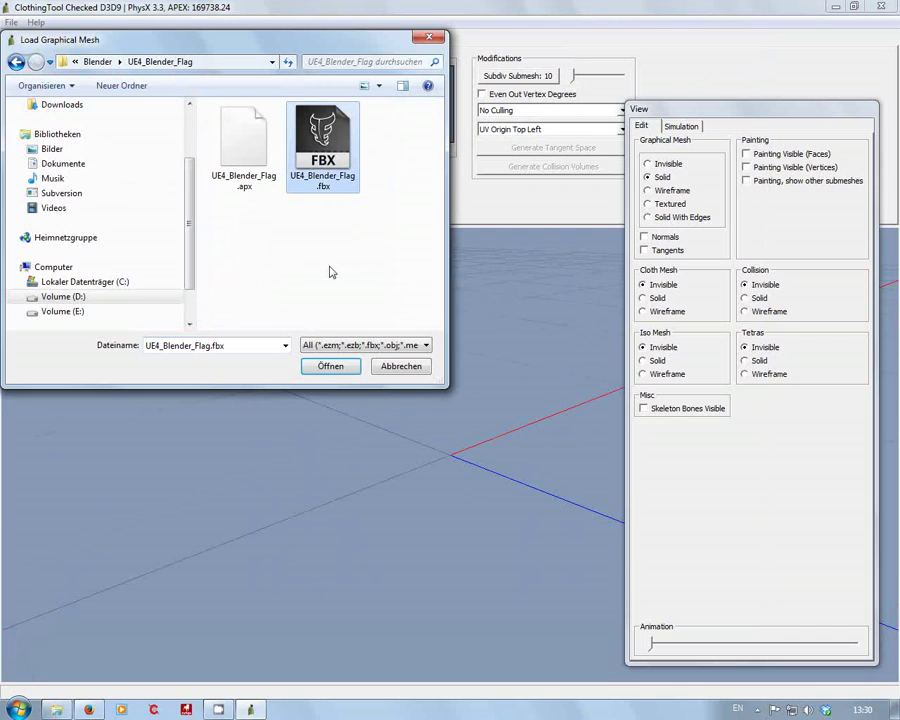
left_click(336, 368)
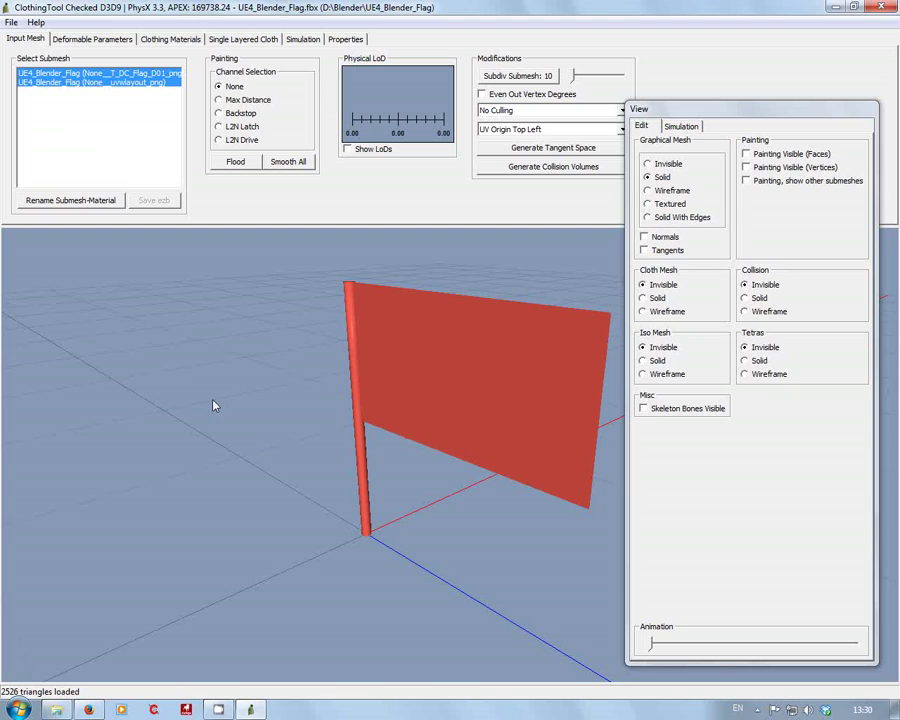
Step: Keep only the first UE4_Blender_Flag submesh (2240 triangles) selected, excluding the pole
left_click_drag(329, 451, 419, 375)
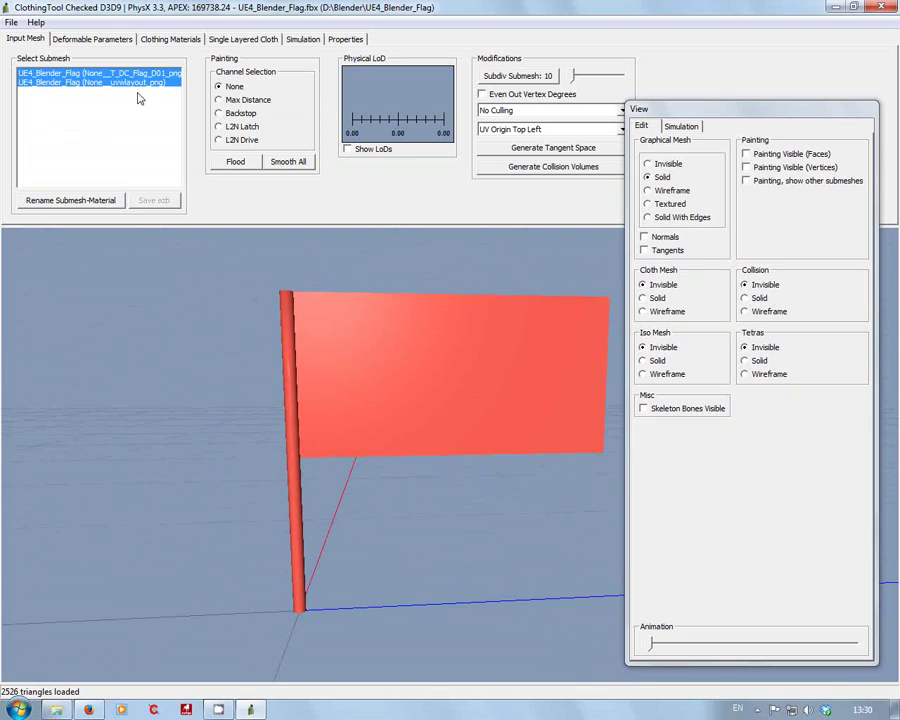
left_click(79, 84, "ctrl")
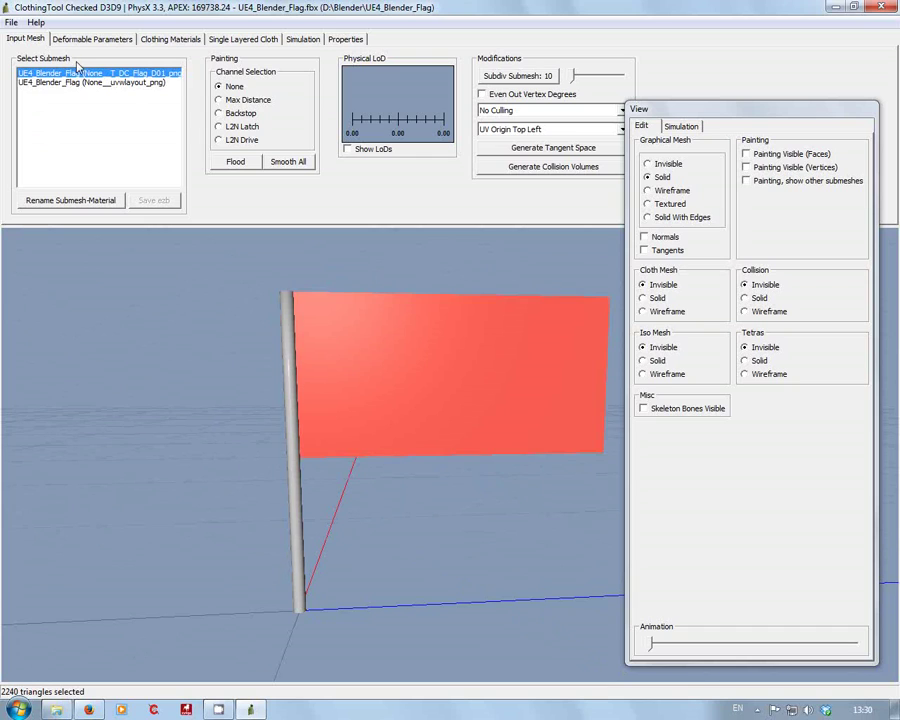
left_click(77, 75, "ctrl")
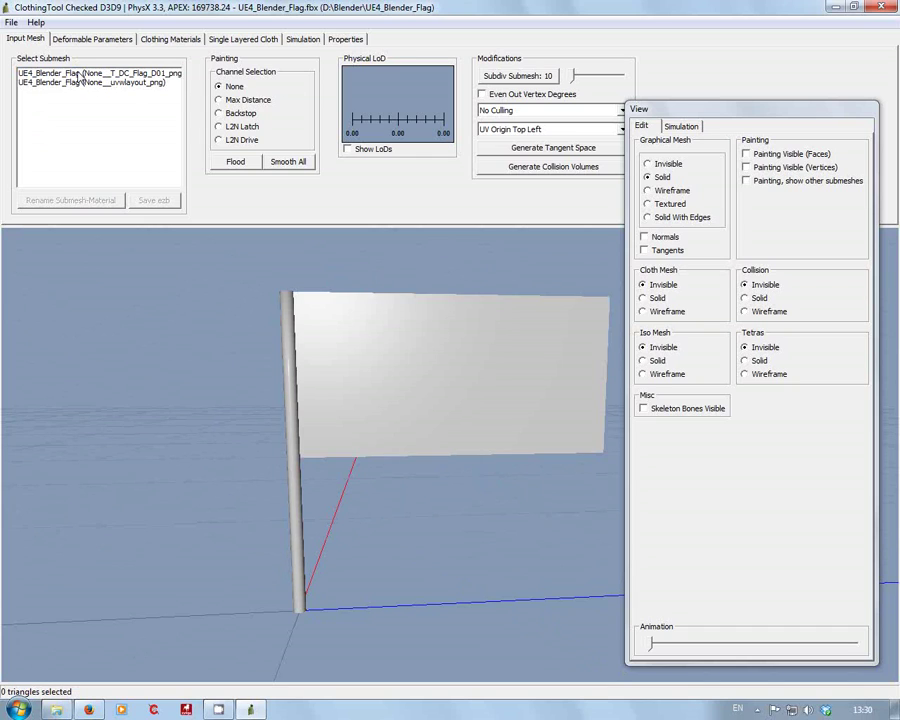
left_click(77, 75)
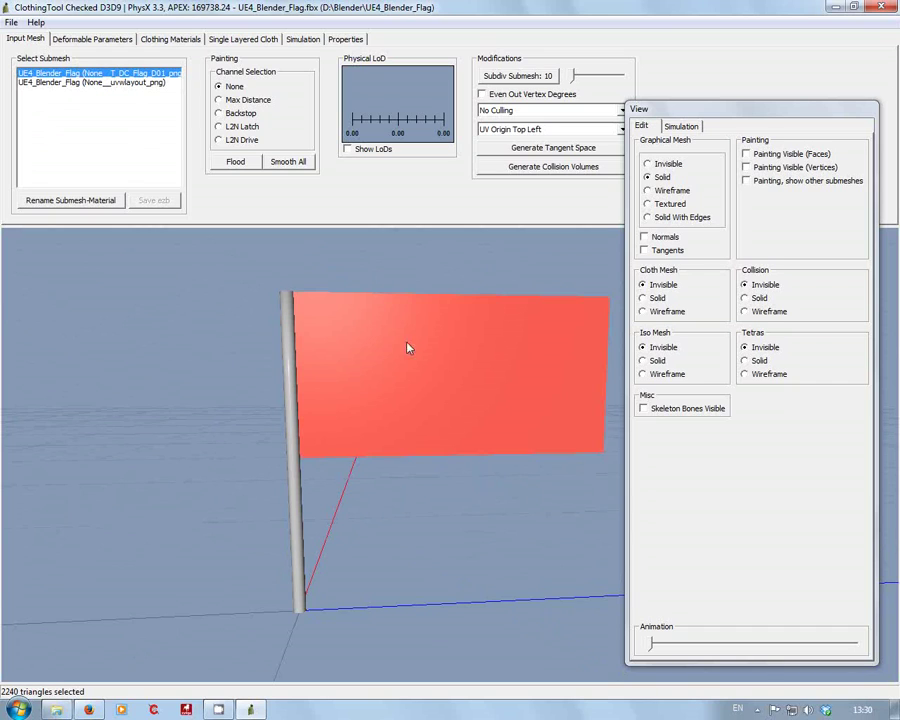
left_click_drag(730, 110, 756, 100)
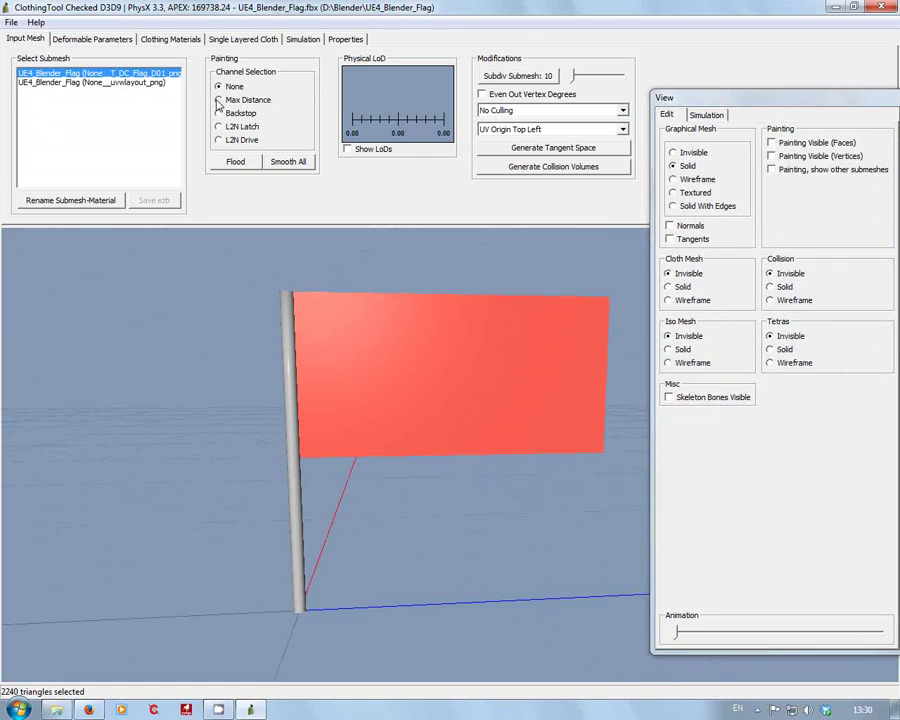
Step: Paint Max Distance 0.10 across the flag using a brush of scale 5.9 and radius 57
left_click(218, 100)
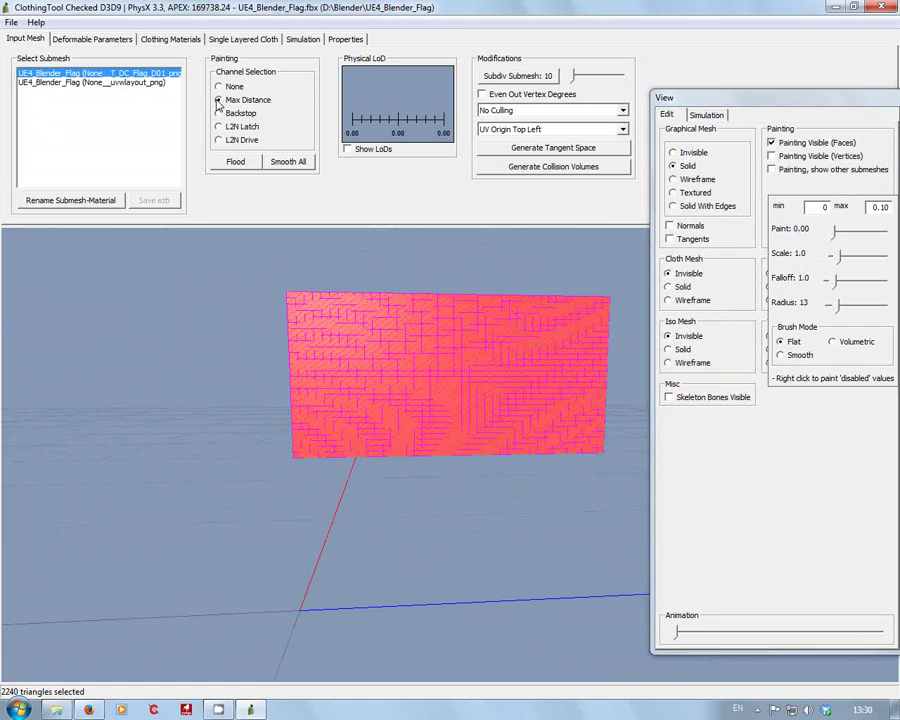
left_click(779, 110)
mouse_move(776, 111)
left_mouse_down()
mouse_move(62, 54)
mouse_move(155, 46)
left_mouse_up()
left_click(798, 204)
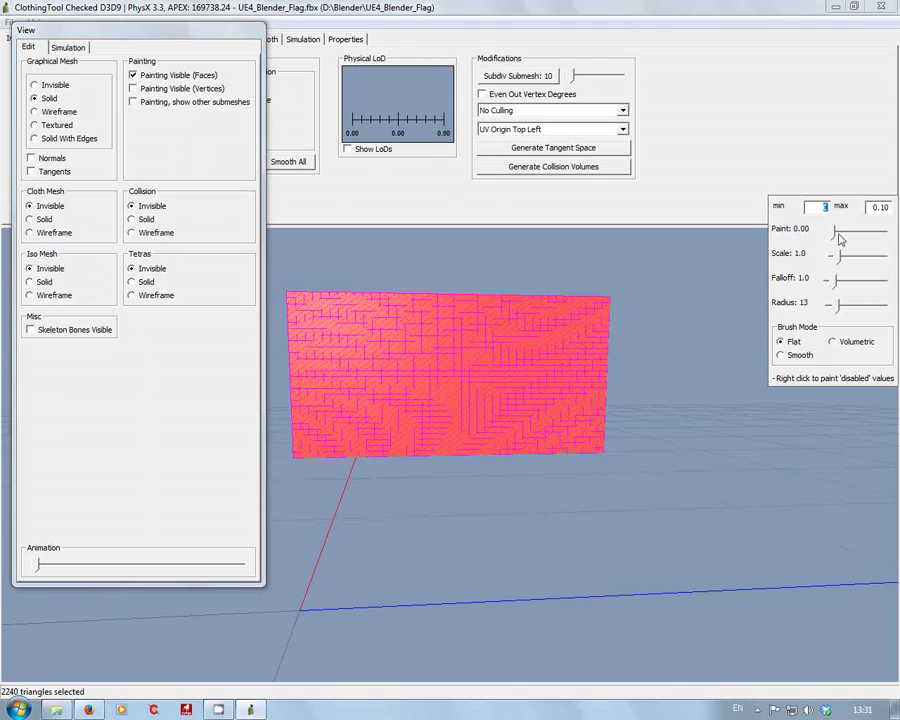
left_click_drag(839, 236, 897, 234)
left_click_drag(839, 258, 866, 261)
left_click_drag(845, 313, 866, 313)
mouse_move(510, 323)
left_mouse_down()
mouse_move(589, 335)
mouse_move(569, 448)
mouse_move(501, 421)
mouse_move(515, 337)
mouse_move(464, 355)
mouse_move(443, 419)
mouse_move(444, 323)
mouse_move(423, 347)
mouse_move(400, 411)
mouse_move(376, 326)
mouse_move(340, 418)
mouse_move(325, 300)
mouse_move(306, 327)
mouse_move(306, 440)
mouse_move(531, 405)
mouse_move(622, 375)
left_mouse_up()
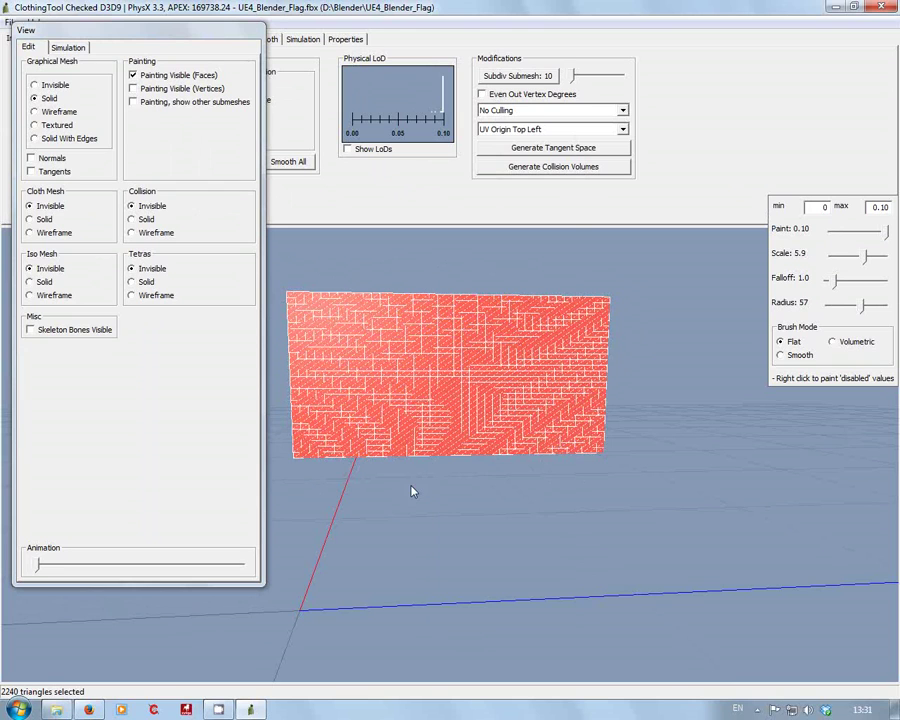
Step: Show the painted max-distance values as vertex lines, briefly showing then hiding the pole submesh
middle_click_drag(412, 488, 450, 488)
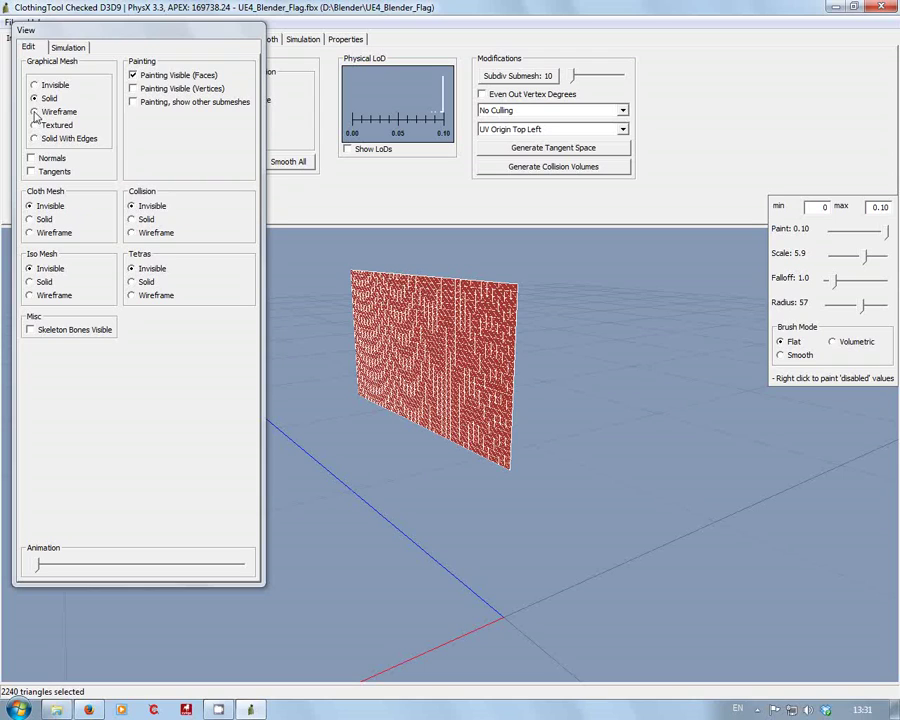
left_click(30, 220)
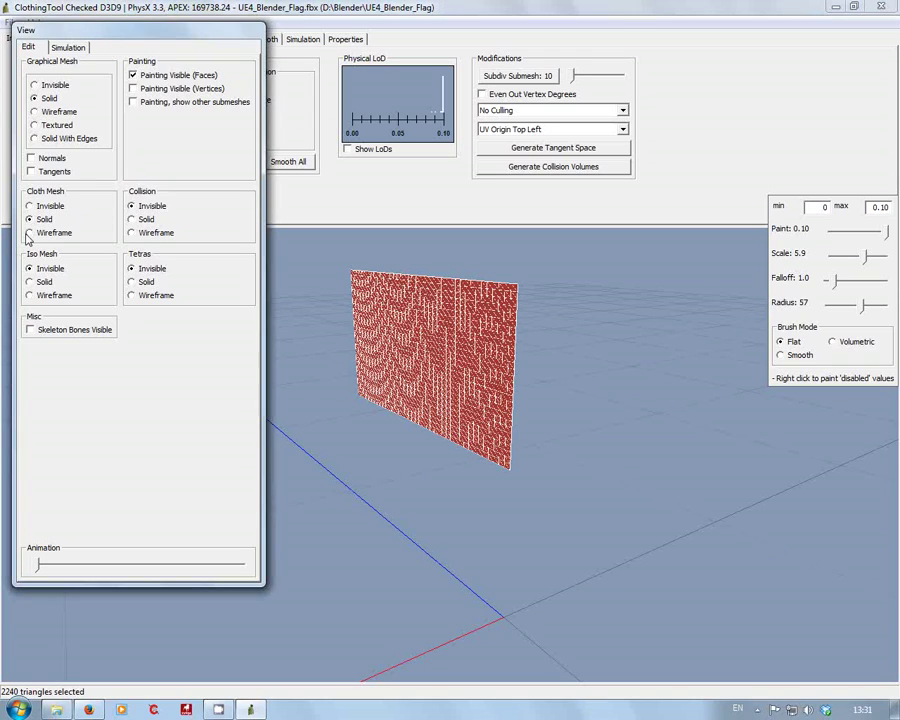
left_click(133, 89)
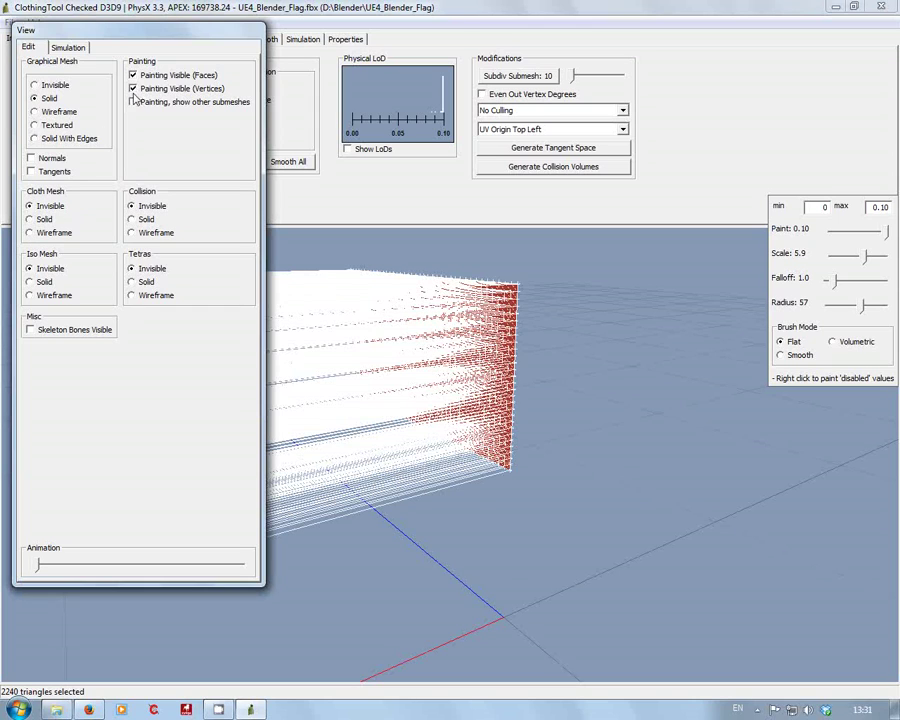
left_click(133, 103)
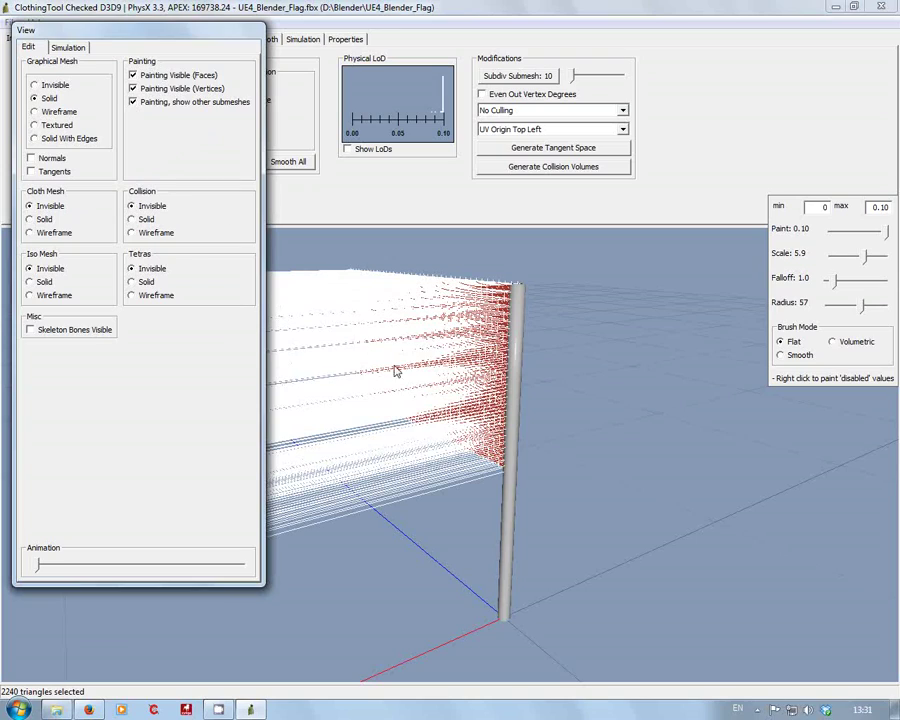
left_click_drag(424, 486, 452, 468)
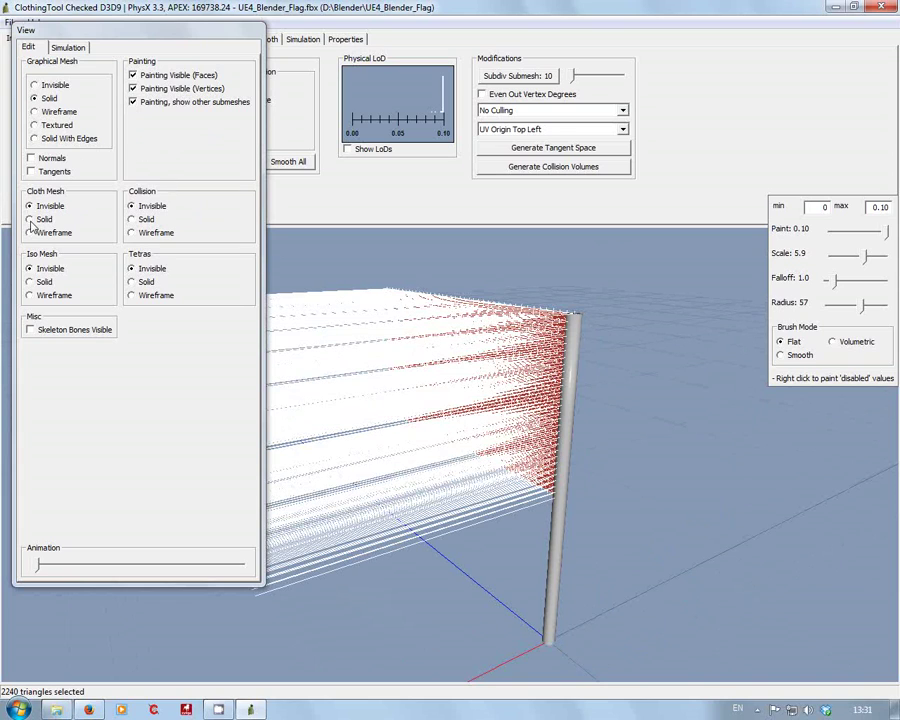
left_click(133, 103)
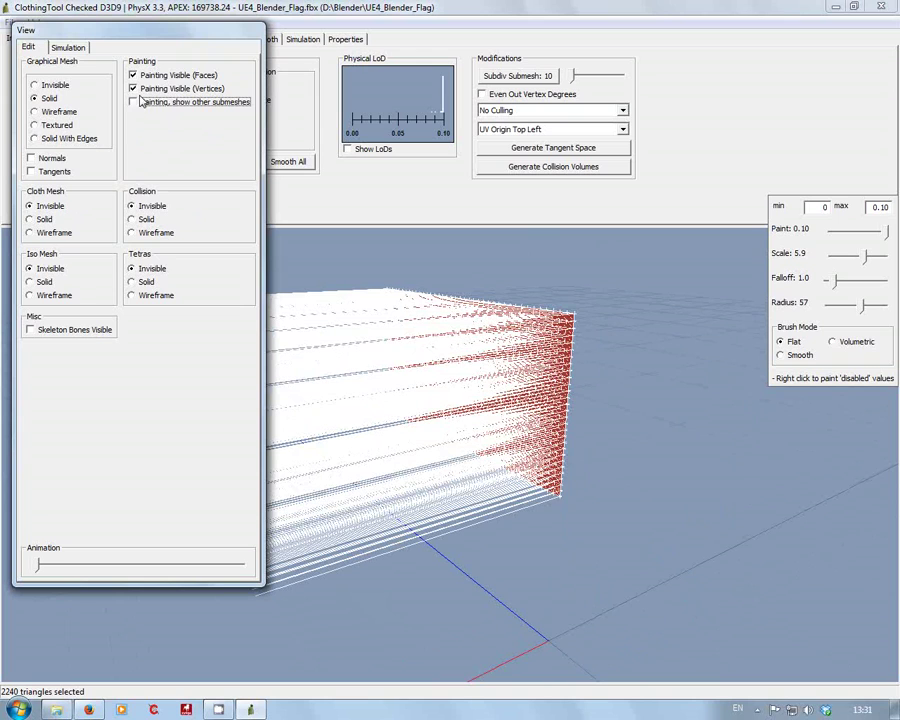
left_click_drag(612, 445, 601, 582)
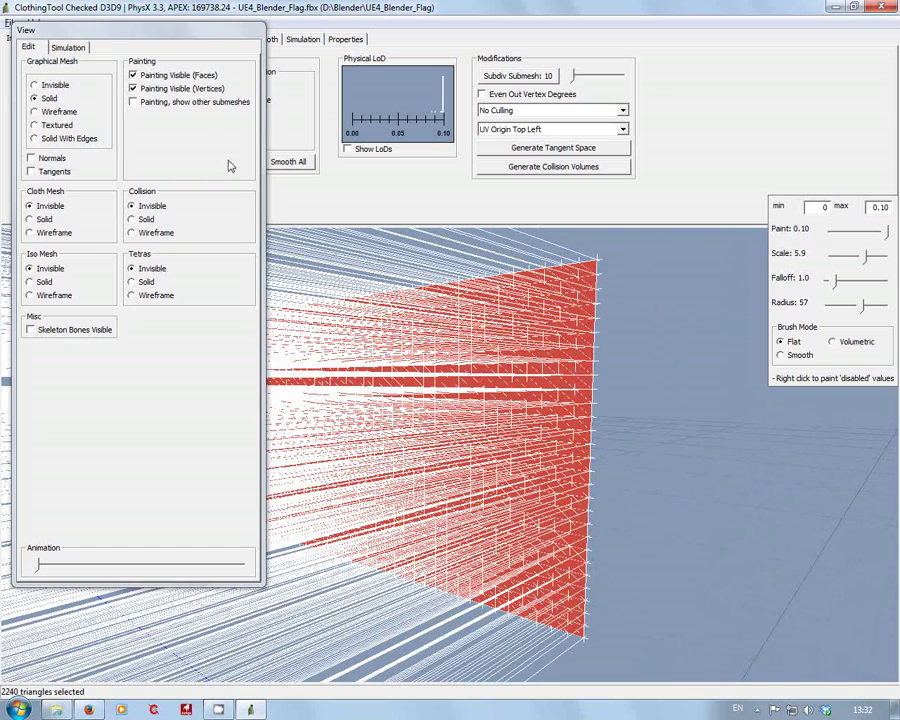
Step: Move the floating View window down to uncover the Input Mesh submesh list
left_click_drag(173, 30, 167, 157)
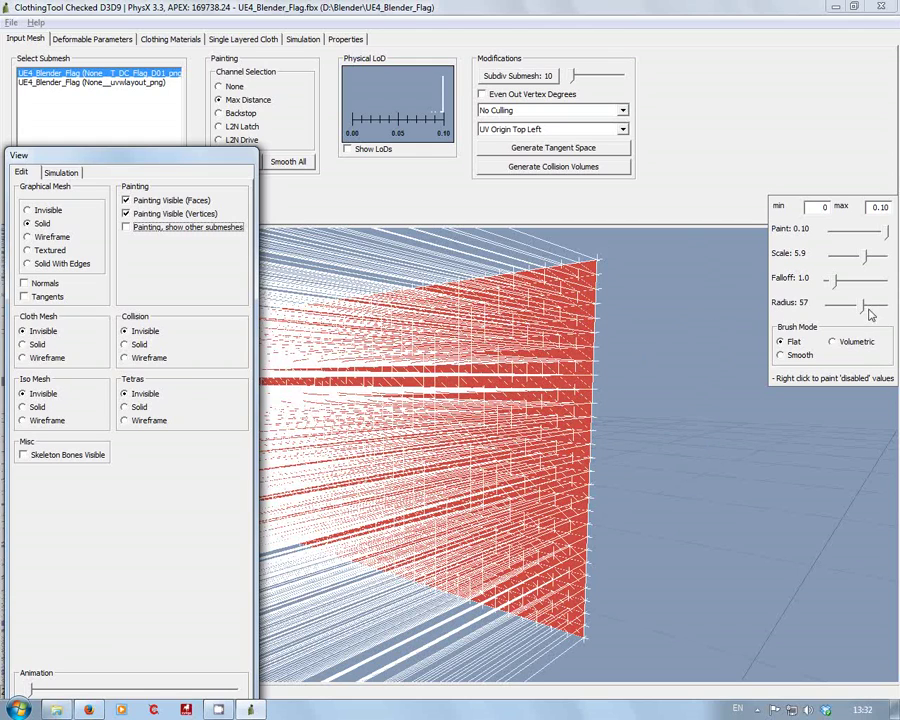
Step: Shrink the brush radius to 7 and paint along the flag's top and right edges
left_click_drag(861, 303, 835, 307)
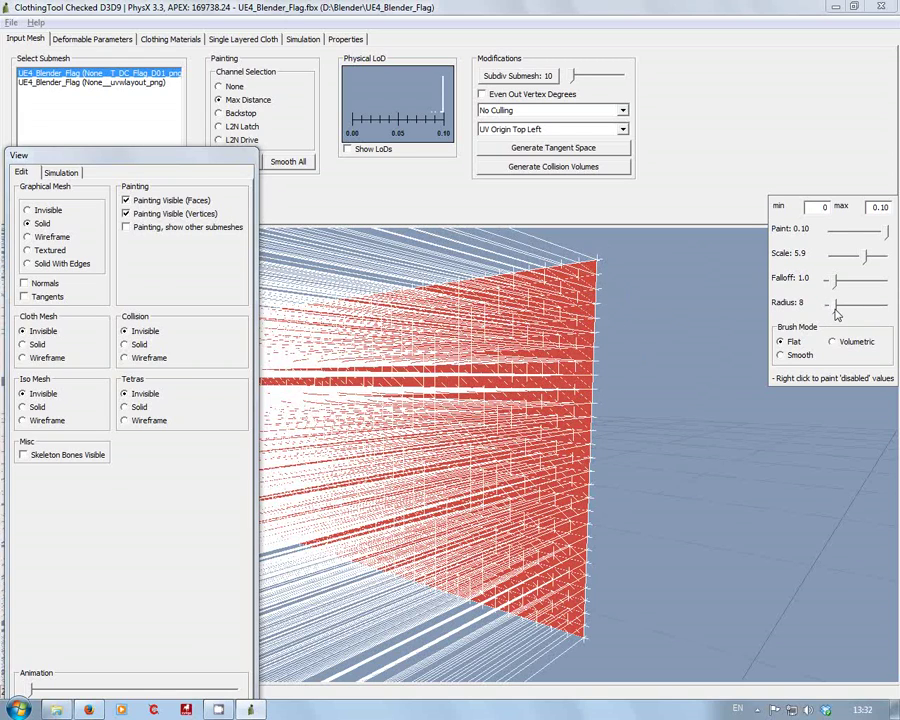
left_click_drag(837, 316, 834, 315)
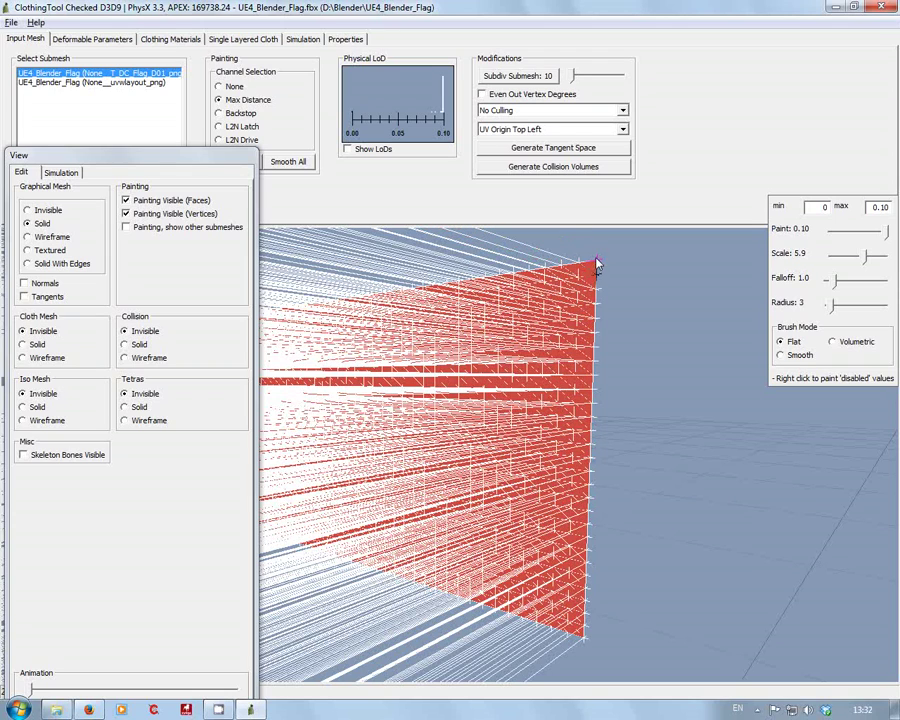
mouse_move(597, 267)
left_mouse_down()
mouse_move(581, 654)
mouse_move(582, 626)
mouse_move(588, 658)
left_mouse_up()
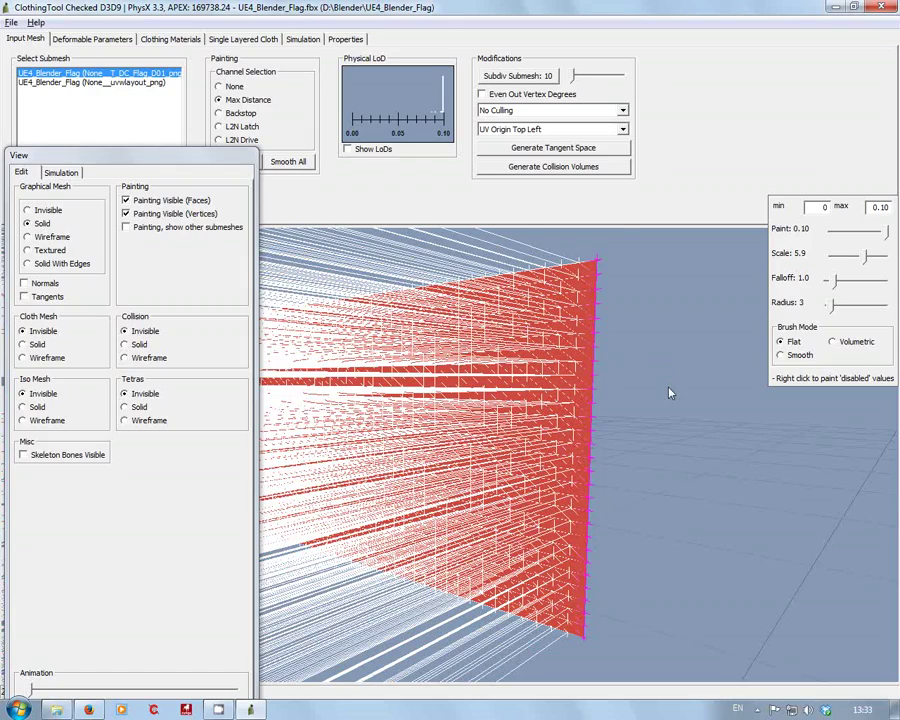
scroll(586, 576, "down", 5)
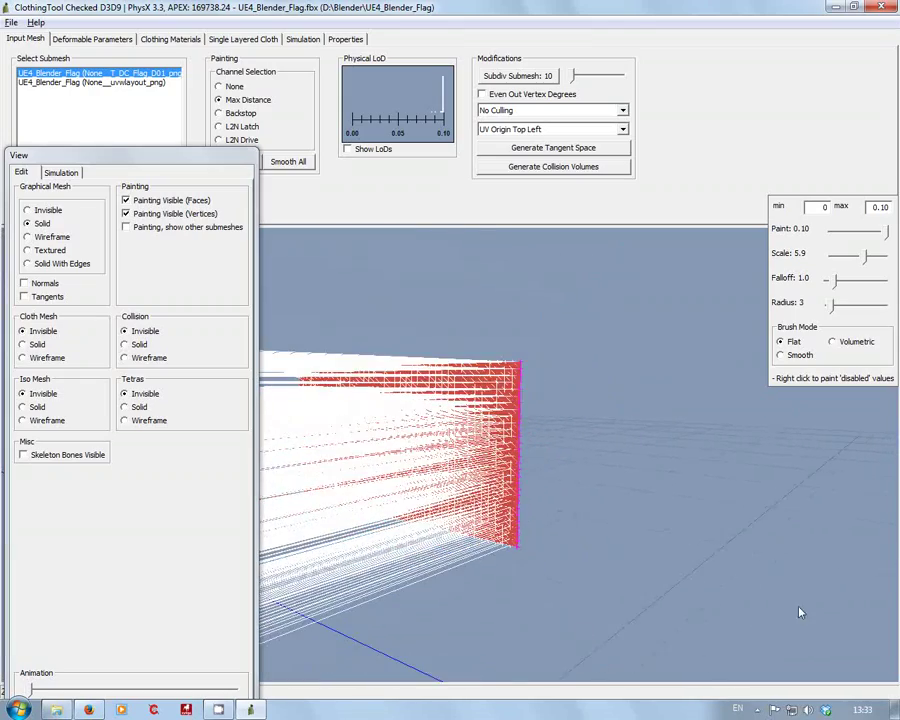
left_click_drag(649, 587, 398, 603)
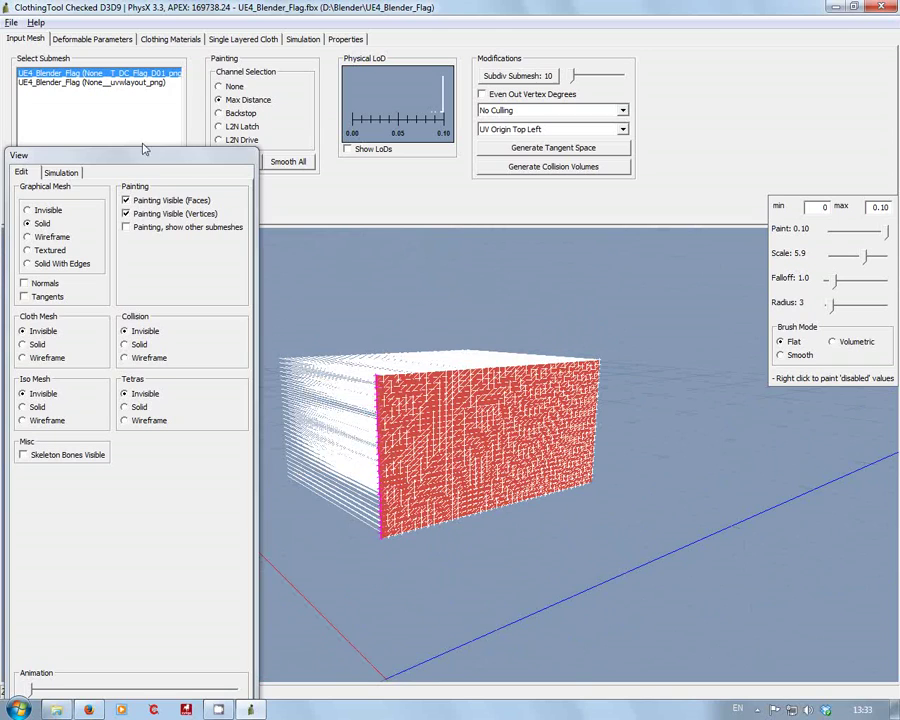
Step: Float the view options at the left and switch to the Single Layered Cloth settings
left_click_drag(157, 165, 178, 237)
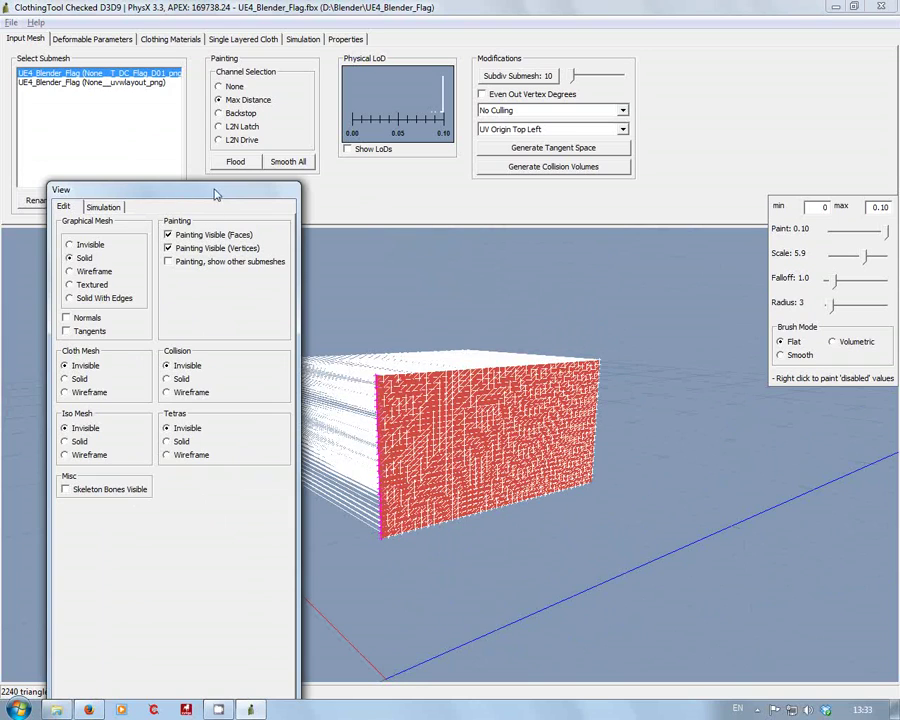
left_click_drag(145, 190, 82, 177)
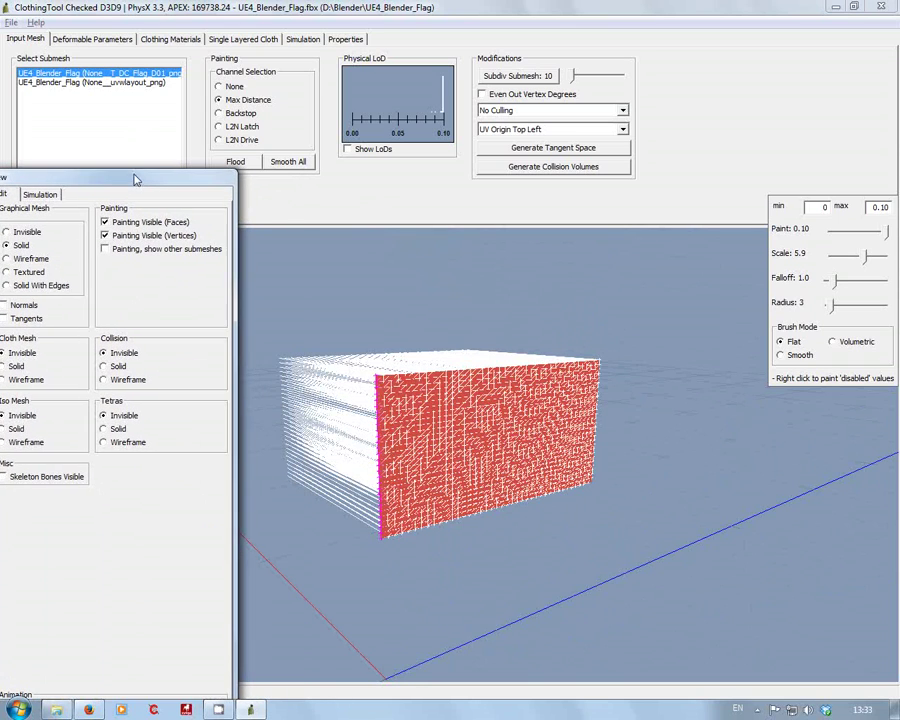
left_click(240, 39)
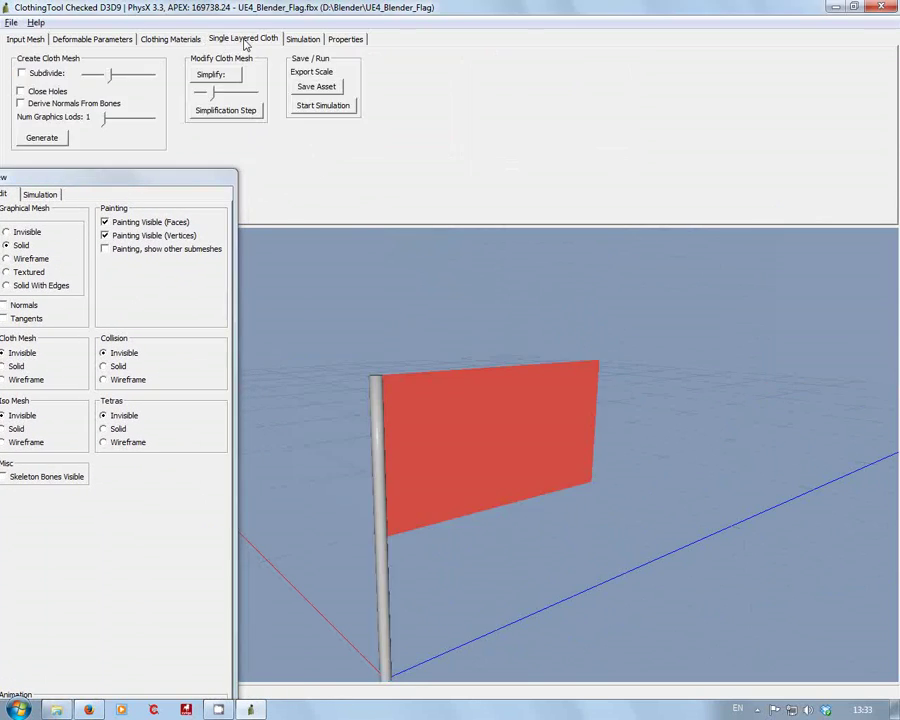
Step: Preview the cloth simulation, then show max-distance painting on both faces and vertices
left_click(310, 106)
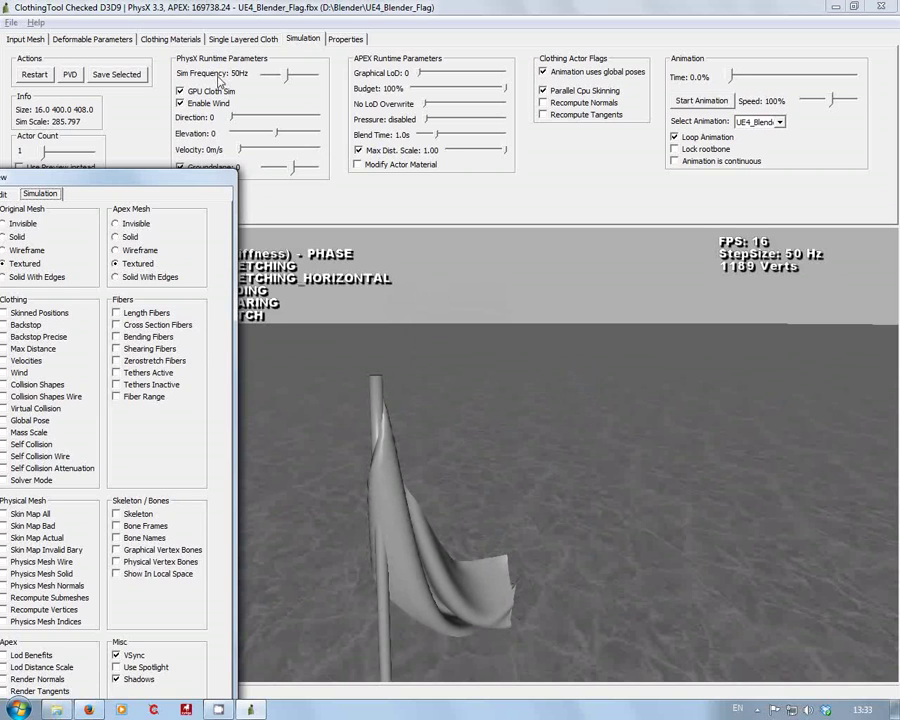
left_click(26, 40)
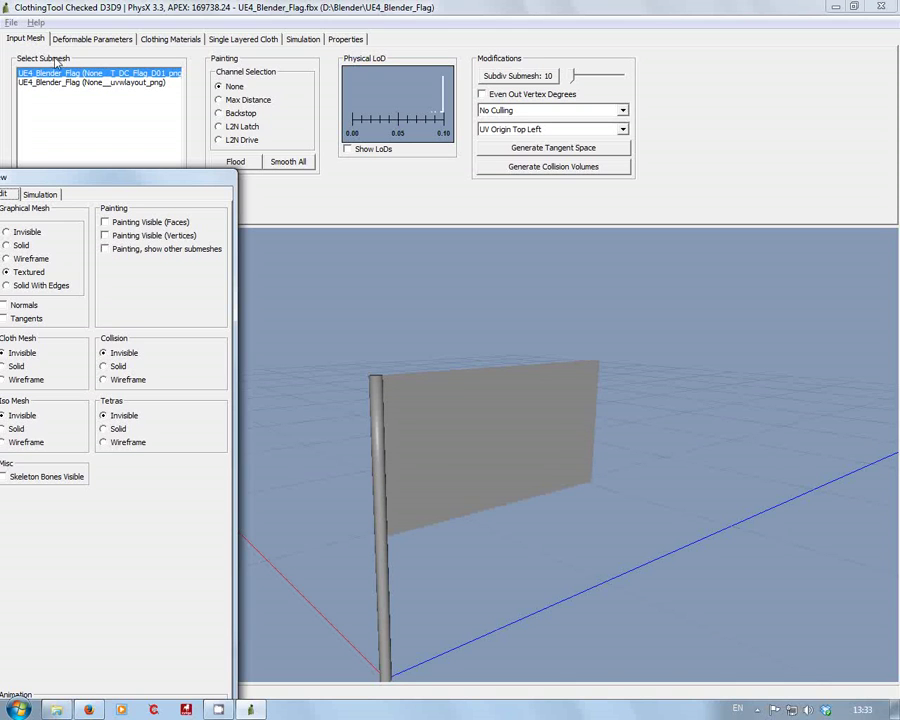
left_click(105, 222)
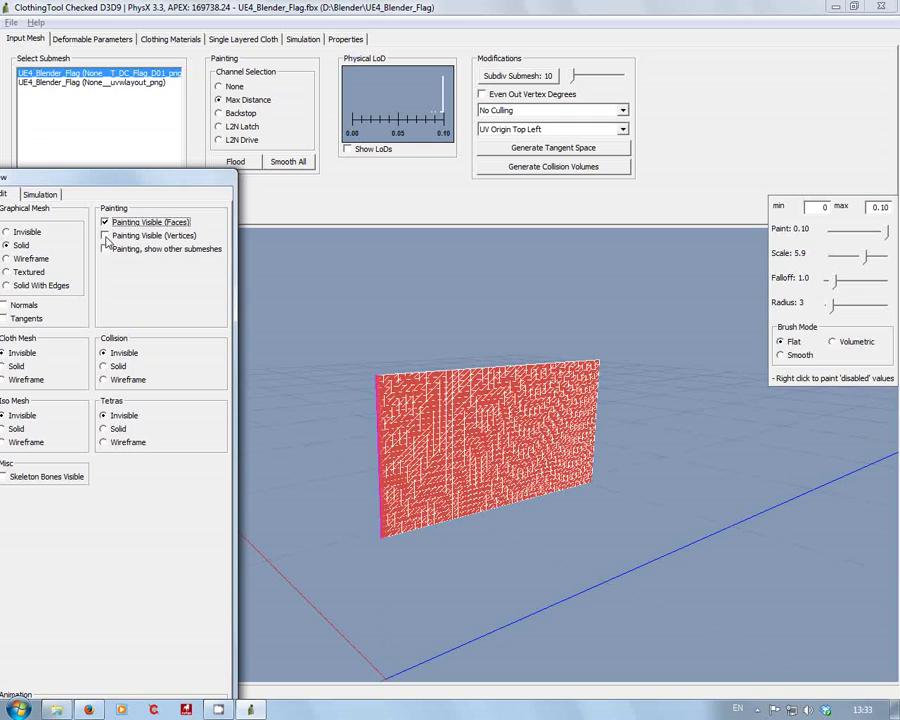
left_click(105, 235)
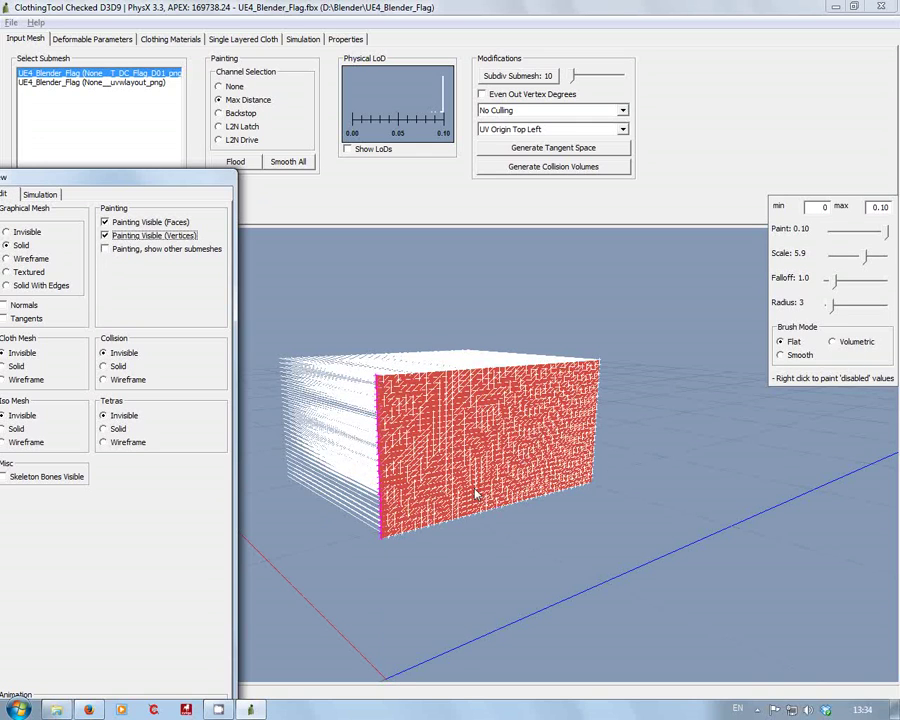
Step: Raise the Max Distance paint brush scale to 9.1
mouse_move(436, 546)
left_mouse_down()
mouse_move(410, 565)
mouse_move(663, 599)
mouse_move(732, 585)
left_mouse_up()
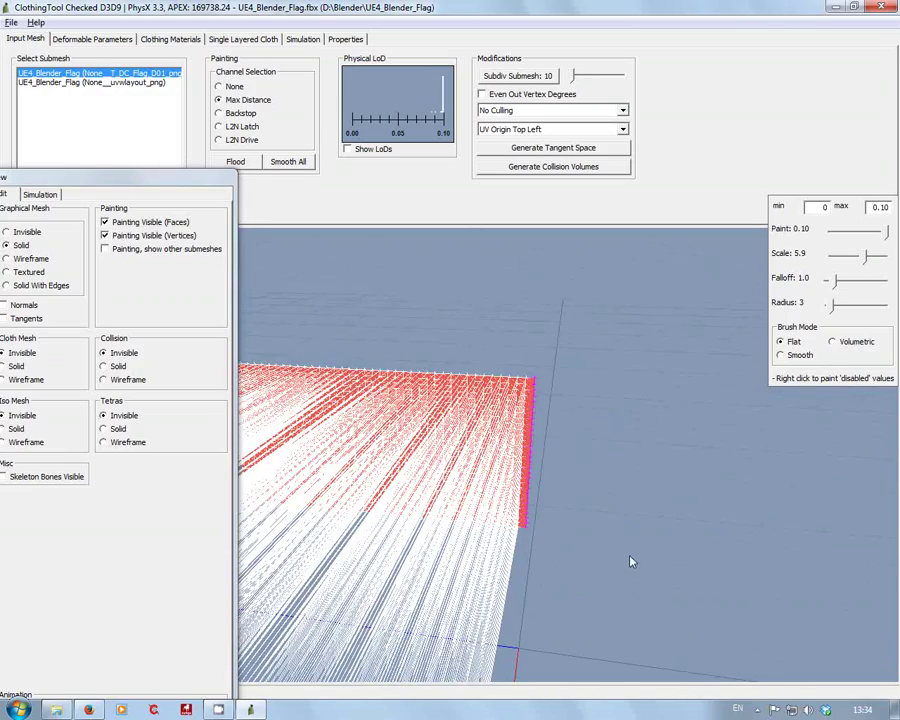
left_click_drag(599, 557, 641, 560)
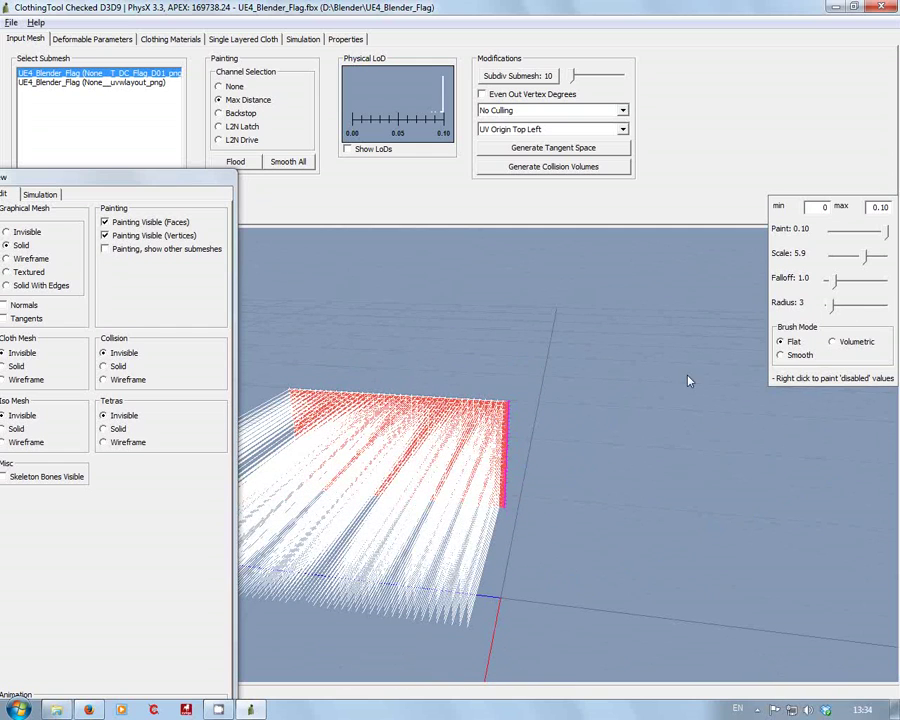
left_click_drag(866, 257, 884, 260)
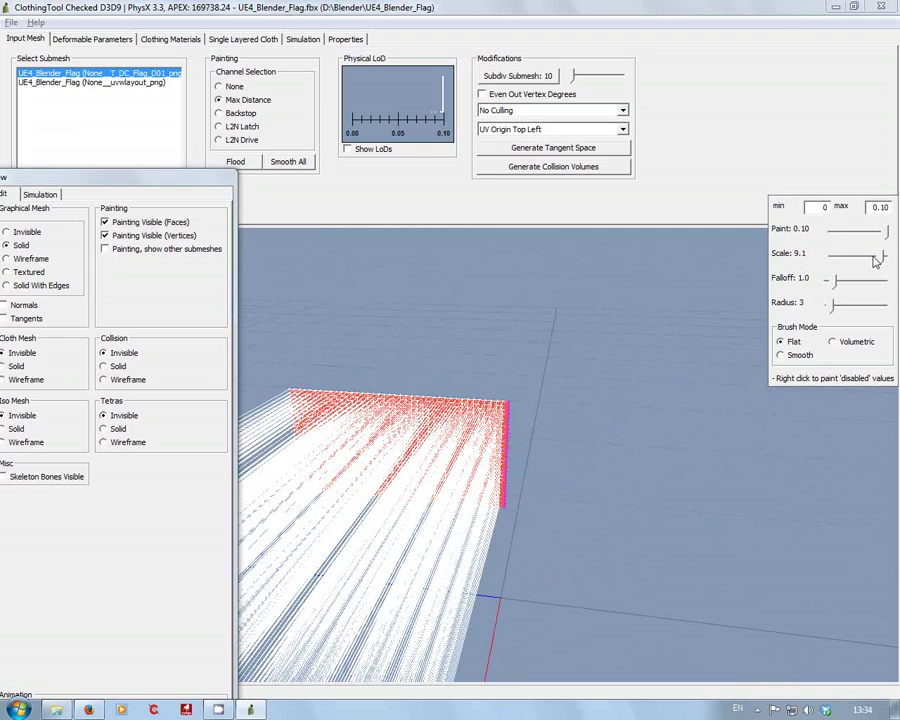
Step: Run a cloth simulation preview of the flag, then stop it
left_click(228, 40)
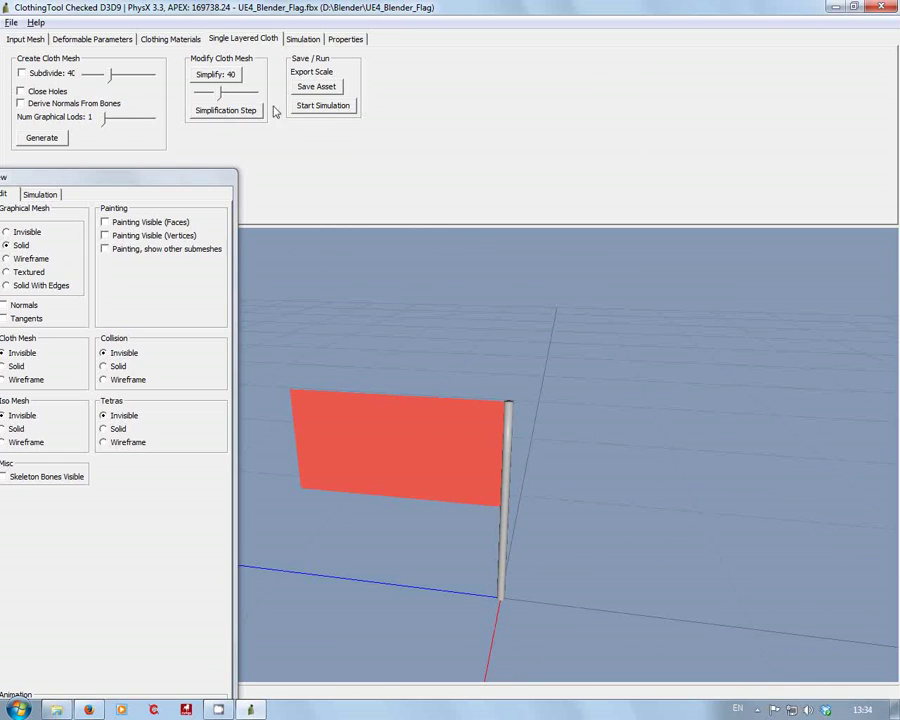
left_click(320, 106)
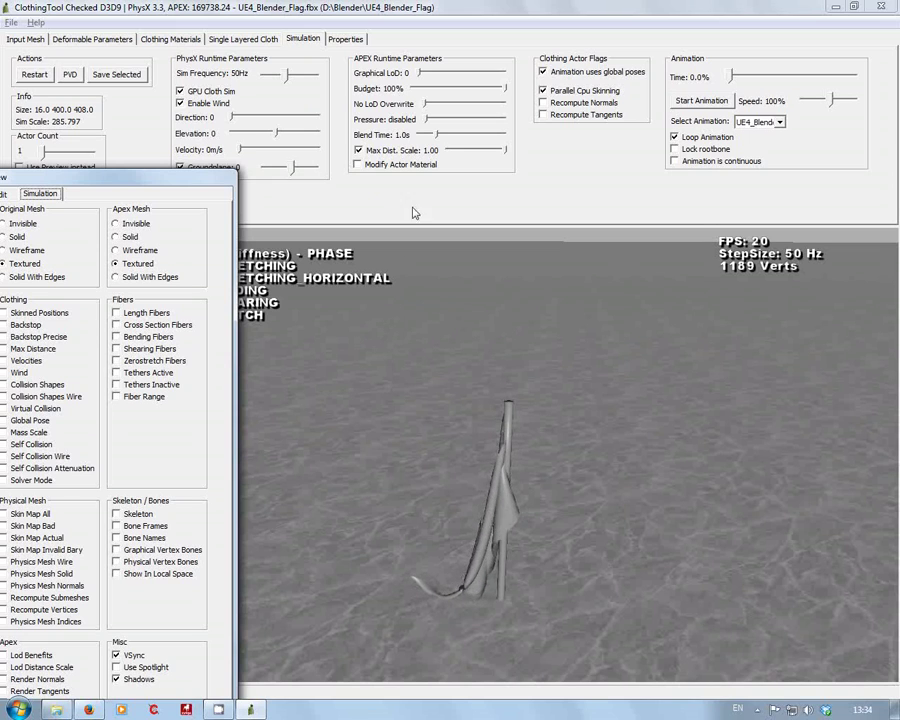
left_click(264, 41)
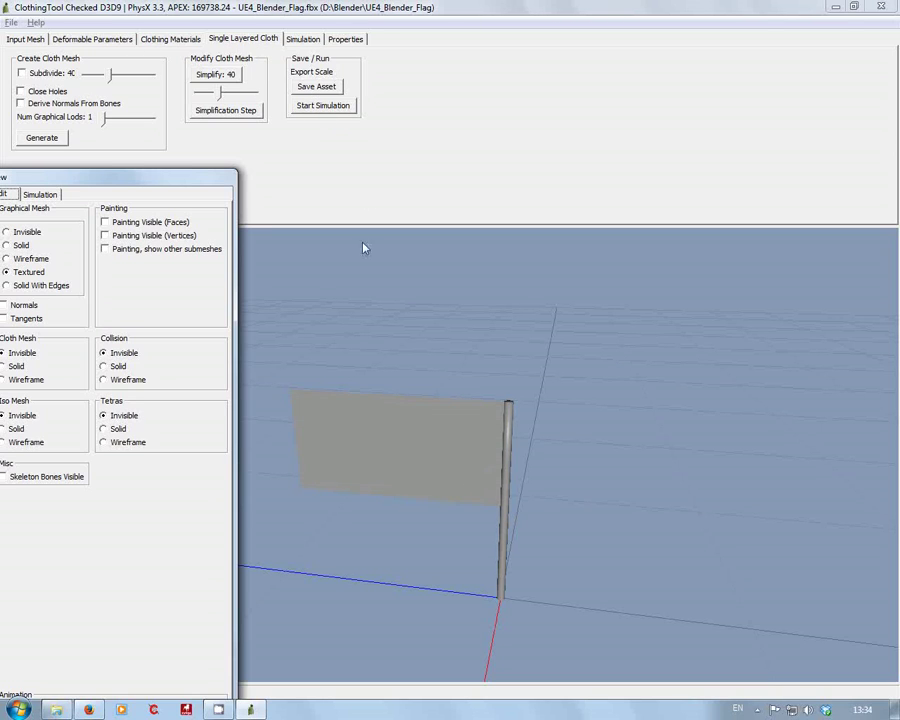
Step: Save the asset as UE4_Blender_Flag.apx in D:\Blender\UE4_Blender_Flag, overwriting the existing file
left_click(316, 86)
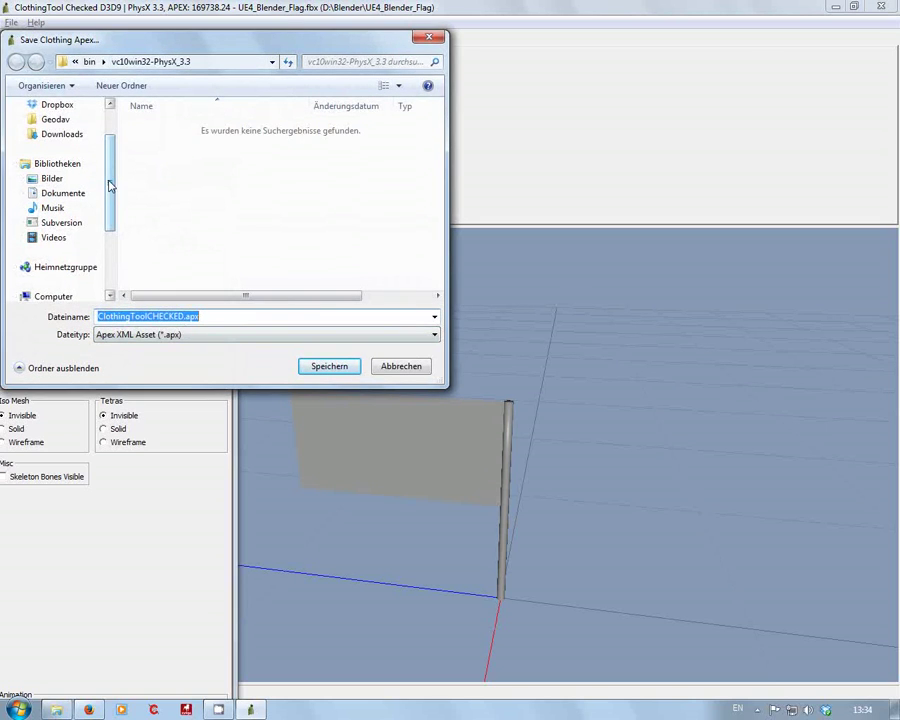
left_click_drag(110, 186, 110, 224)
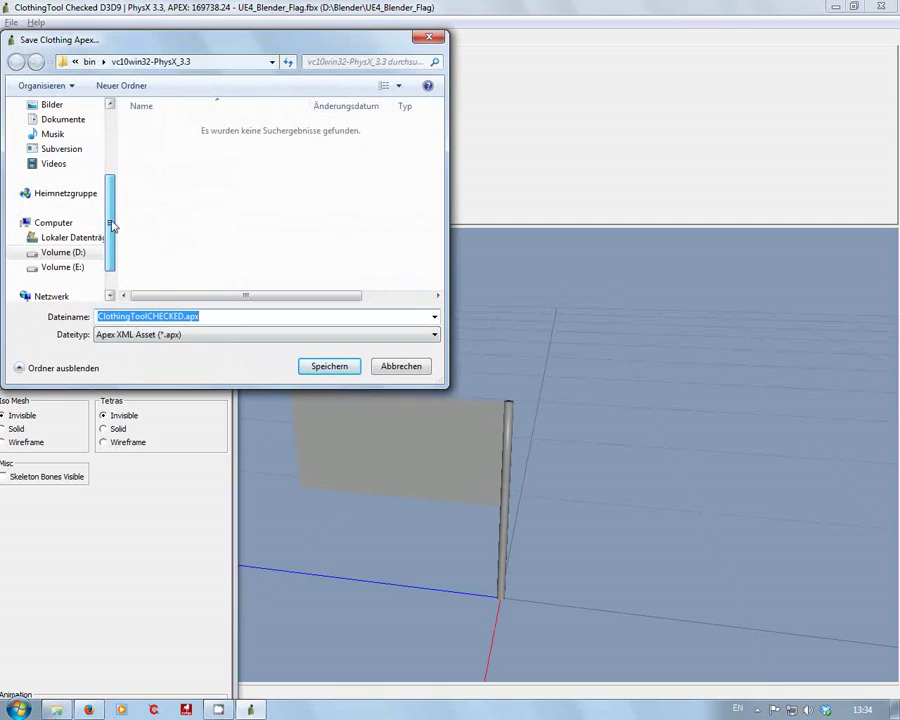
left_click(20, 254)
left_click(60, 295)
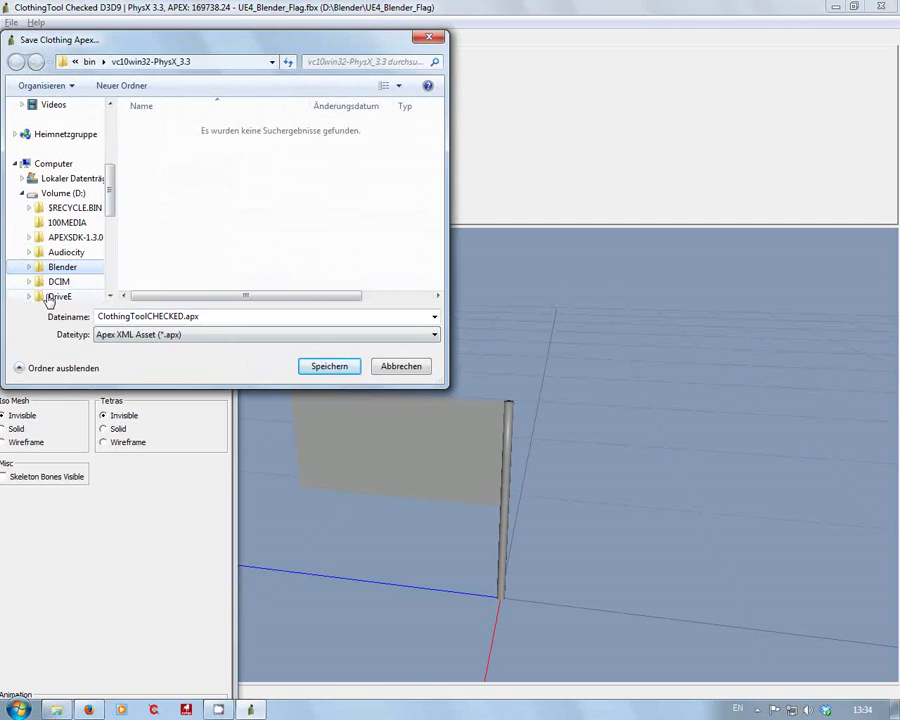
left_click_drag(437, 158, 437, 262)
double_click(161, 239)
left_click(162, 160)
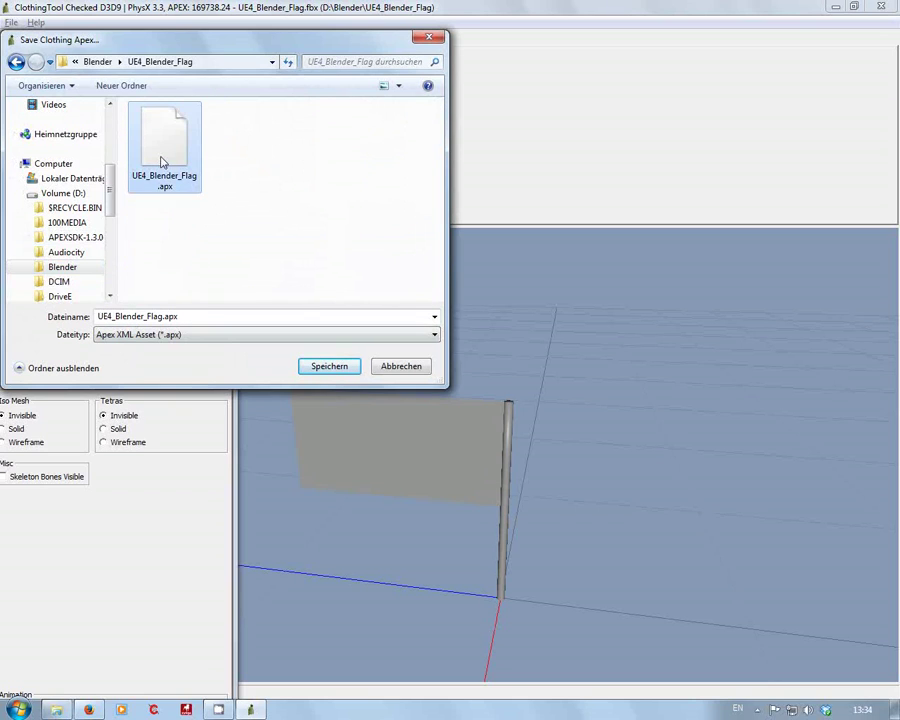
left_click(324, 368)
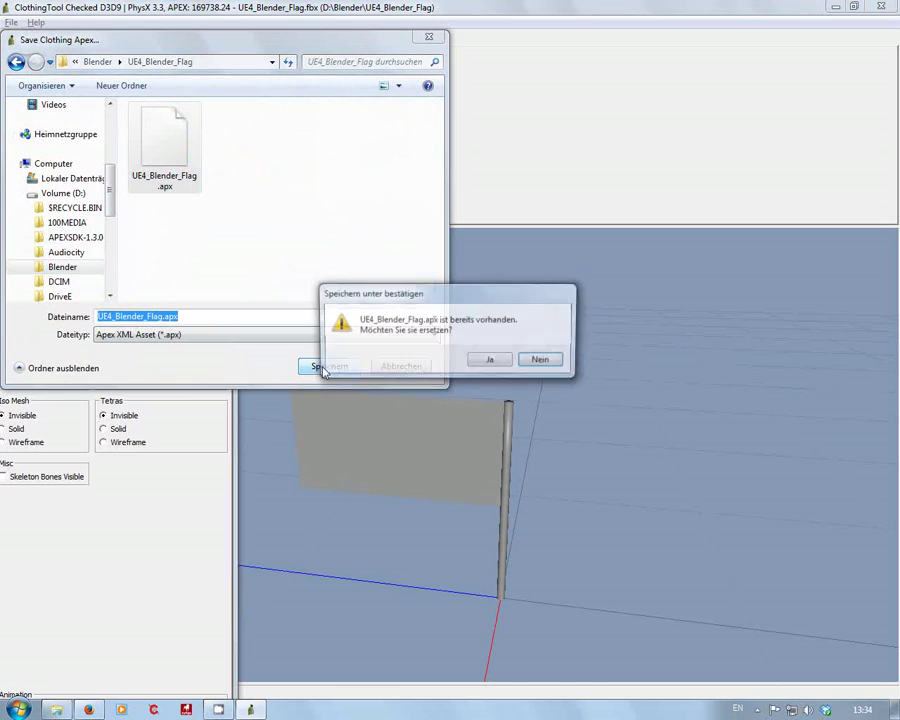
left_click(493, 361)
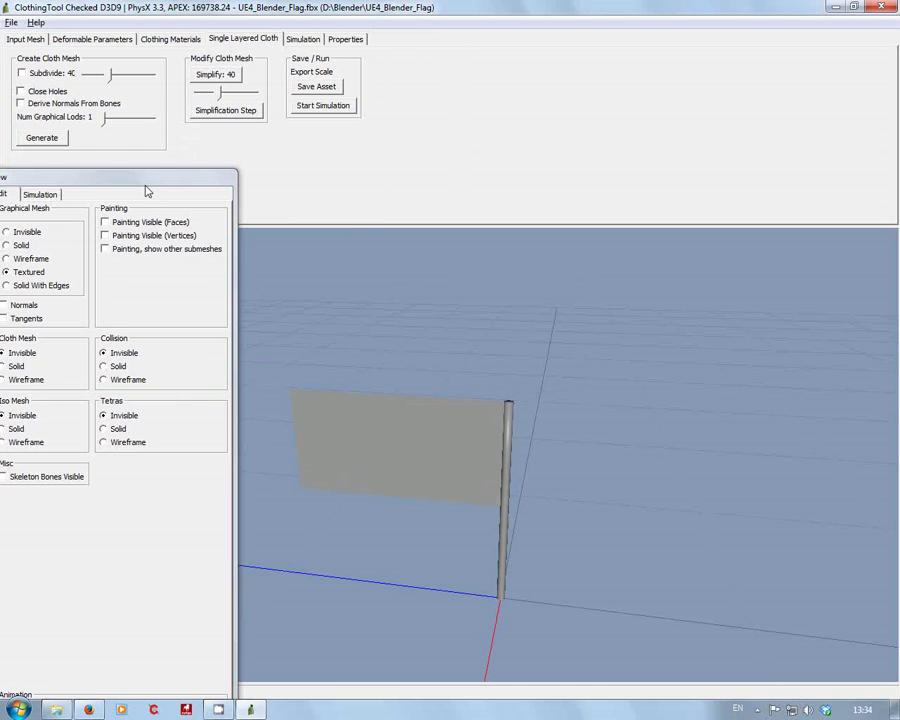
Step: Stop the CamStudio screen recording via its system tray icon's Stop option
left_click(757, 710)
right_click(744, 641)
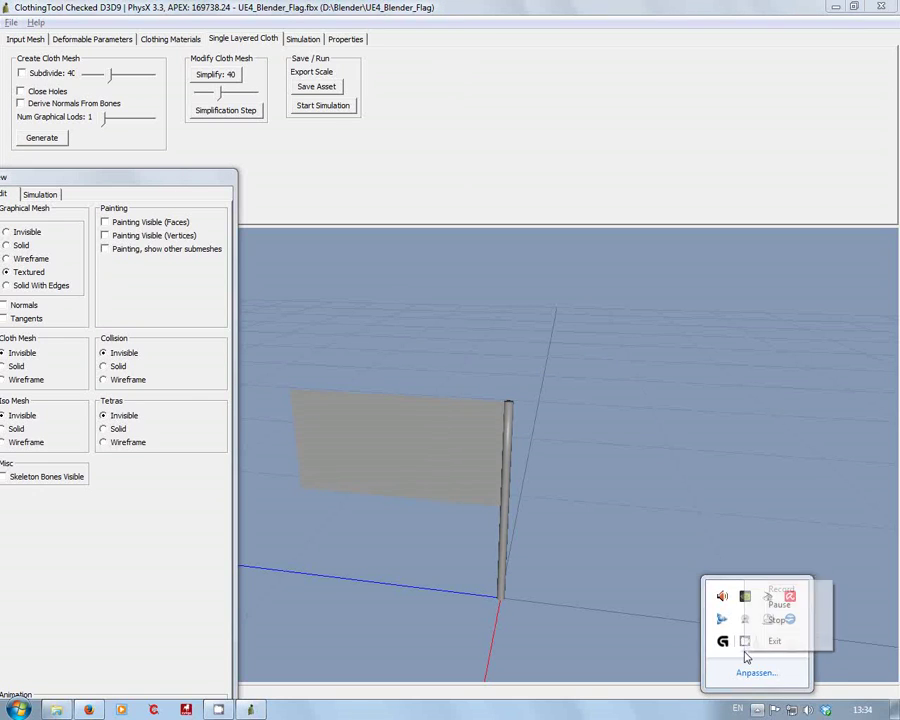
left_click(777, 620)
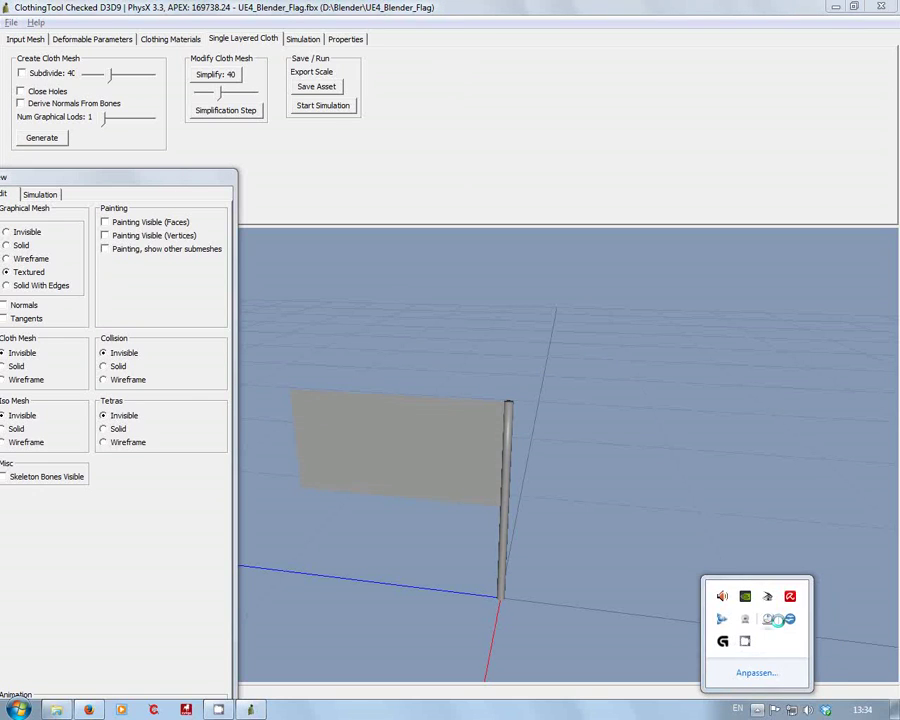
right_click(744, 641)
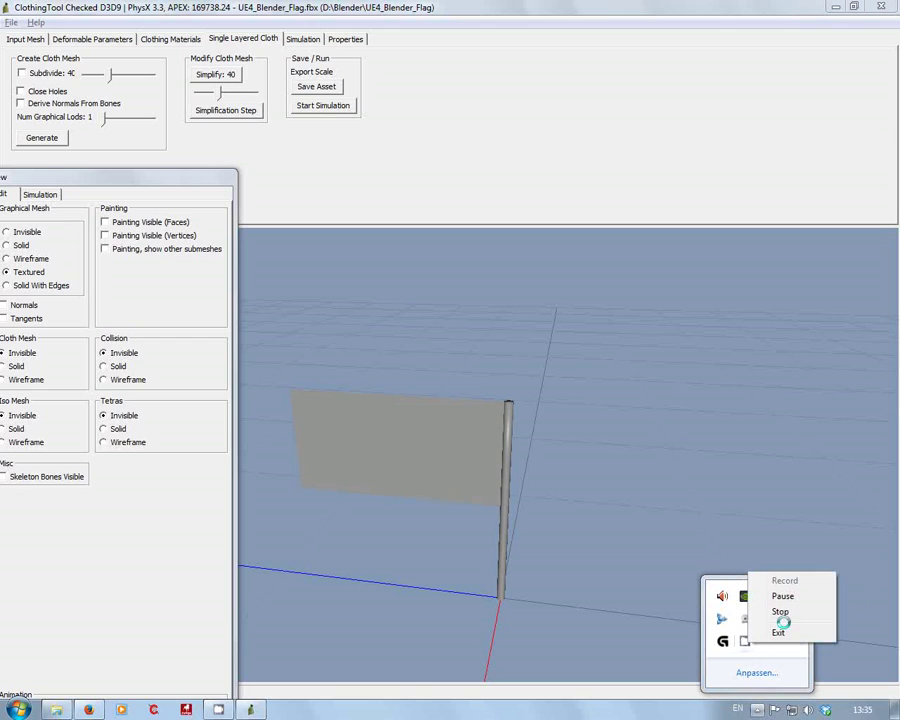
left_click(780, 611)
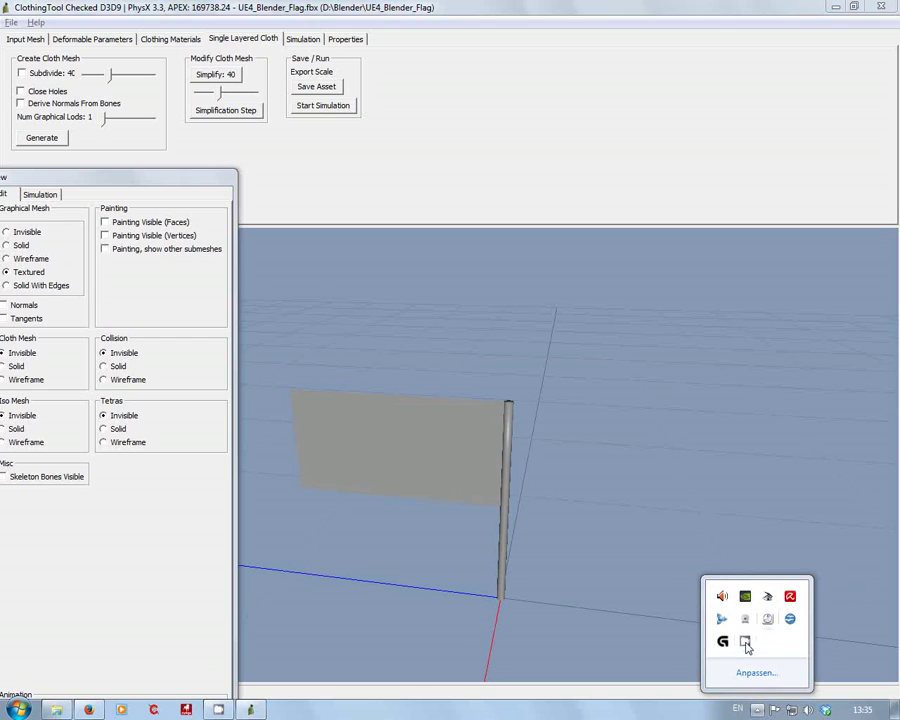
right_click(746, 648)
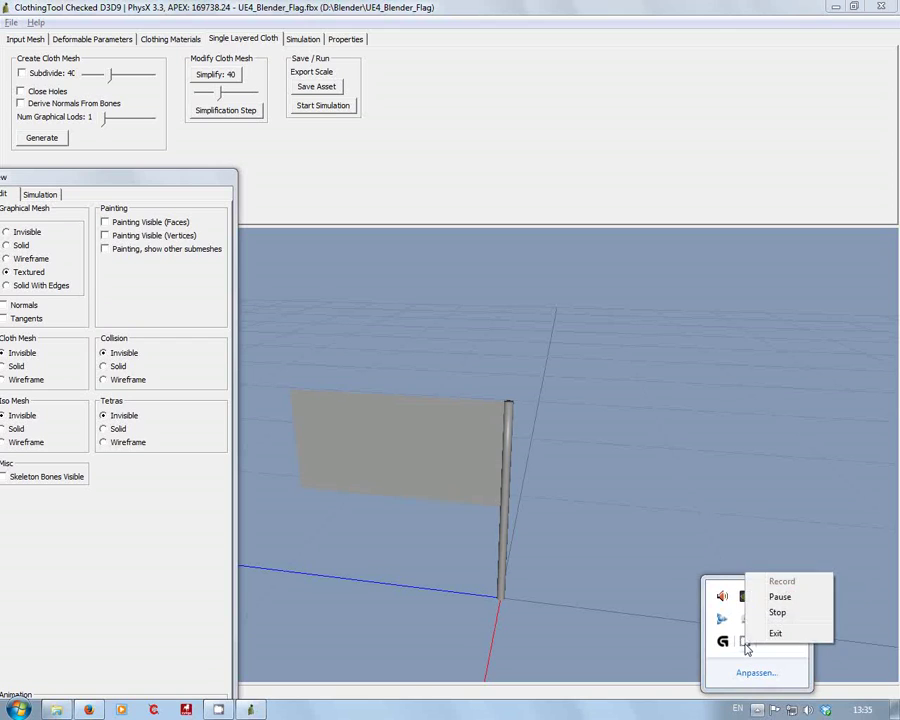
left_click(777, 610)
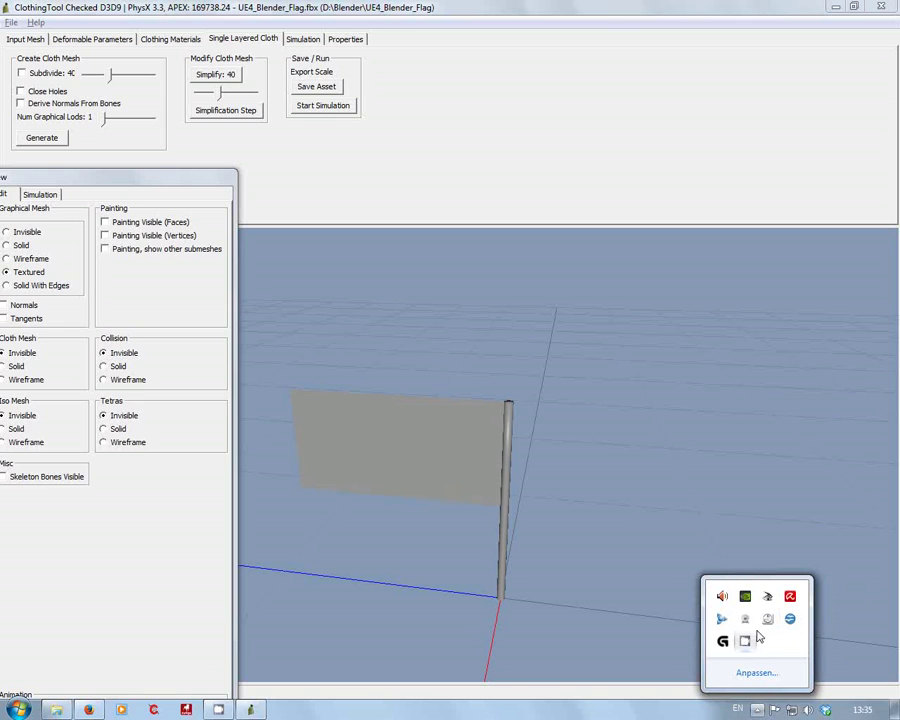
right_click(746, 642)
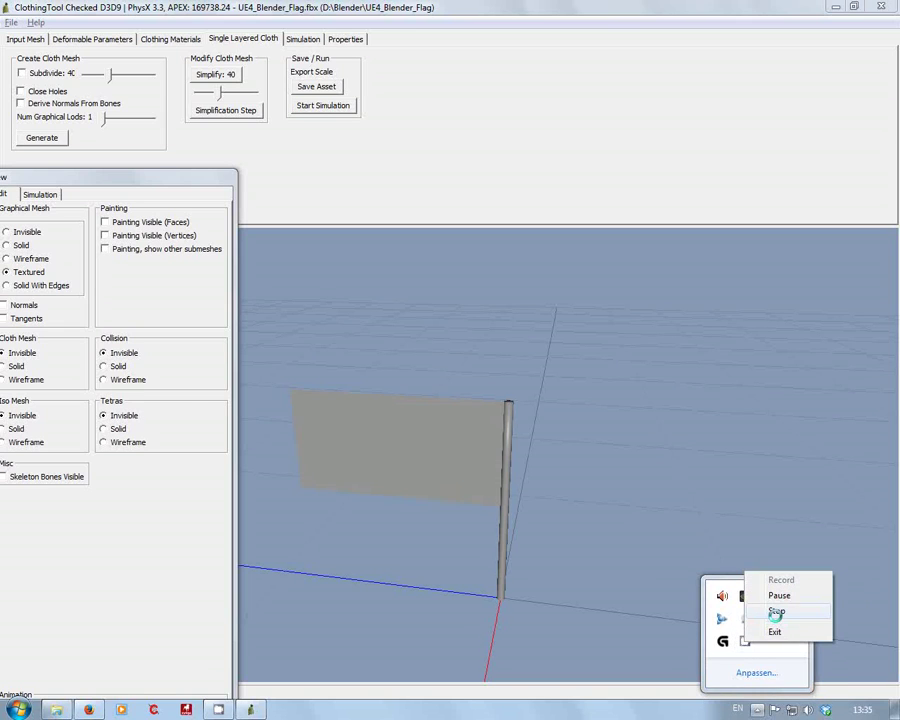
left_click(777, 612)
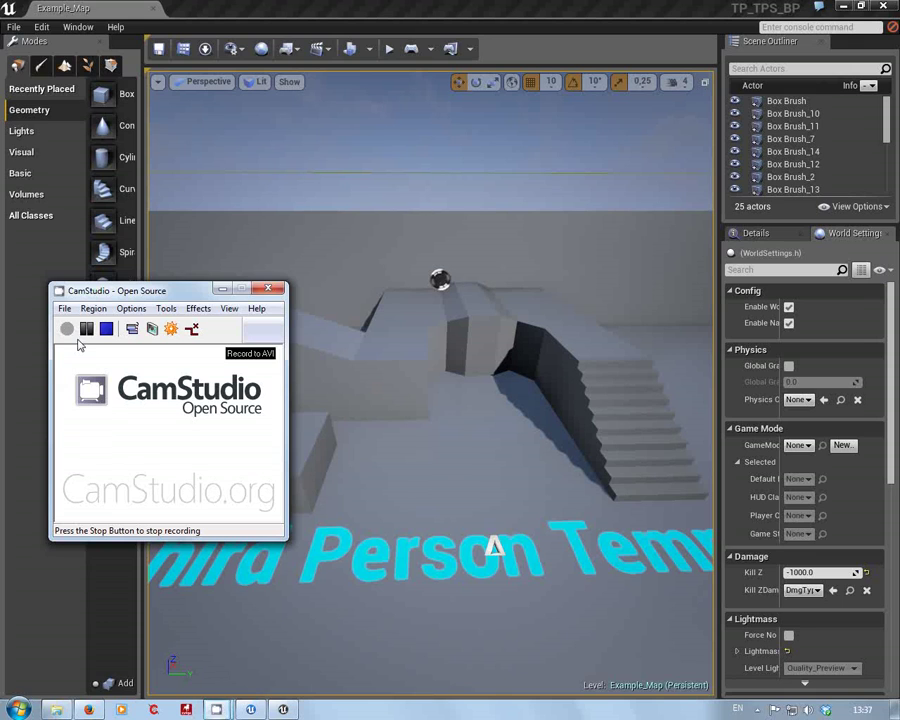
Step: Hide the CamStudio window to reveal the Example_Map Third Person level
left_click(222, 292)
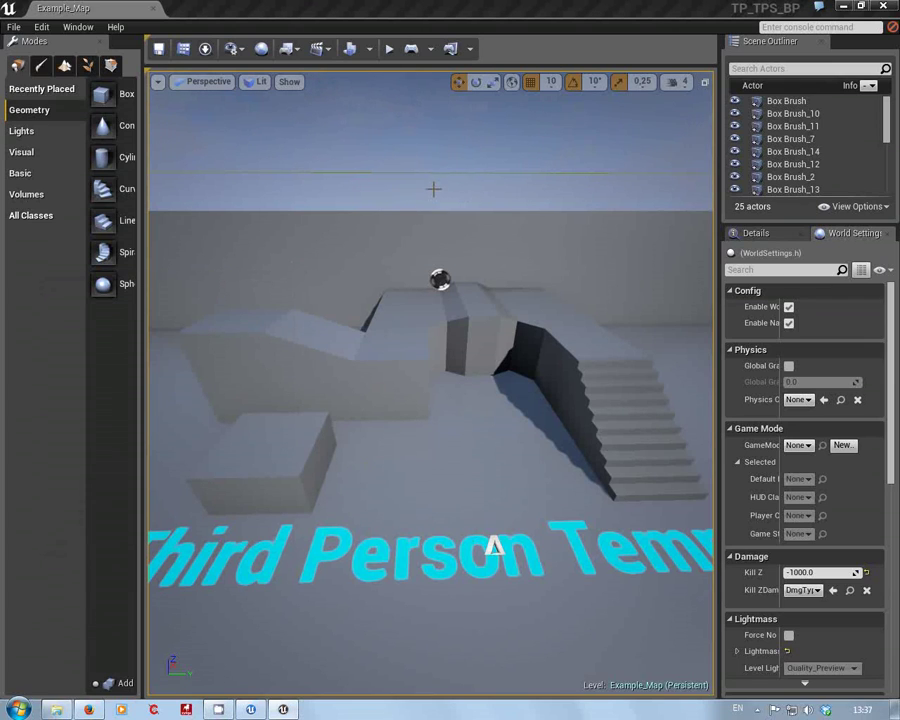
scroll(430, 380, "down", 5)
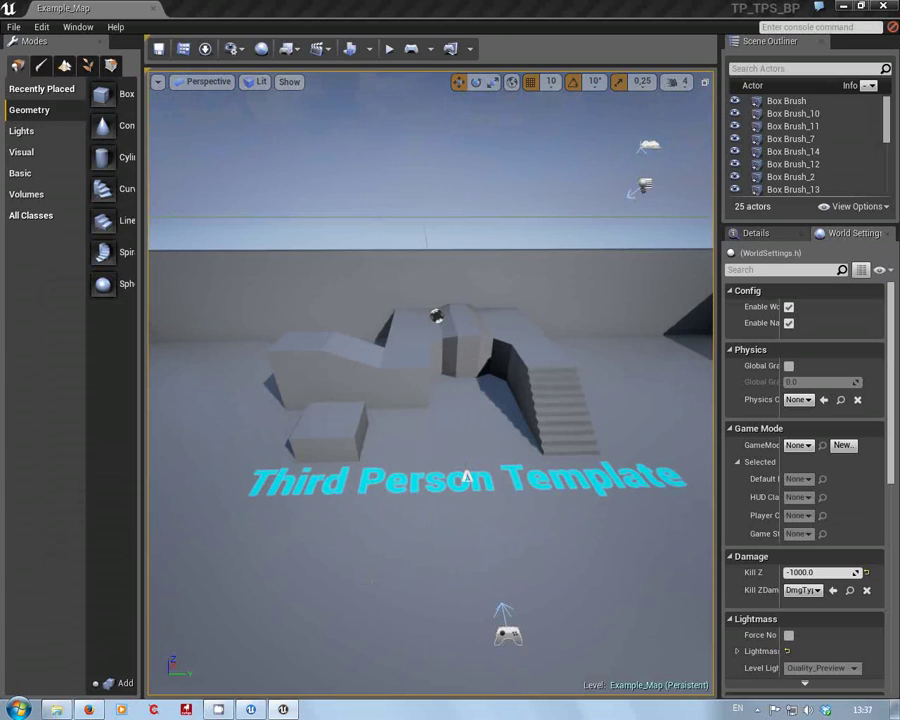
scroll(466, 478, "up", 4)
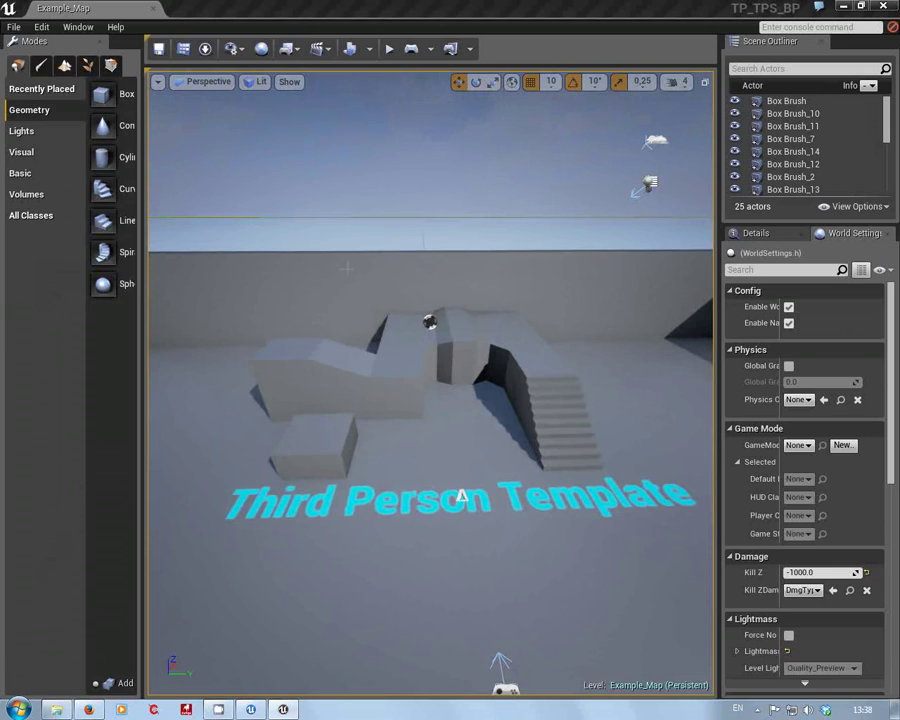
Step: Browse the Content Browser to the Game/Geodav/Apex/mesh folder
left_click(184, 50)
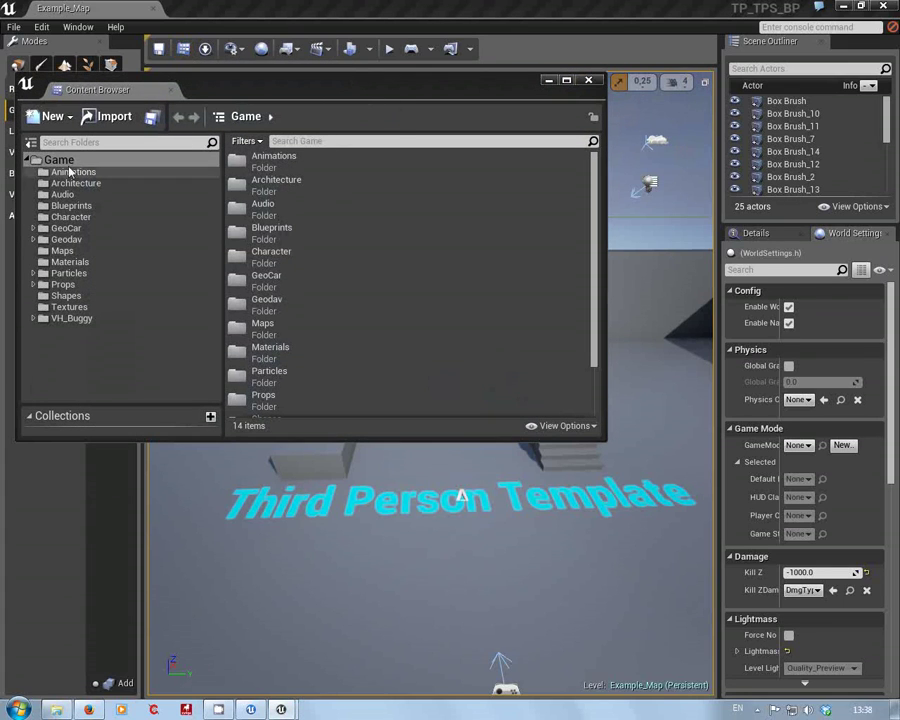
left_click(50, 228)
left_click(44, 240)
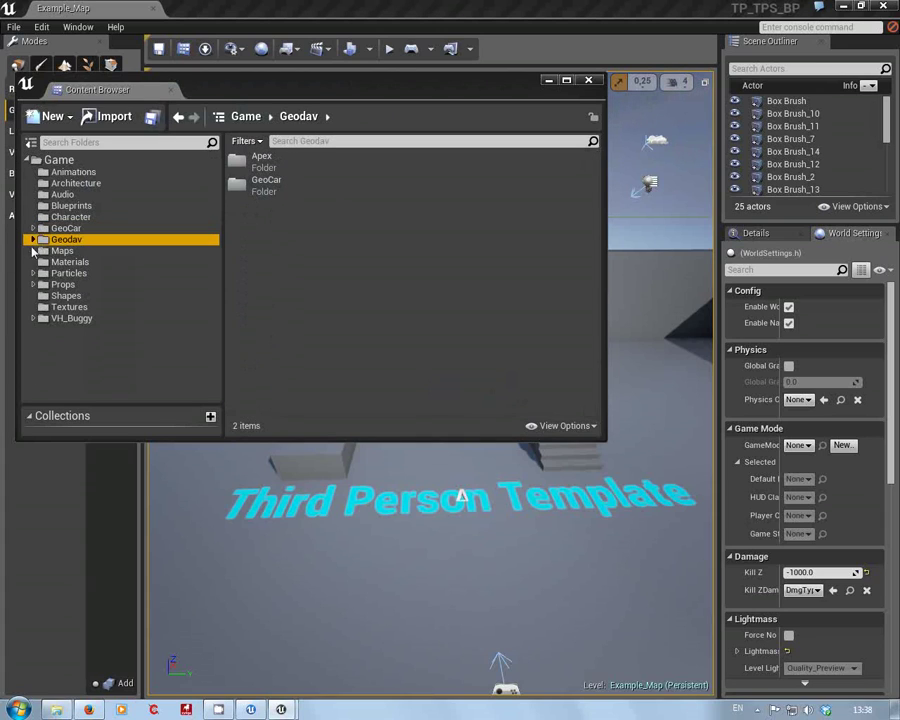
left_click(33, 240)
left_click(40, 251)
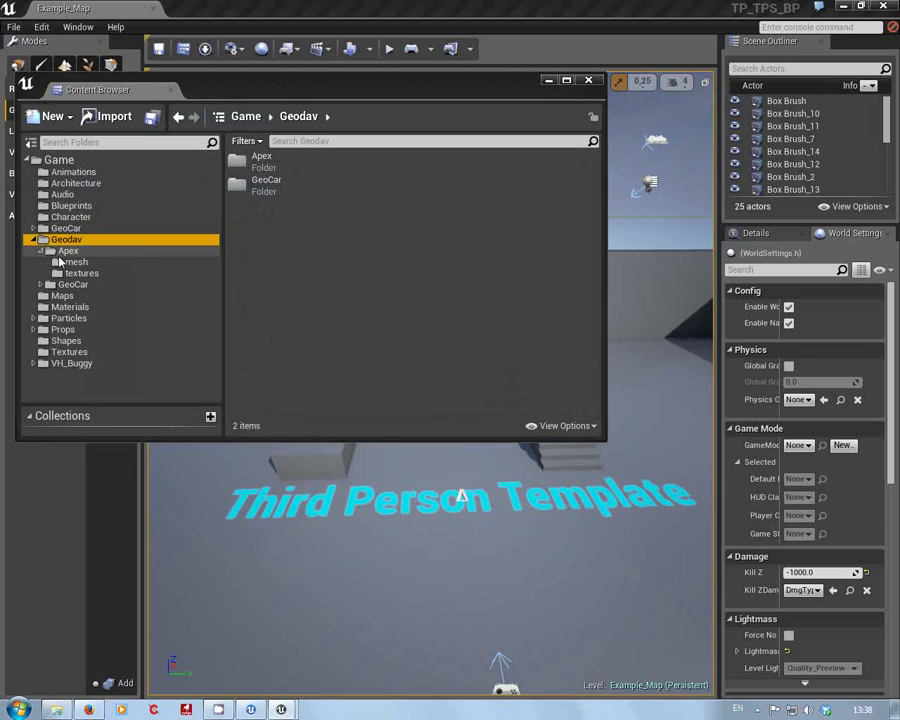
left_click(64, 251)
left_click(70, 262)
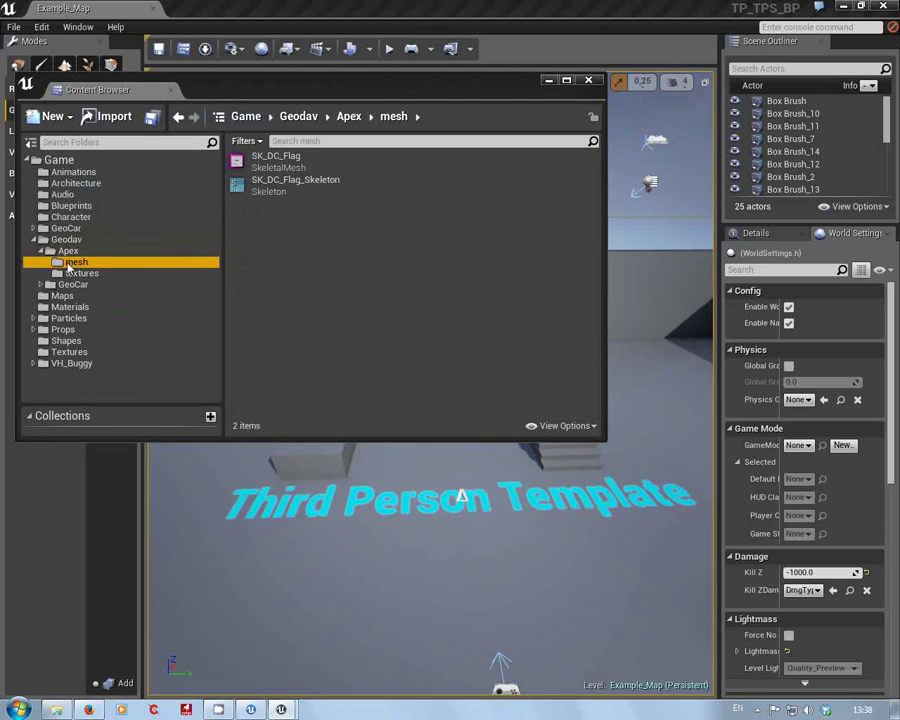
Step: Delete SK_DC_Flag and SK_DC_Flag_Skeleton, leaving the mesh folder empty
left_click(296, 158)
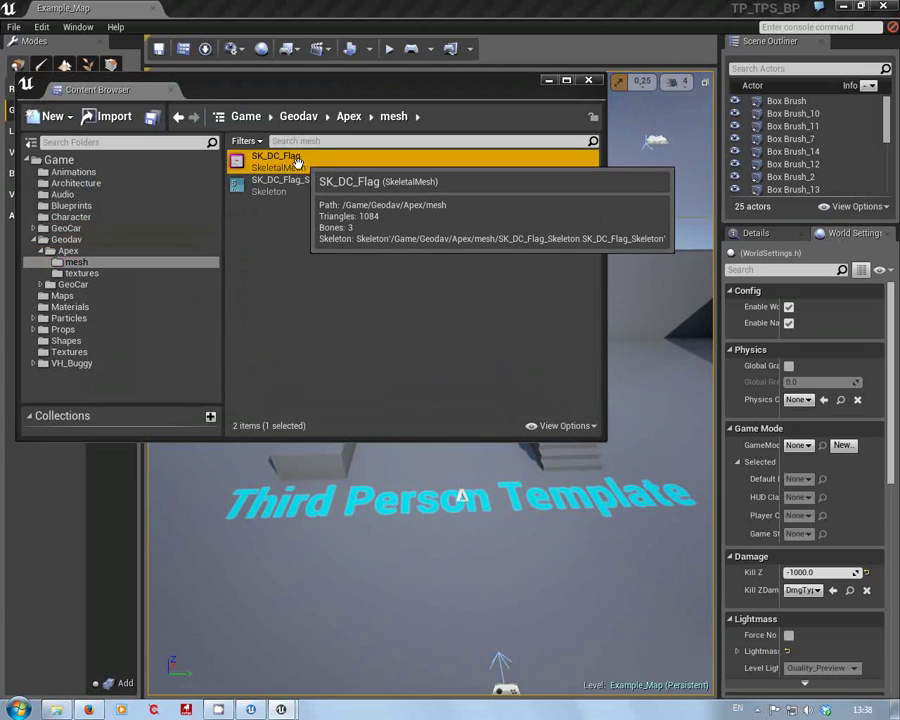
left_click(288, 180, "shift")
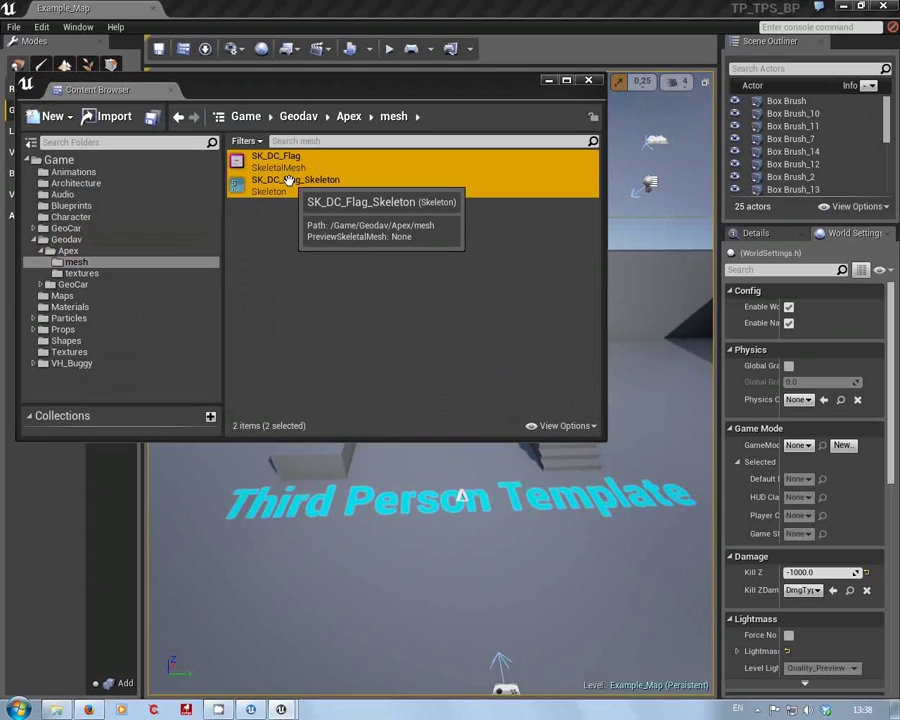
key("Delete")
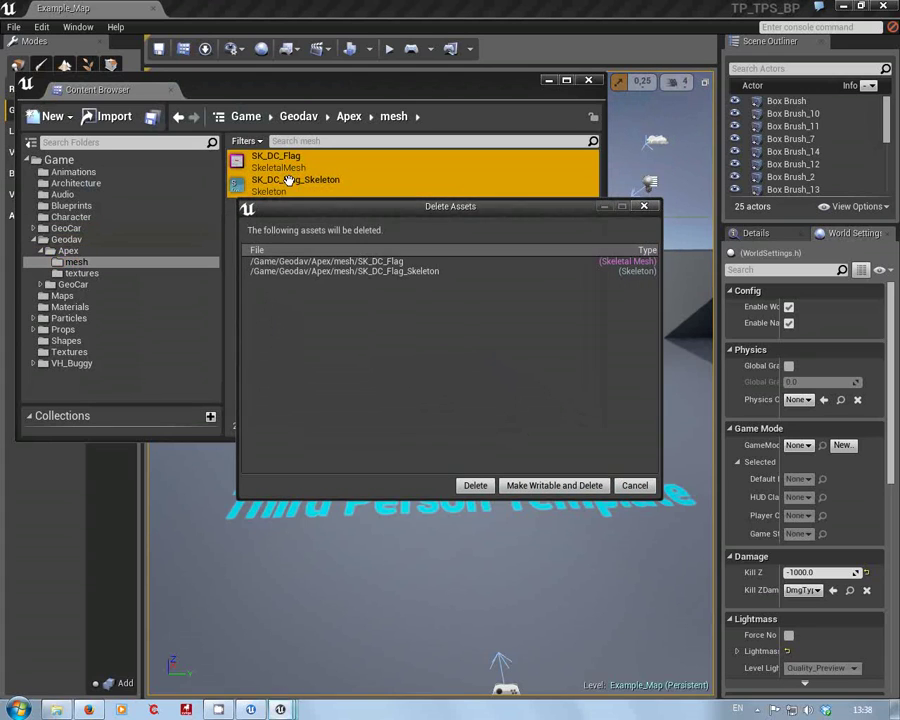
key("Return")
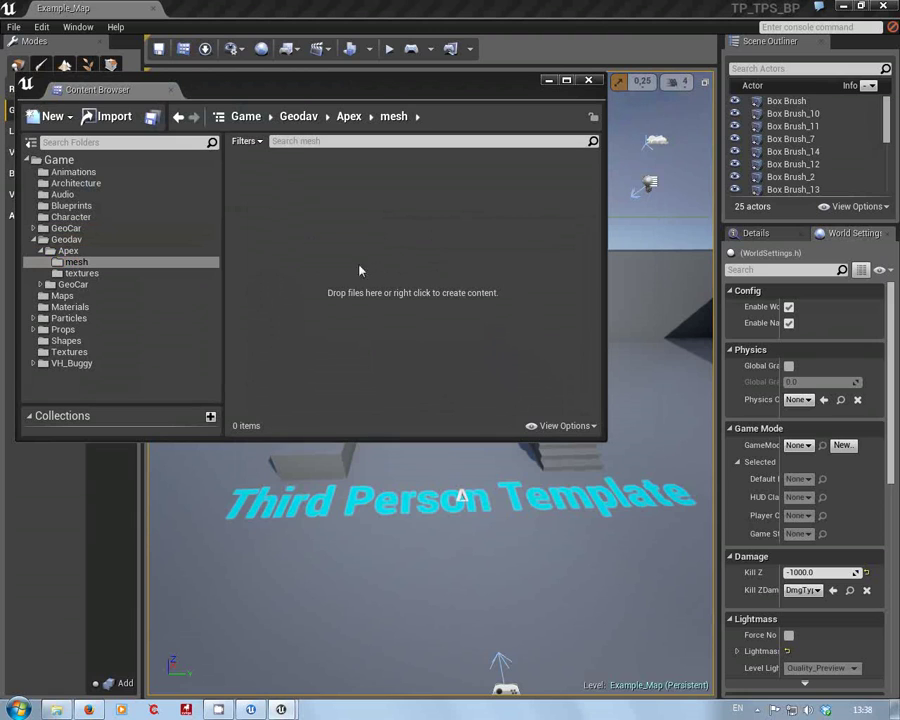
right_click(258, 202)
Step: Import UE4_Blender_Flag.fbx into the mesh folder as a skeletal mesh
left_click(303, 245)
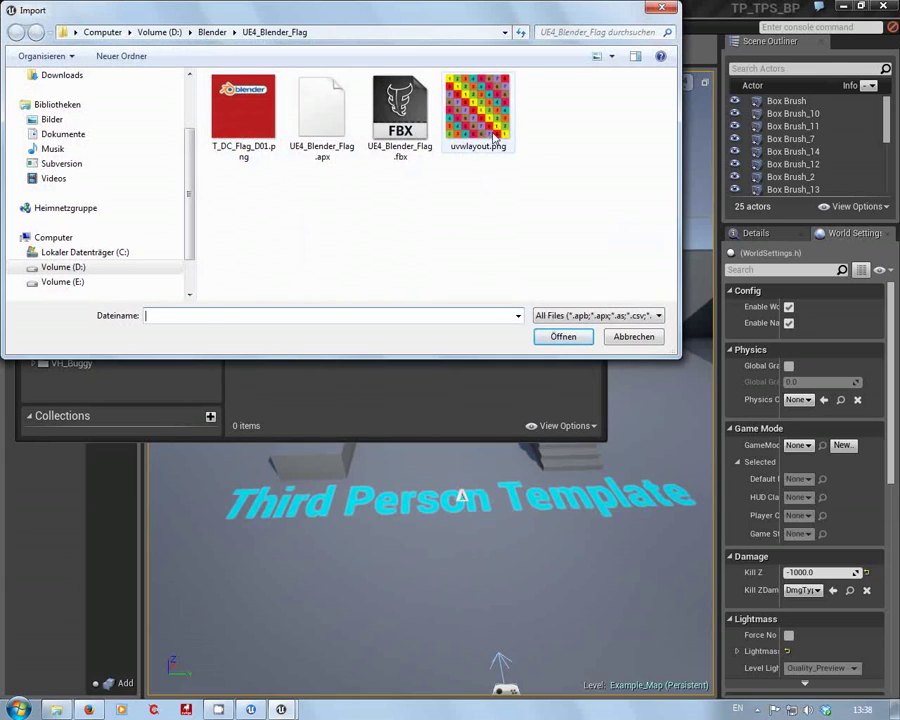
left_click(412, 128)
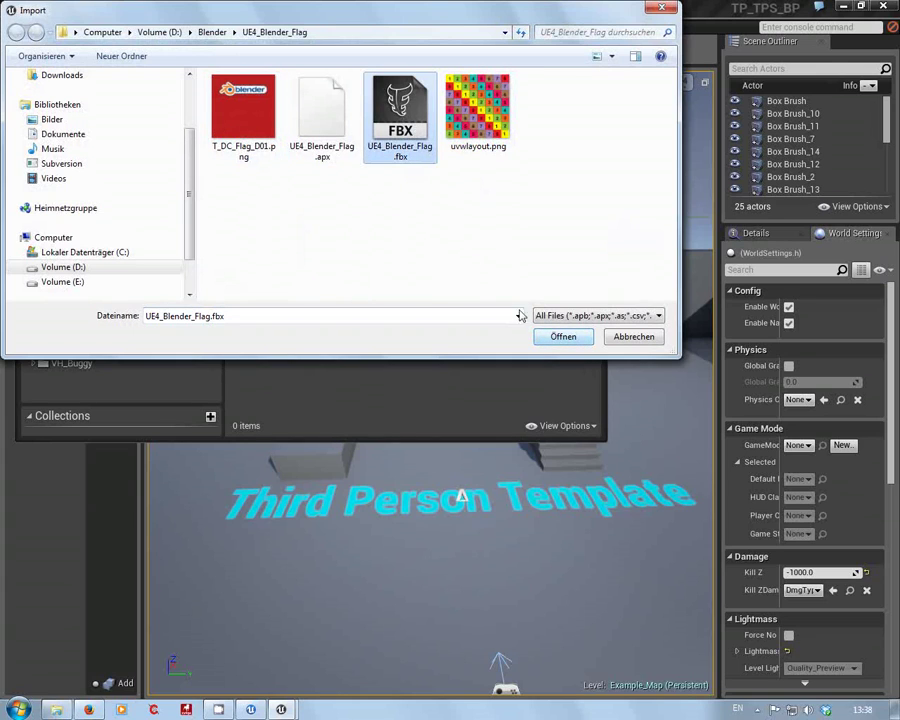
left_click(563, 338)
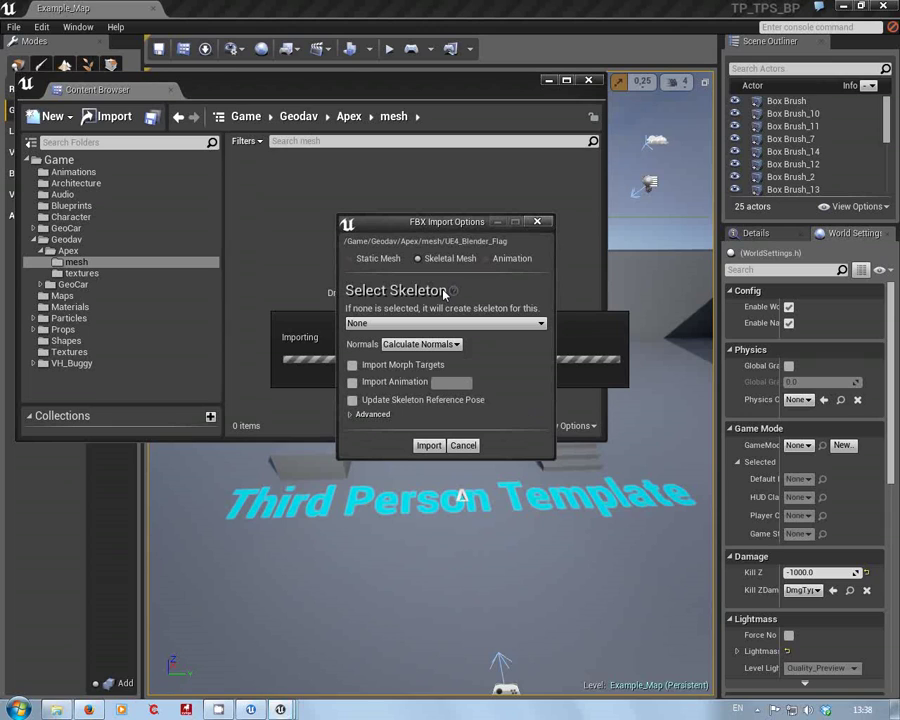
left_click(351, 414)
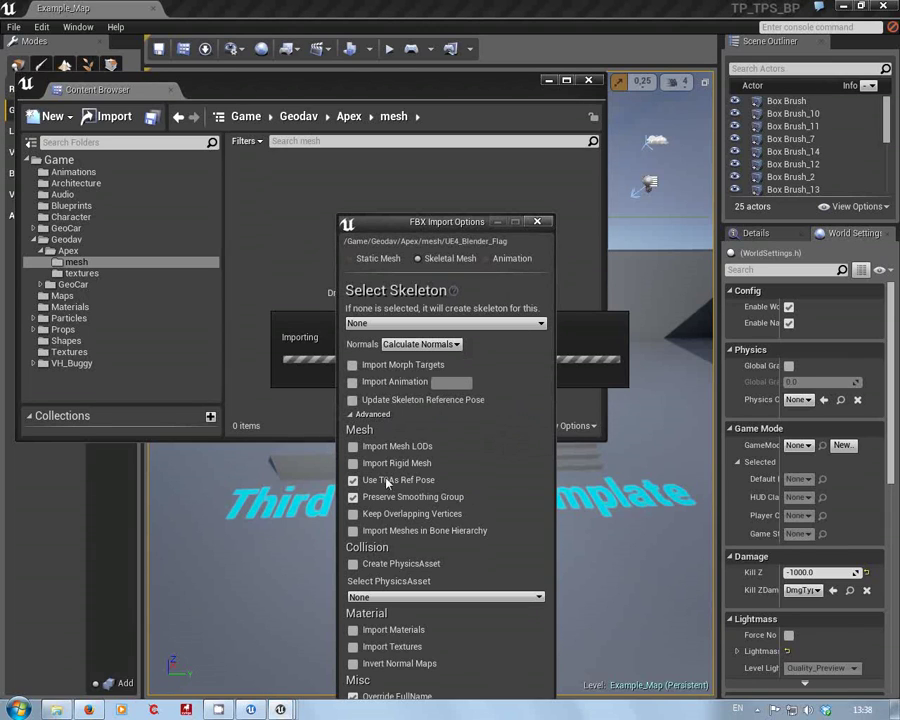
left_click_drag(458, 228, 450, 123)
left_click(420, 620)
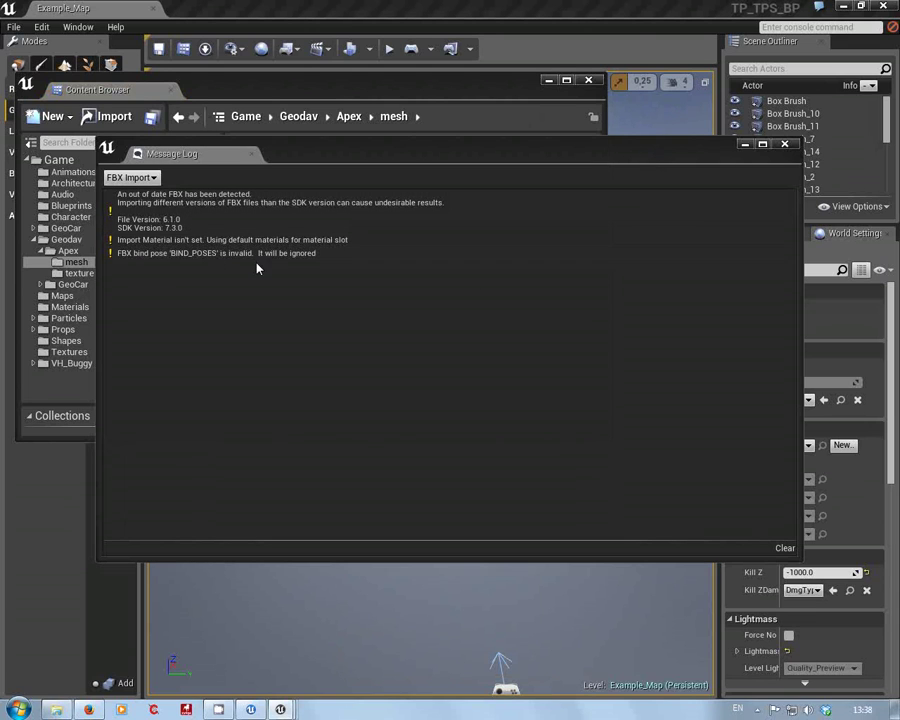
left_click(784, 144)
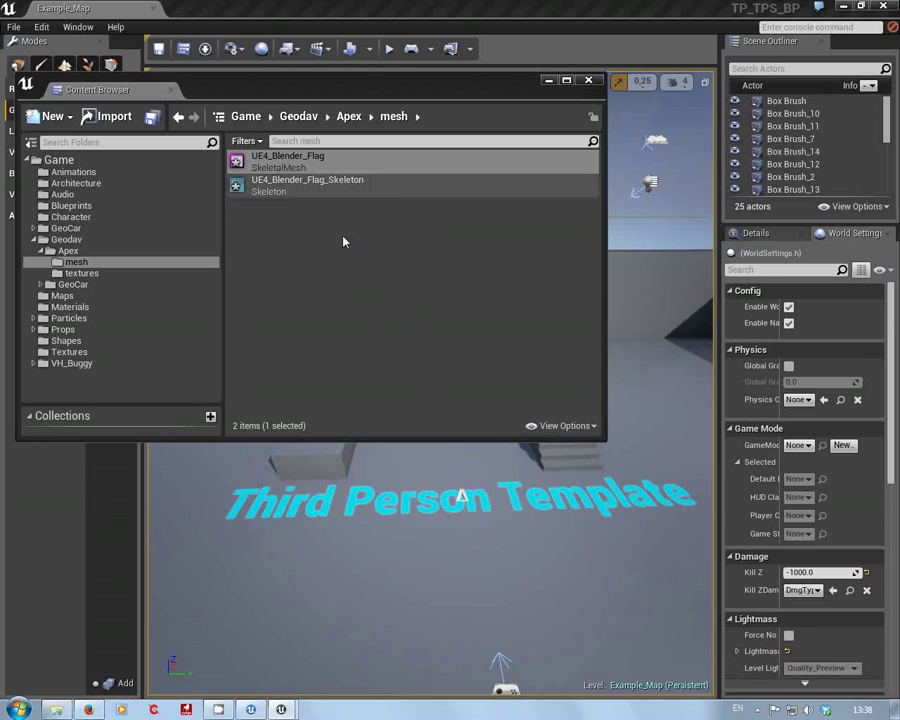
Step: Save all the newly imported flag assets
right_click(277, 249)
left_click(189, 157)
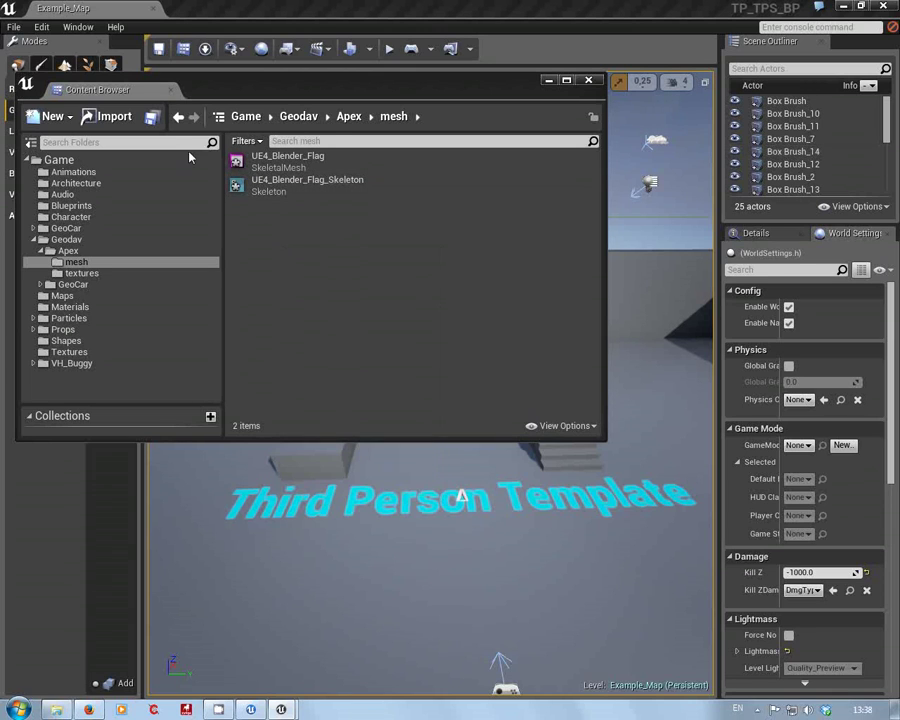
left_click(151, 116)
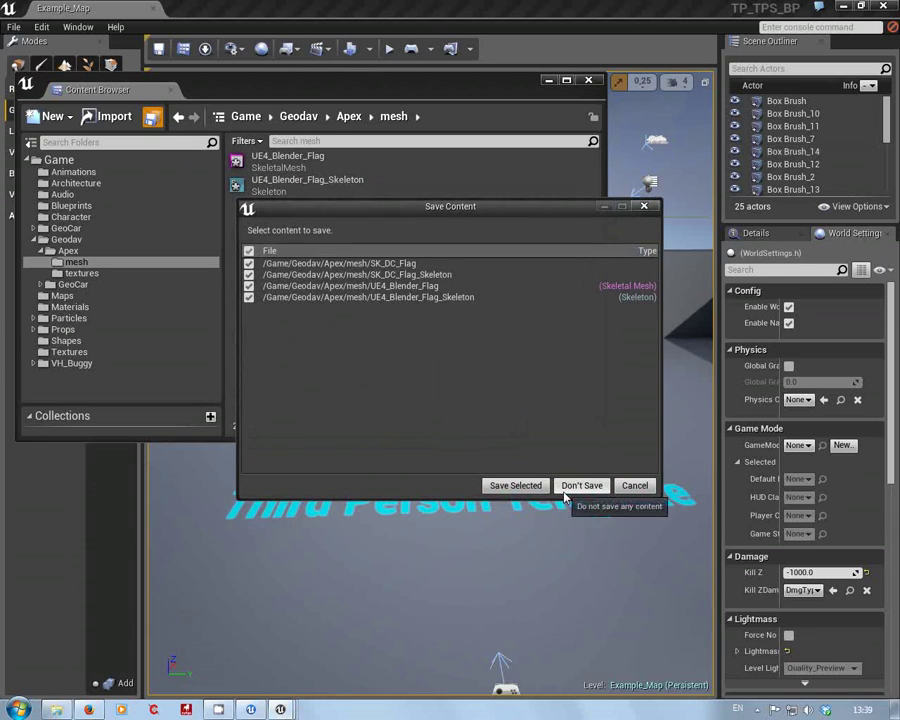
left_click(515, 485)
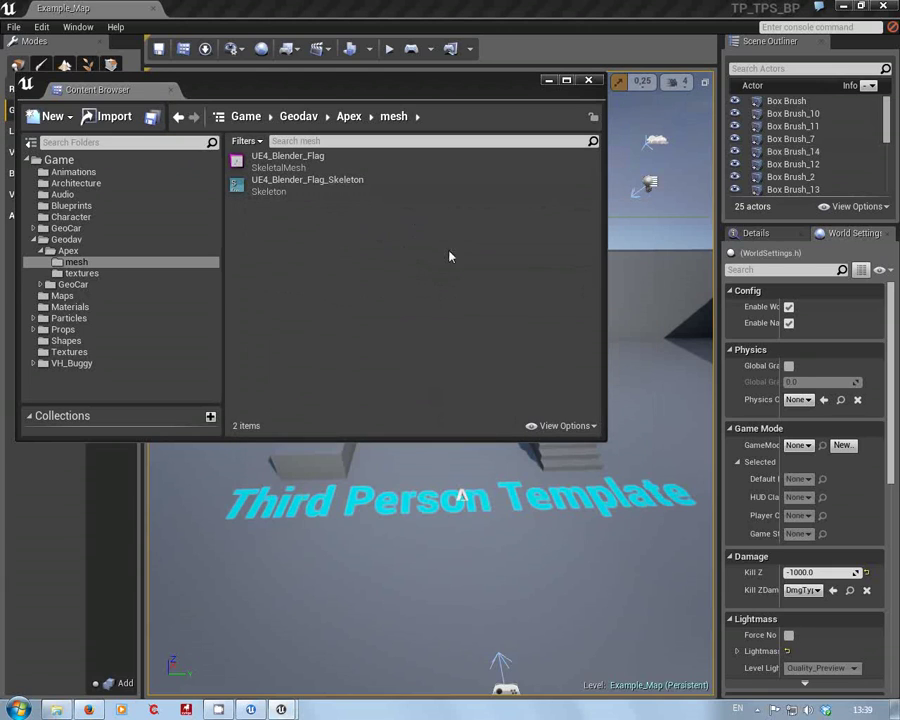
Step: Browse the textures folder and select T_DC_Flag_D01_Mat and the uvwlayout texture
left_click(90, 276)
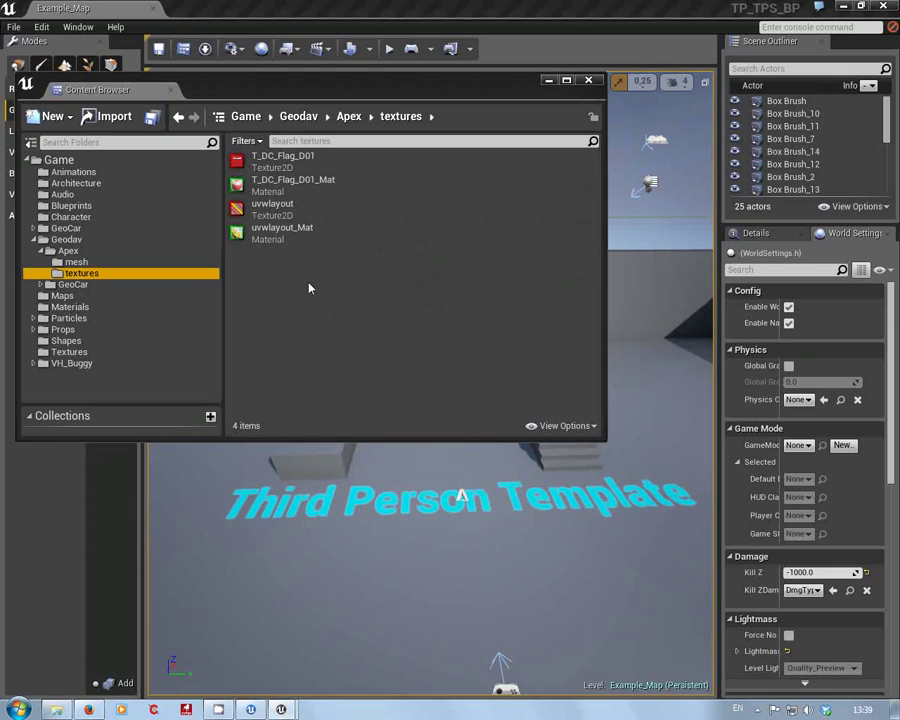
left_click(288, 182)
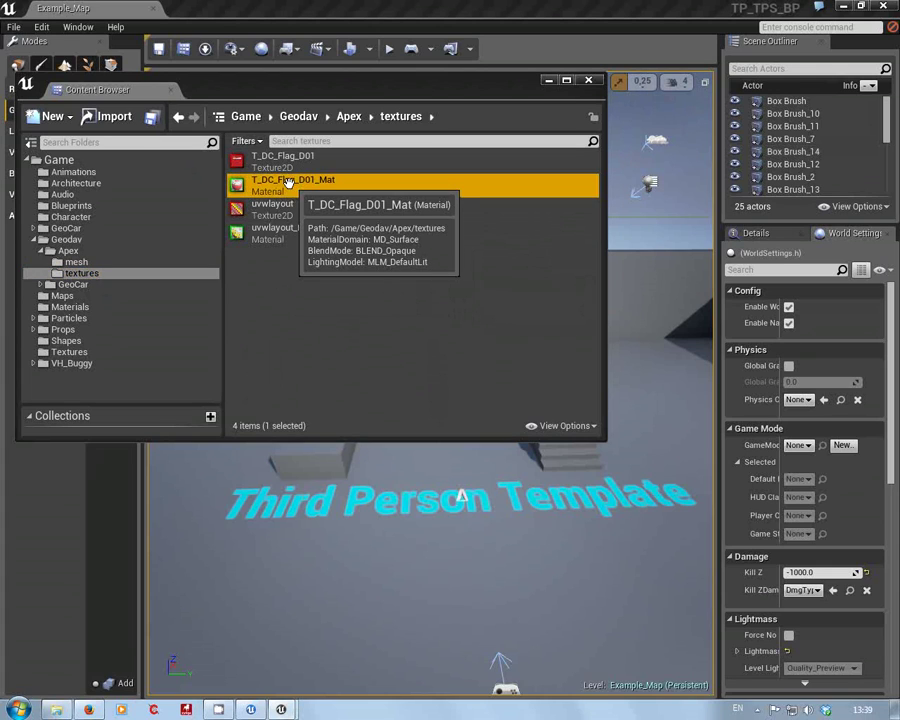
left_click(288, 182)
left_click(311, 209)
left_click(238, 187)
double_click(238, 187)
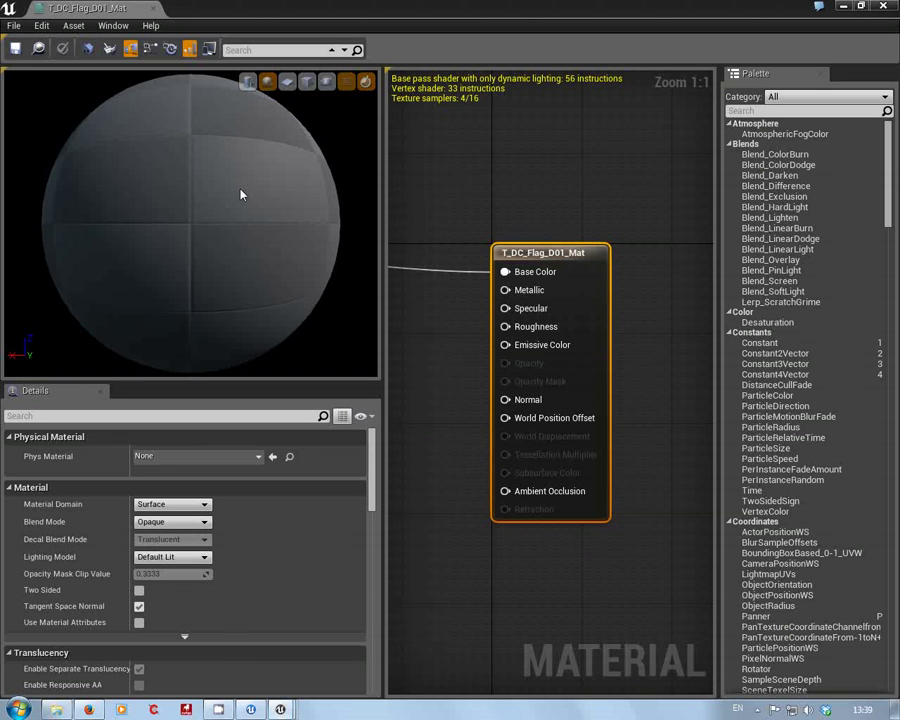
right_click_drag(436, 359, 497, 285)
scroll(515, 335, "down", 5)
left_click_drag(372, 457, 391, 574)
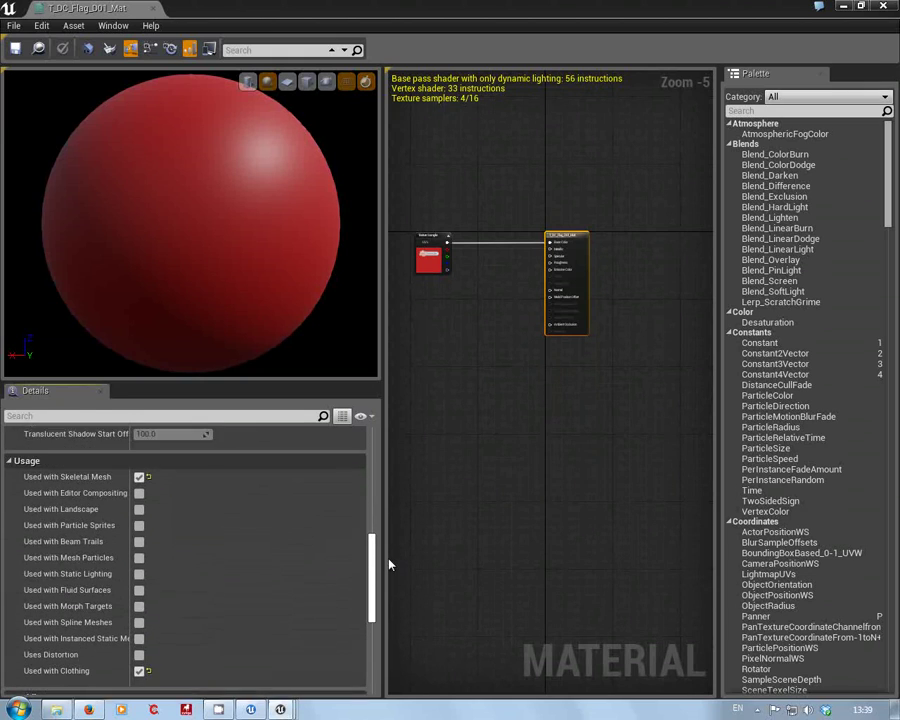
scroll(200, 540, "down", 1)
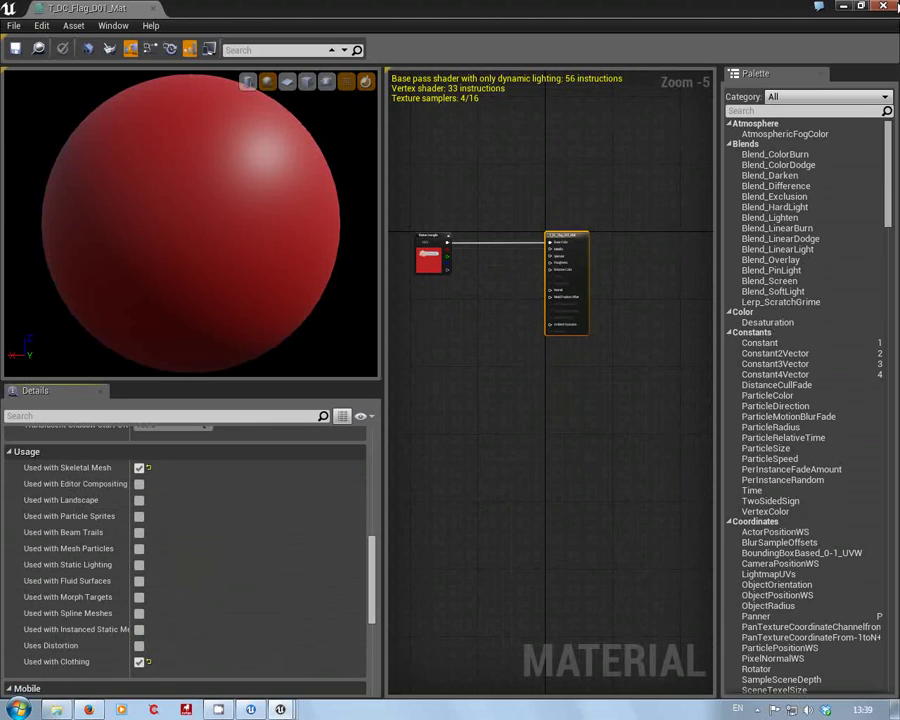
left_click(883, 7)
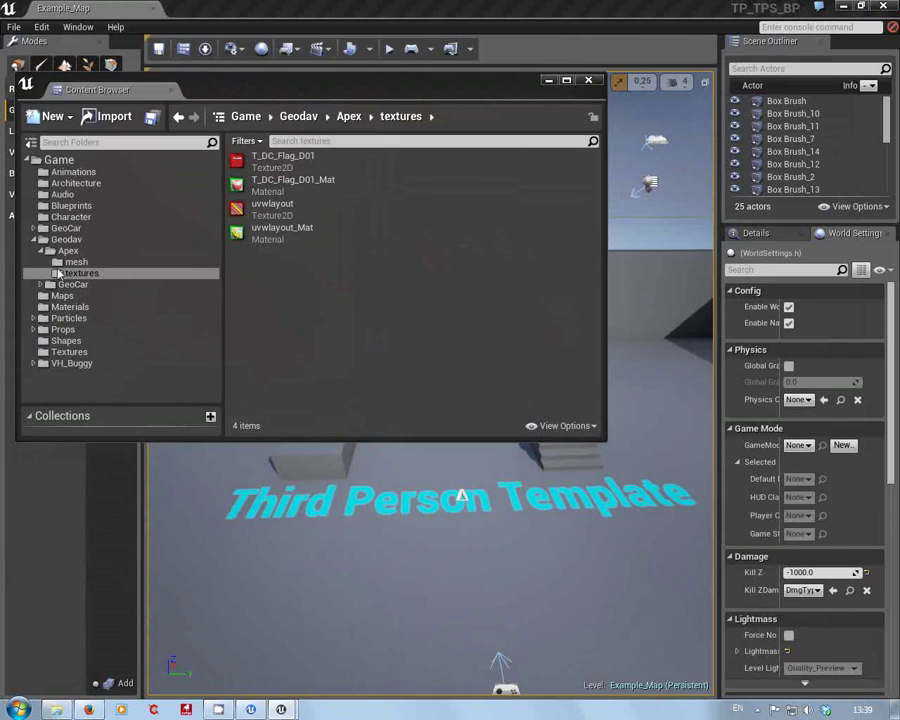
Step: Open UE4_Blender_Flag from the mesh folder in Persona and orbit around the flag
left_click(76, 263)
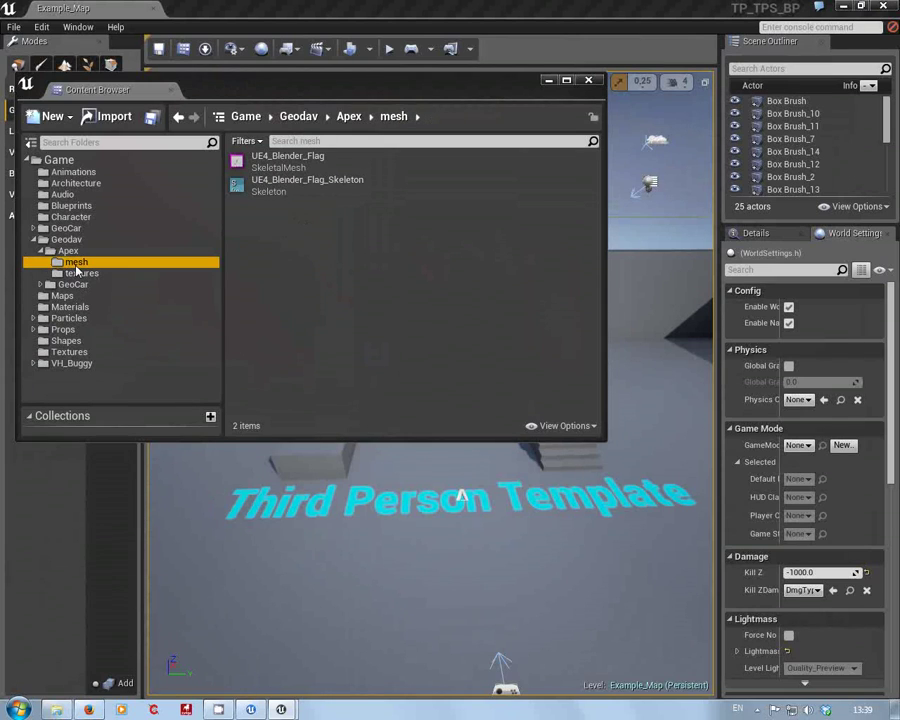
left_click(288, 160)
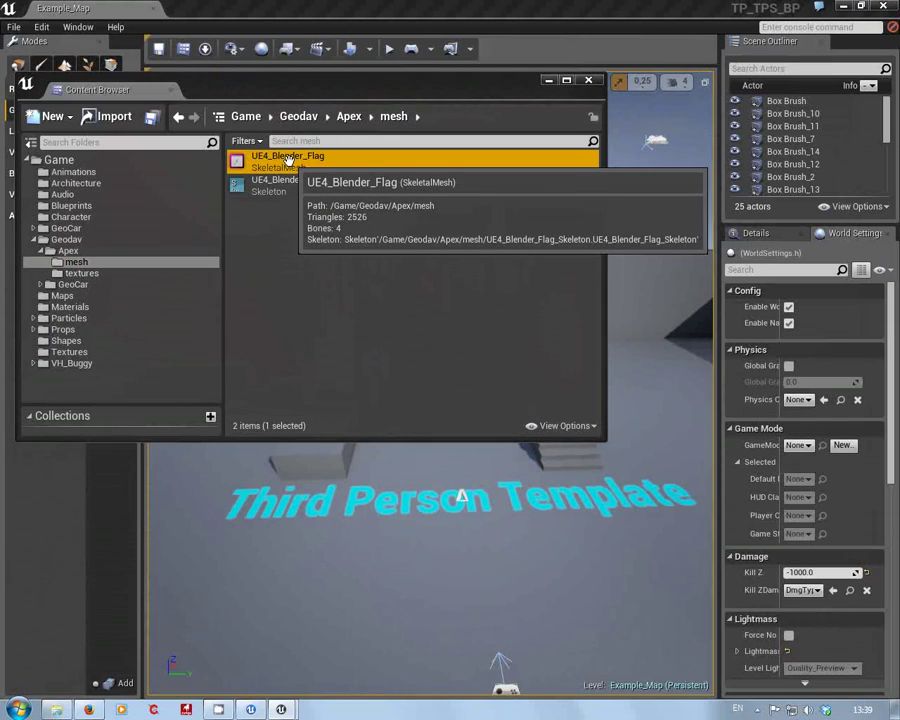
double_click(236, 164)
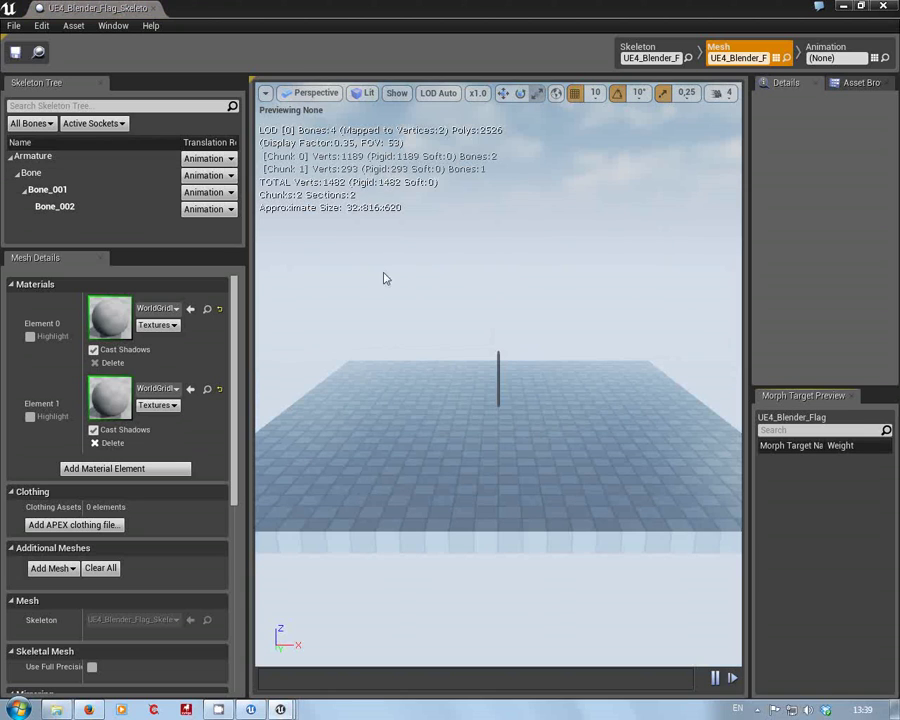
left_click_drag(498, 420, 362, 462)
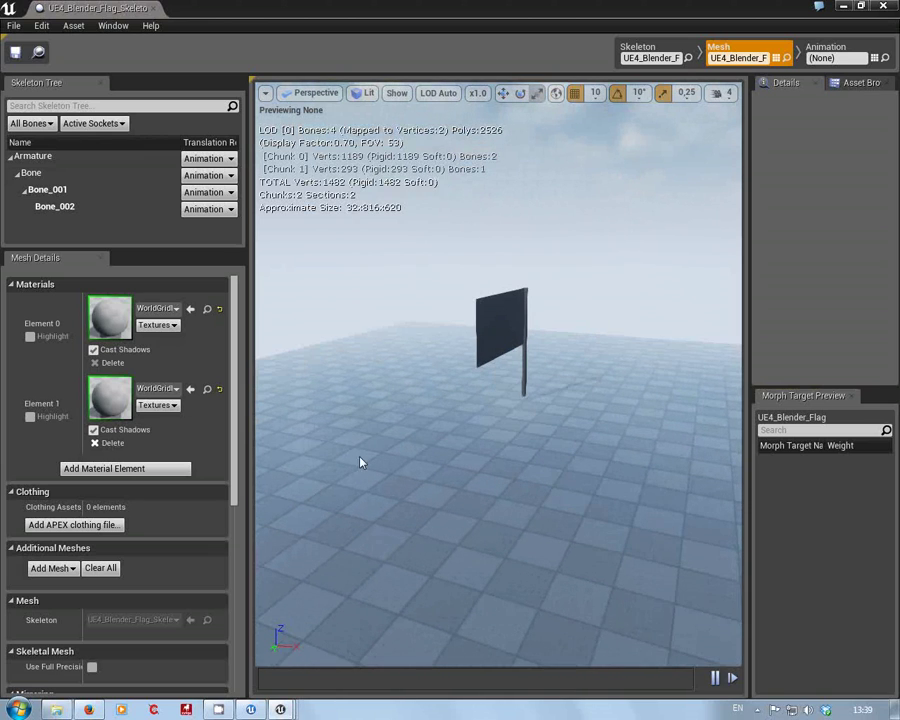
Step: Assign T_DC_Flag_D01_Mat from the textures folder to the flag's Element 0
left_click(861, 9)
left_click_drag(412, 79, 401, 174)
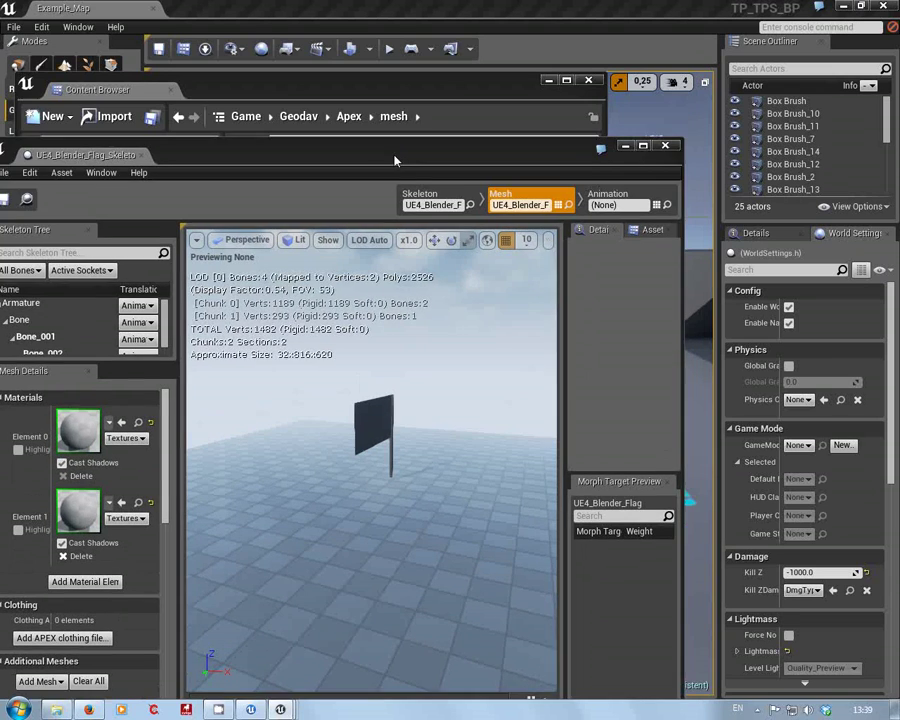
left_click_drag(419, 89, 660, 36)
left_click(318, 217)
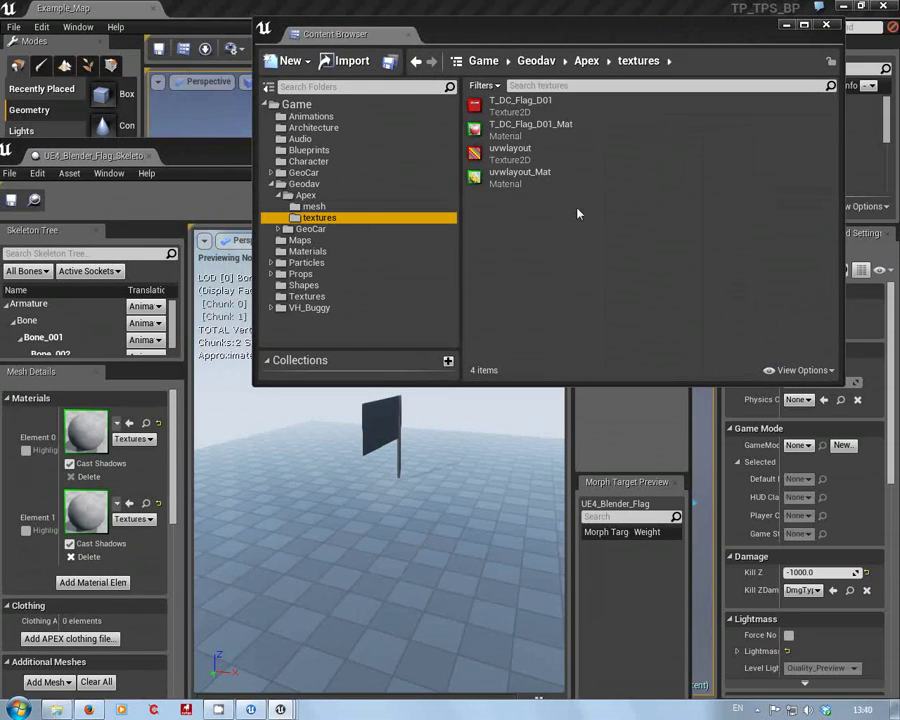
left_click(535, 104)
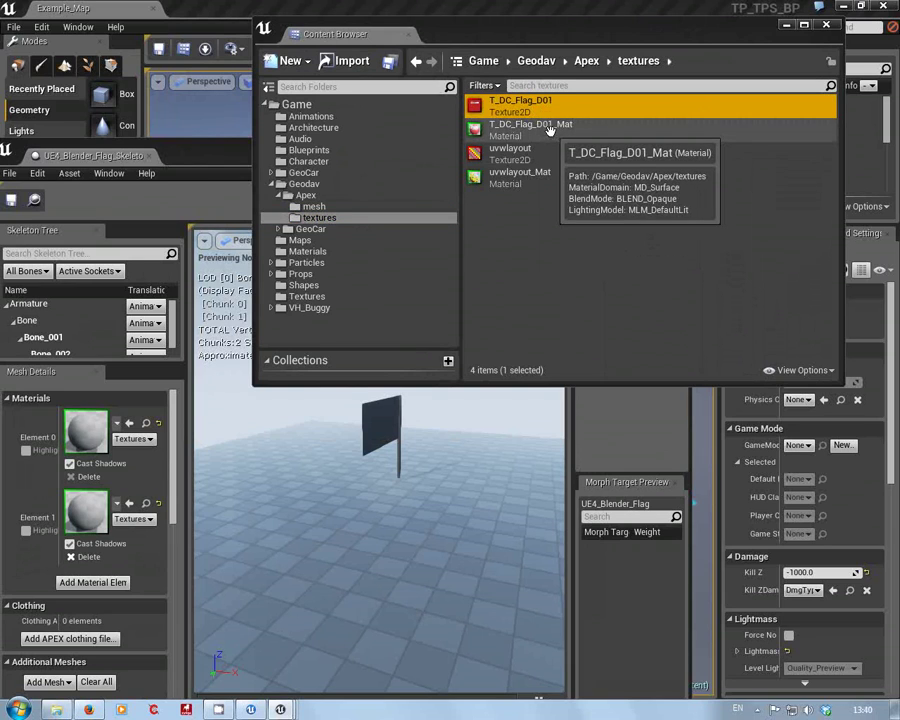
left_click(553, 136)
left_click(129, 423)
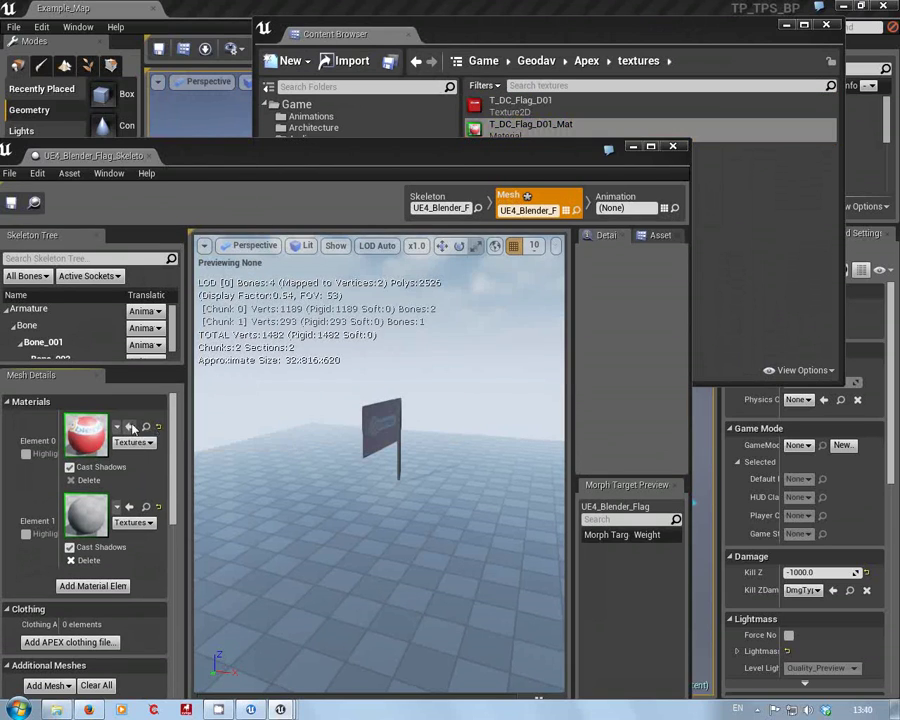
Step: Assign uvwlayout_Mat to Element 1 for the pole, then maximize Persona and orbit closer
left_click(688, 78)
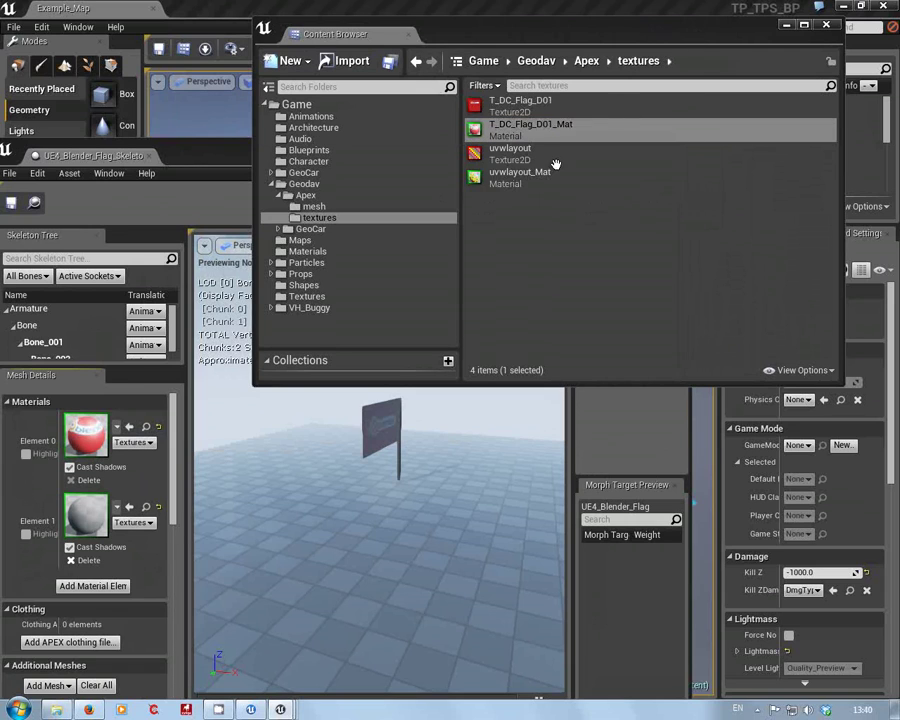
left_click(526, 176)
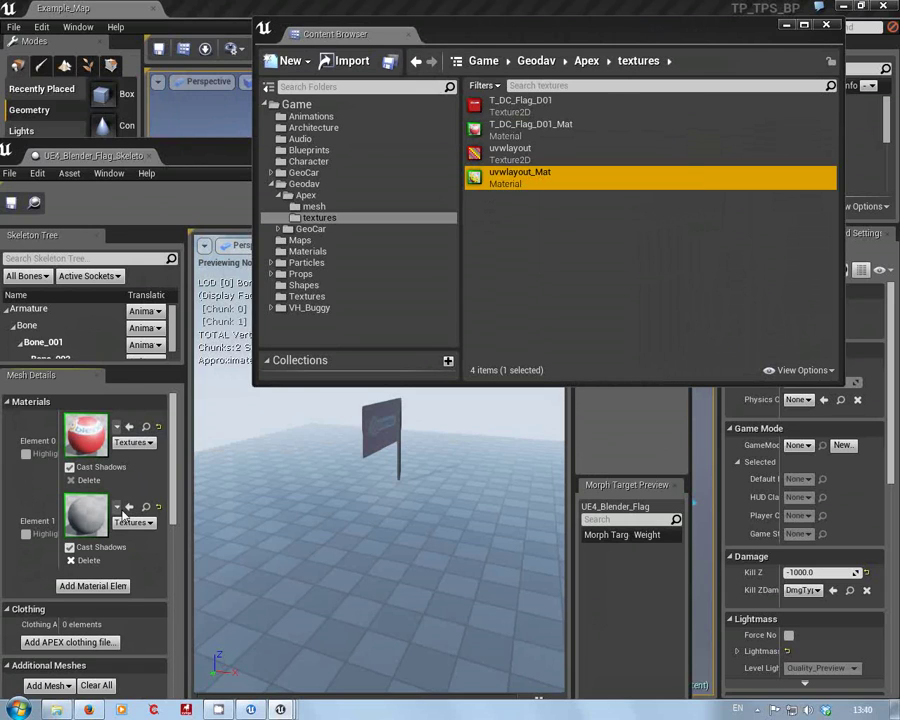
left_click(128, 507)
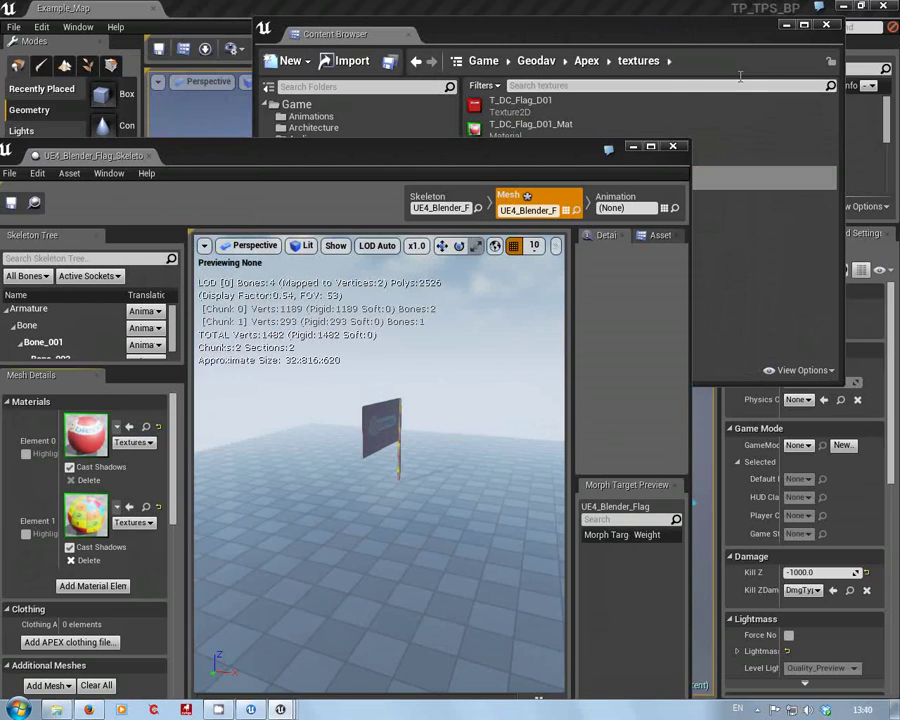
left_click(650, 146)
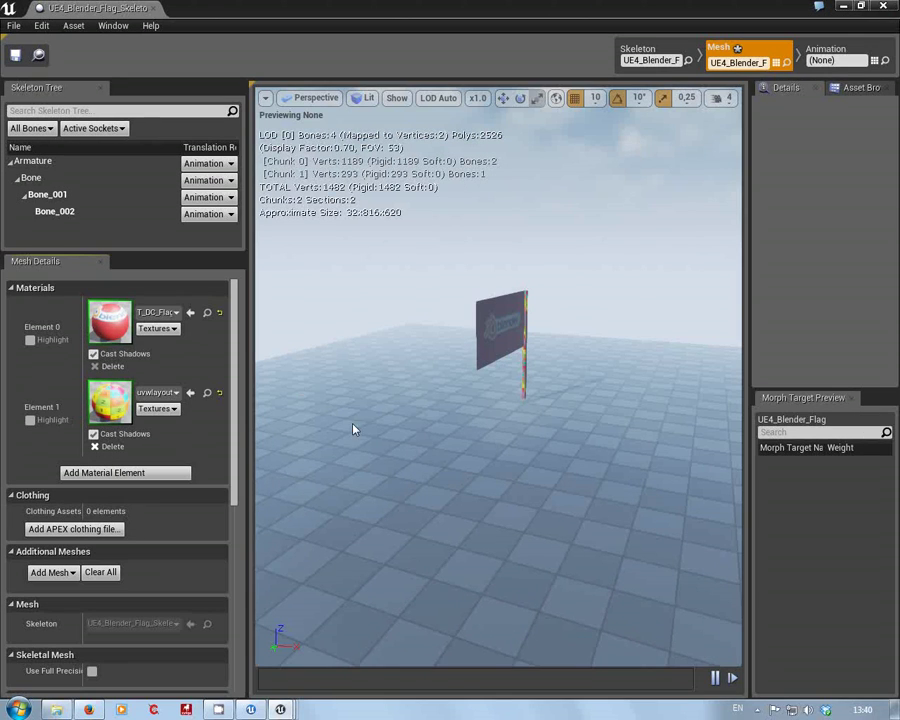
left_click_drag(500, 400, 440, 370)
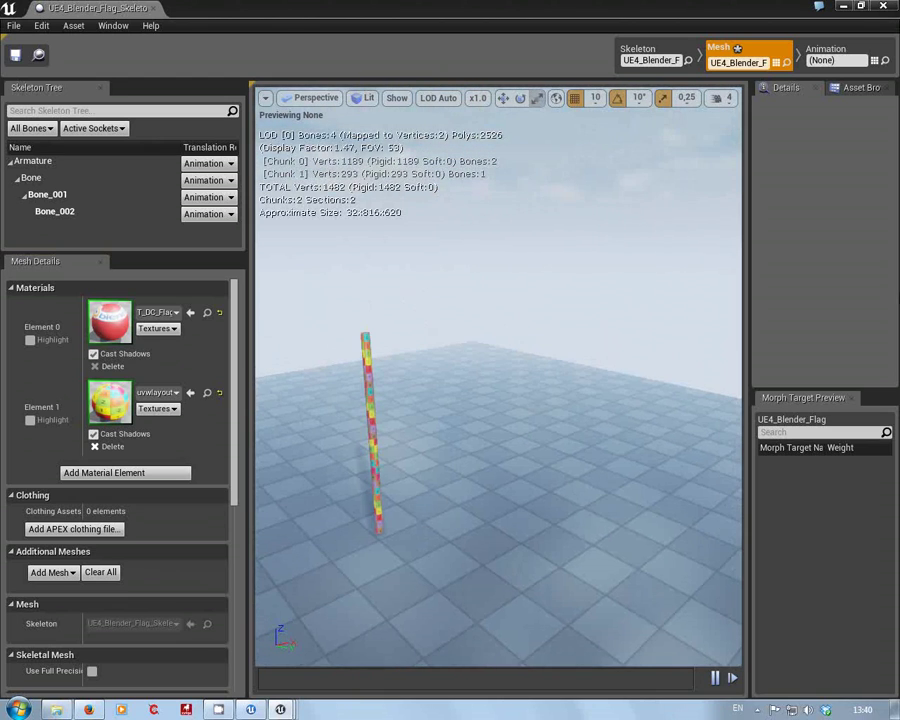
Step: Make T_DC_Flag_D01_Mat Two Sided and apply the change to the material
left_click(845, 8)
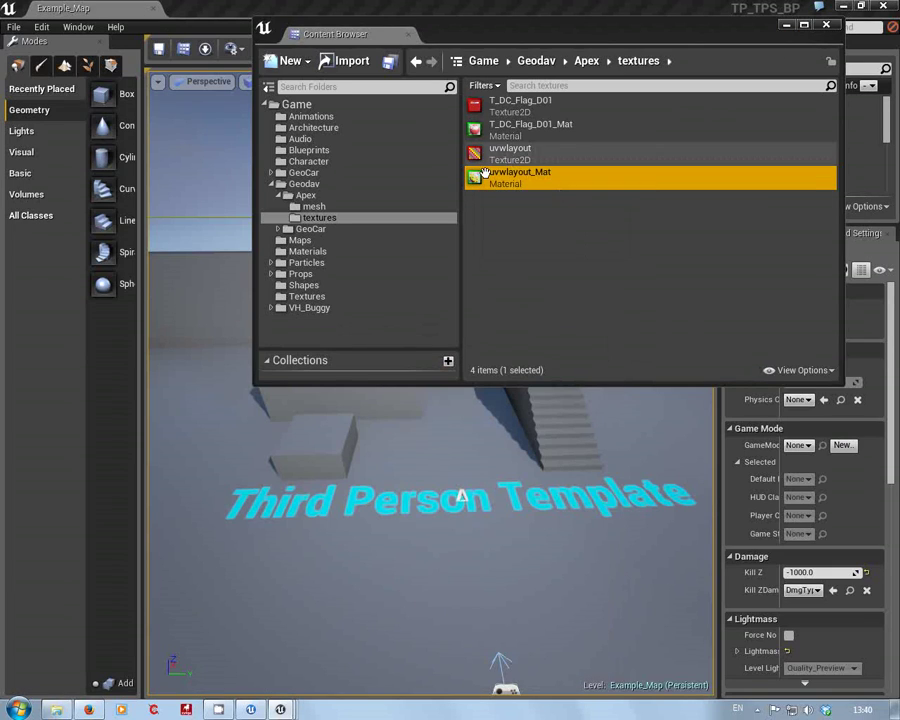
left_click(500, 130)
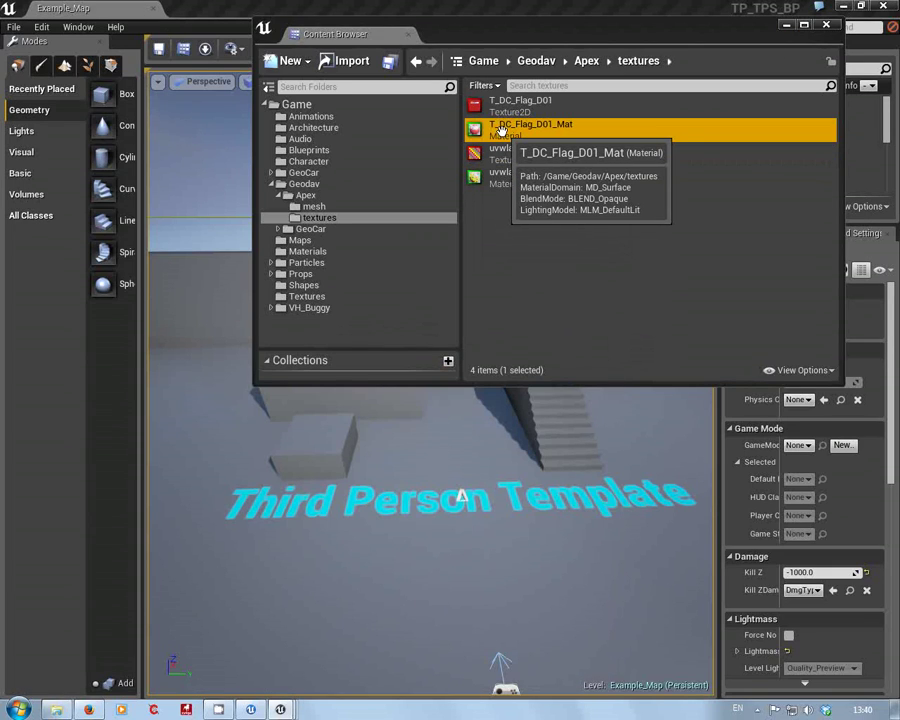
double_click(501, 130)
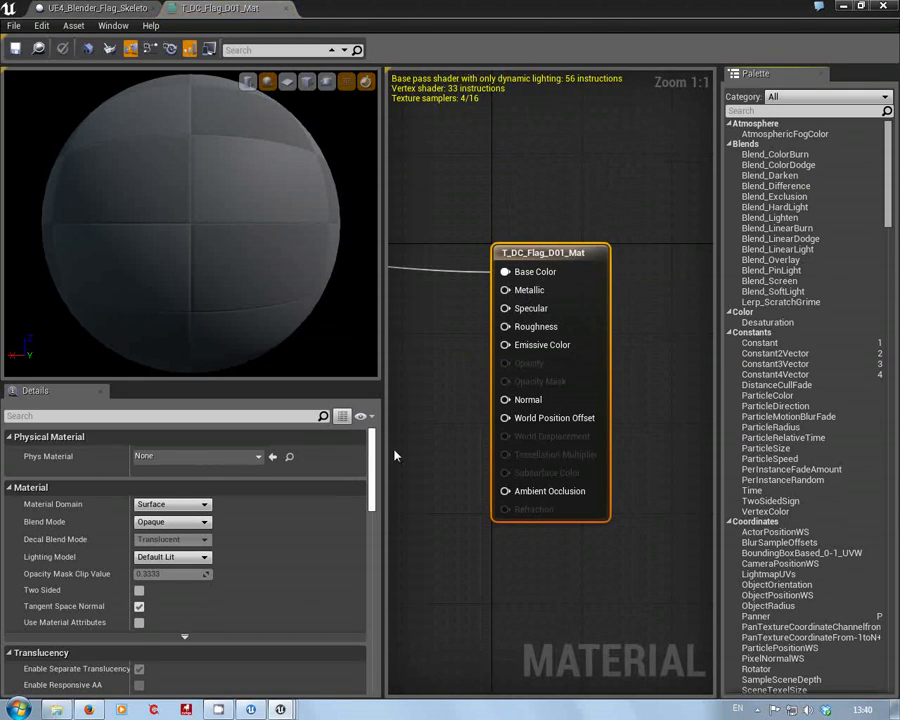
left_click(139, 591)
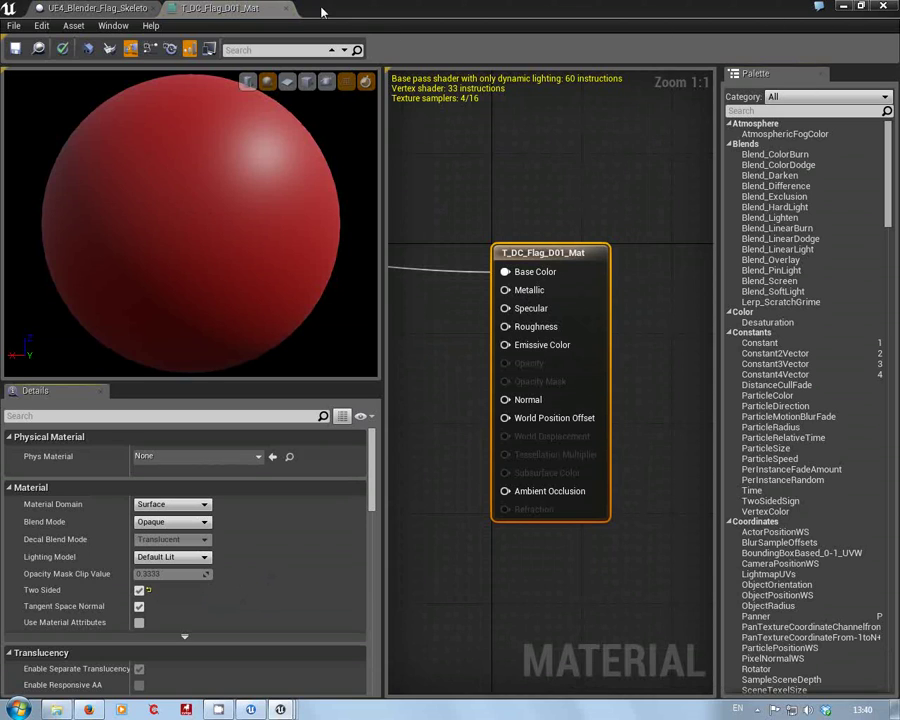
left_click(287, 9)
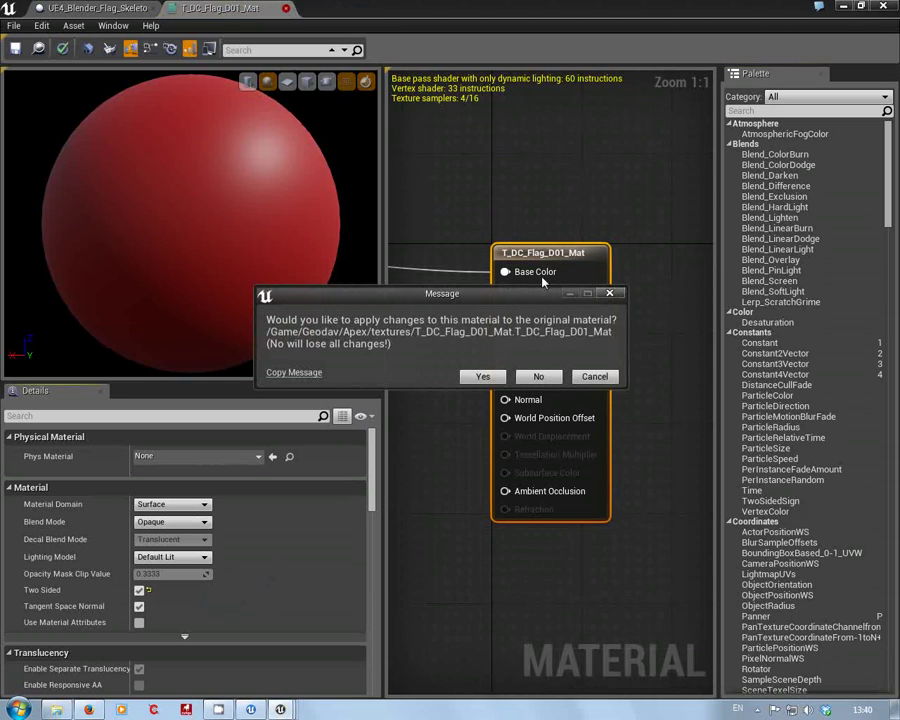
left_click(483, 377)
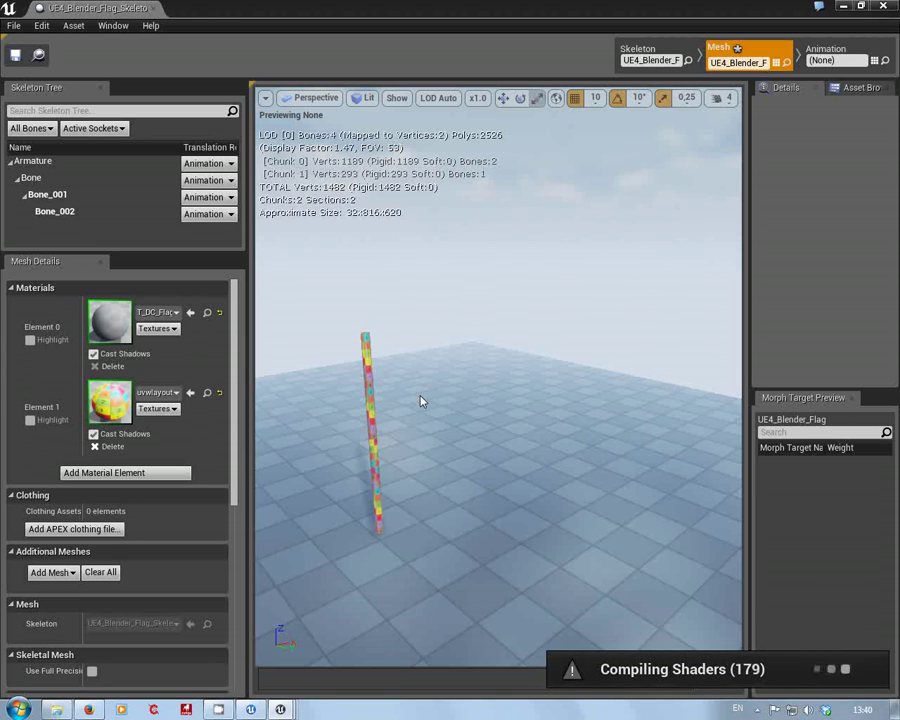
Step: Orbit to check the flag's back side, then shrink Persona and move it below the Content Browser
mouse_move(420, 401)
left_mouse_down()
mouse_move(418, 424)
mouse_move(398, 423)
mouse_move(411, 417)
left_mouse_up()
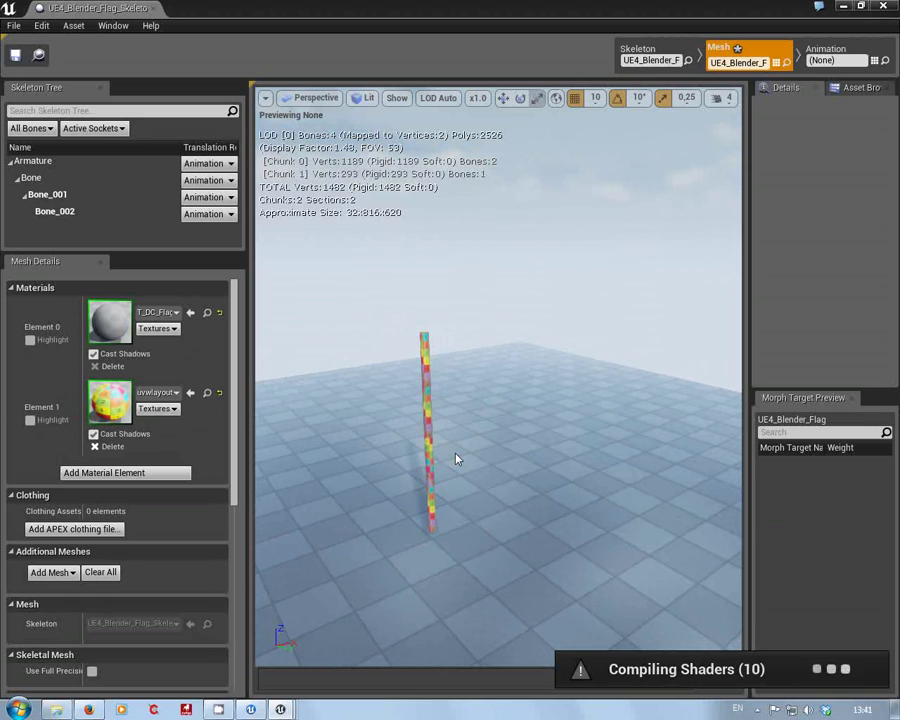
mouse_move(536, 535)
left_mouse_down()
mouse_move(656, 535)
mouse_move(545, 535)
left_mouse_up()
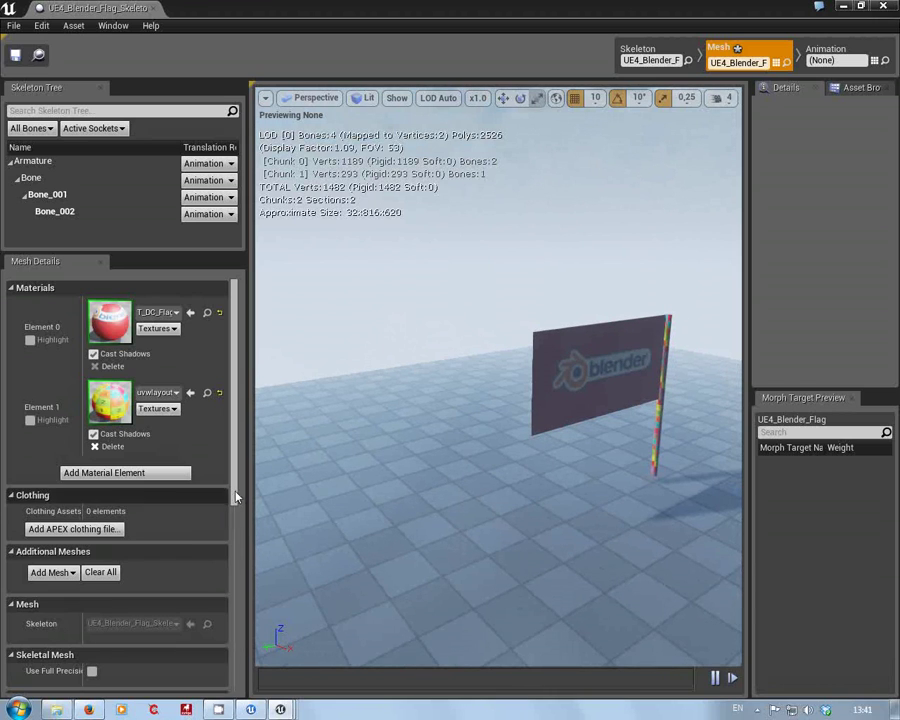
scroll(237, 494, "down", 5)
scroll(237, 528, "up", 5)
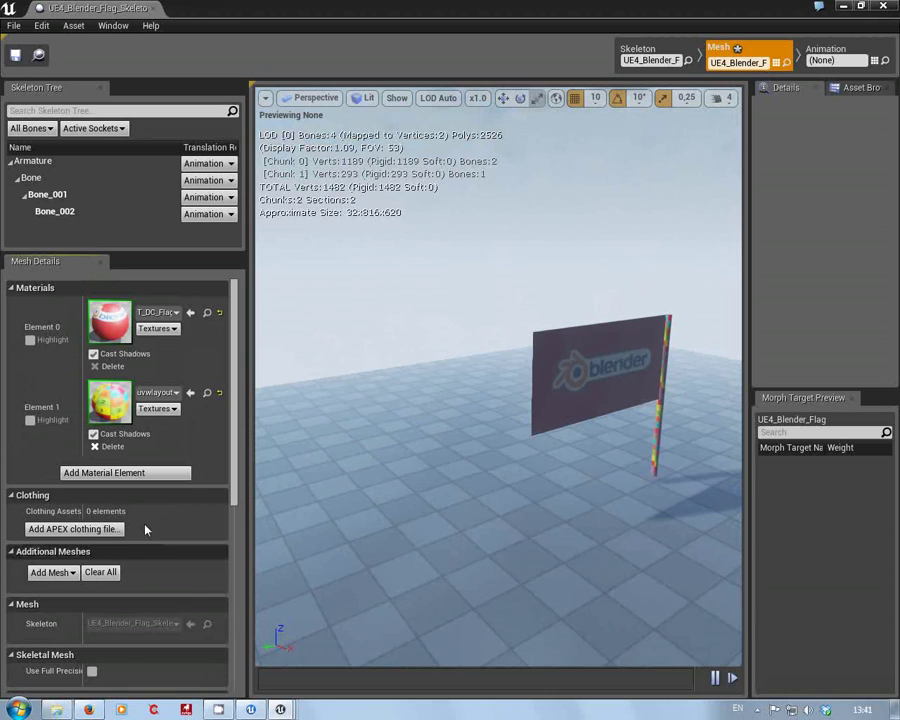
double_click(765, 28)
left_click_drag(725, 17, 620, 421)
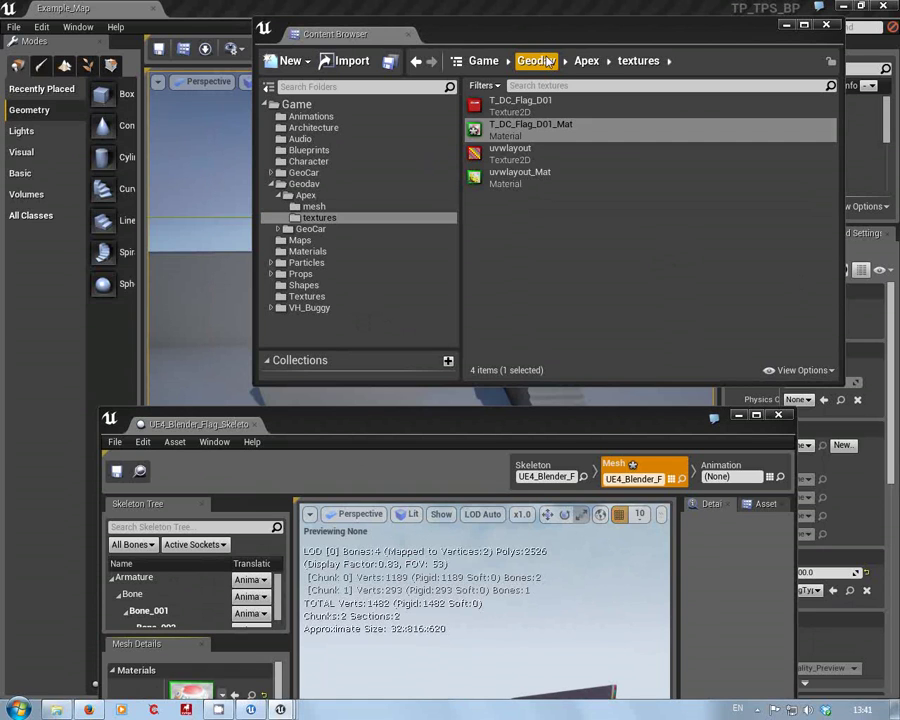
Step: Add UE4_Blender_Flag.apx as the mesh's APEX clothing file and expand its Clothing Assets entry
left_click_drag(469, 430, 441, 68)
left_click(147, 548)
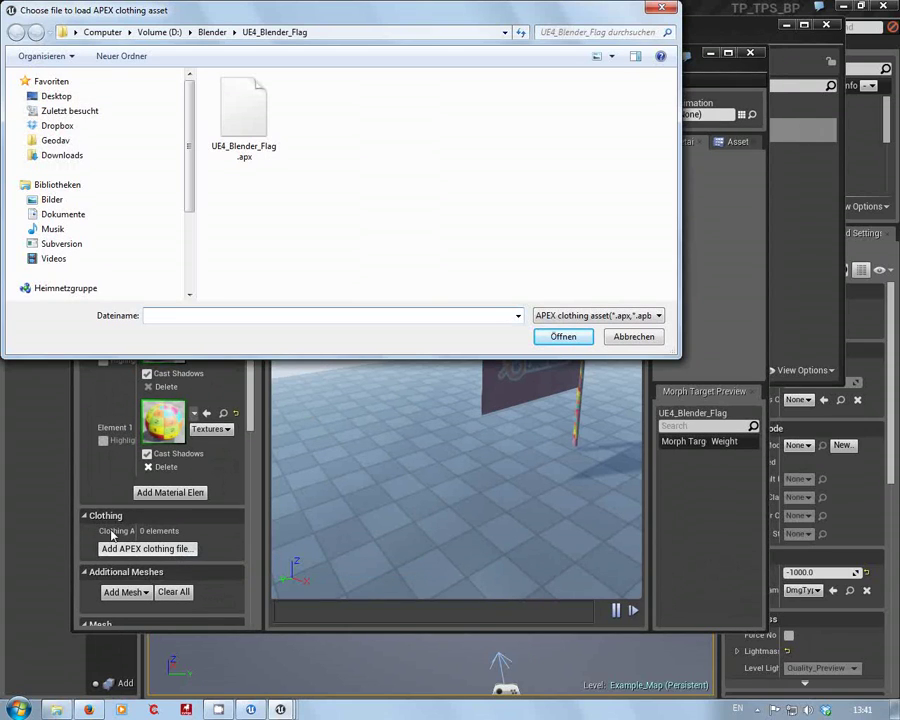
left_click(248, 118)
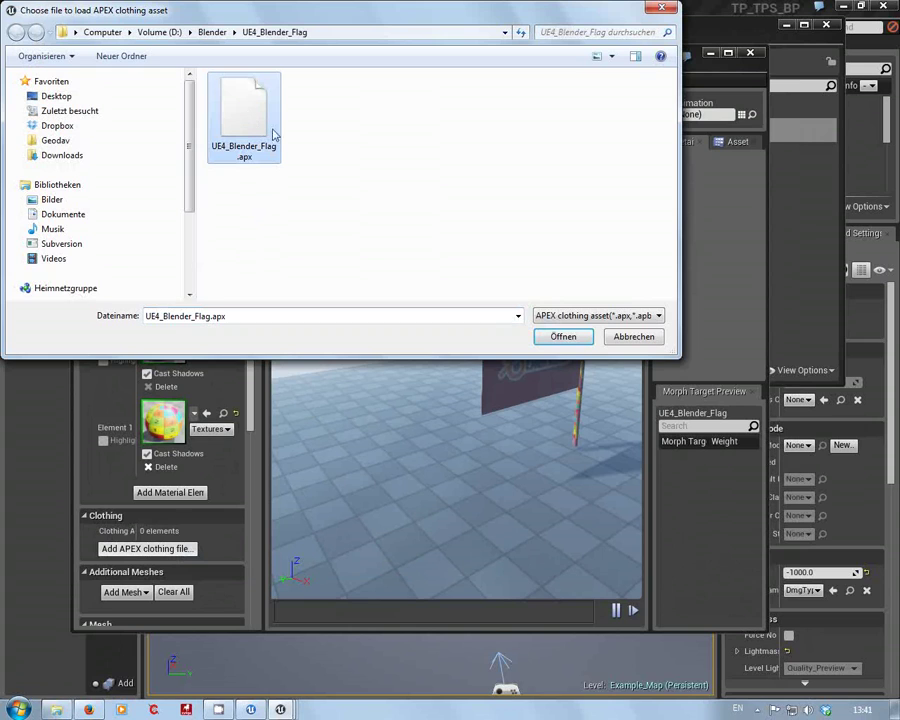
left_click(565, 342)
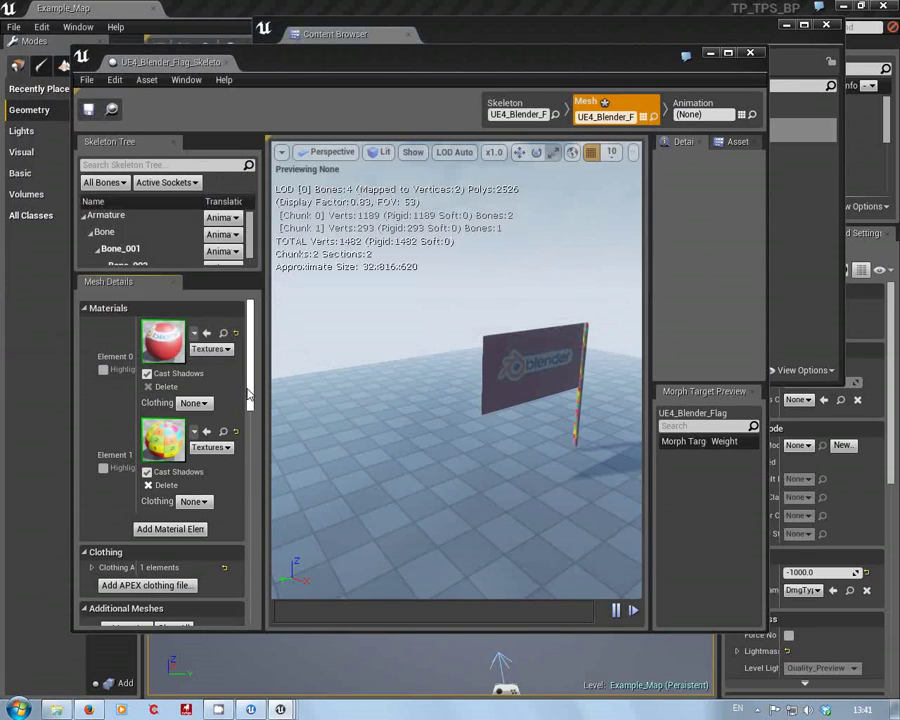
left_click(92, 568)
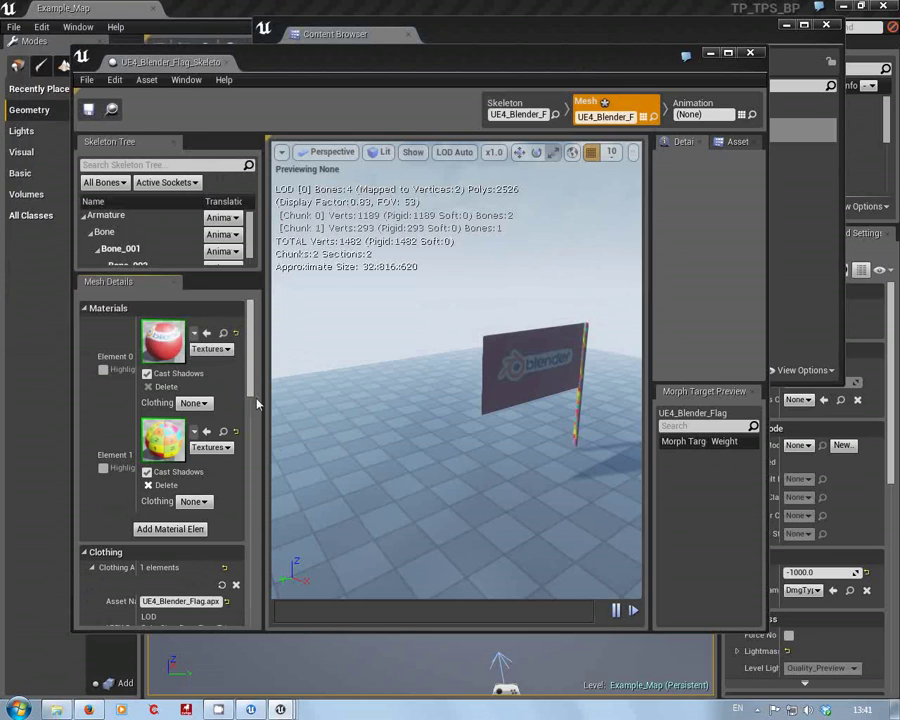
scroll(250, 410, "down", 3)
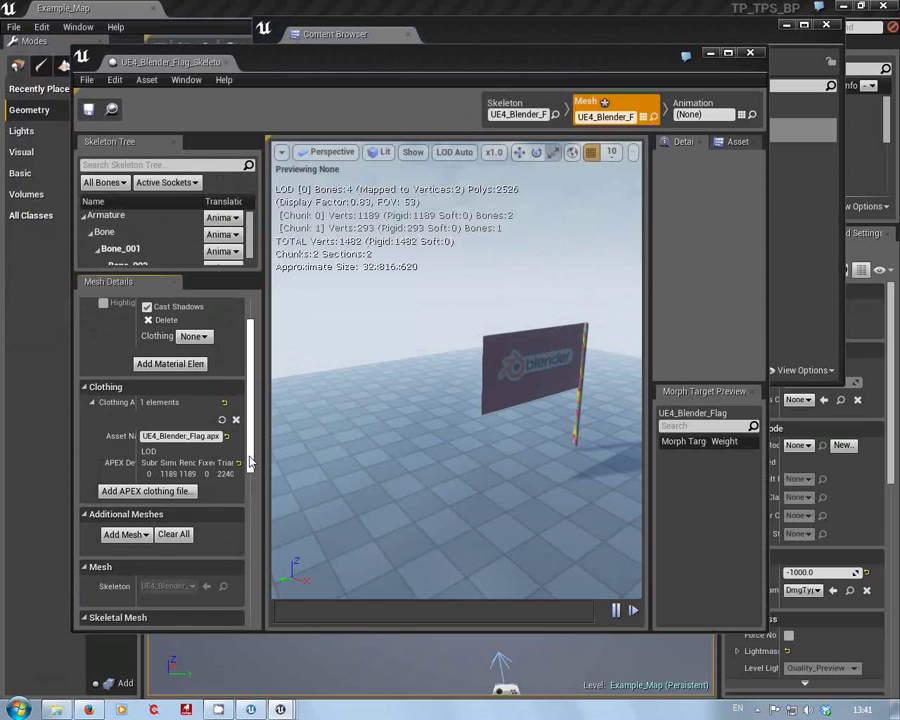
scroll(255, 432, "up", 3)
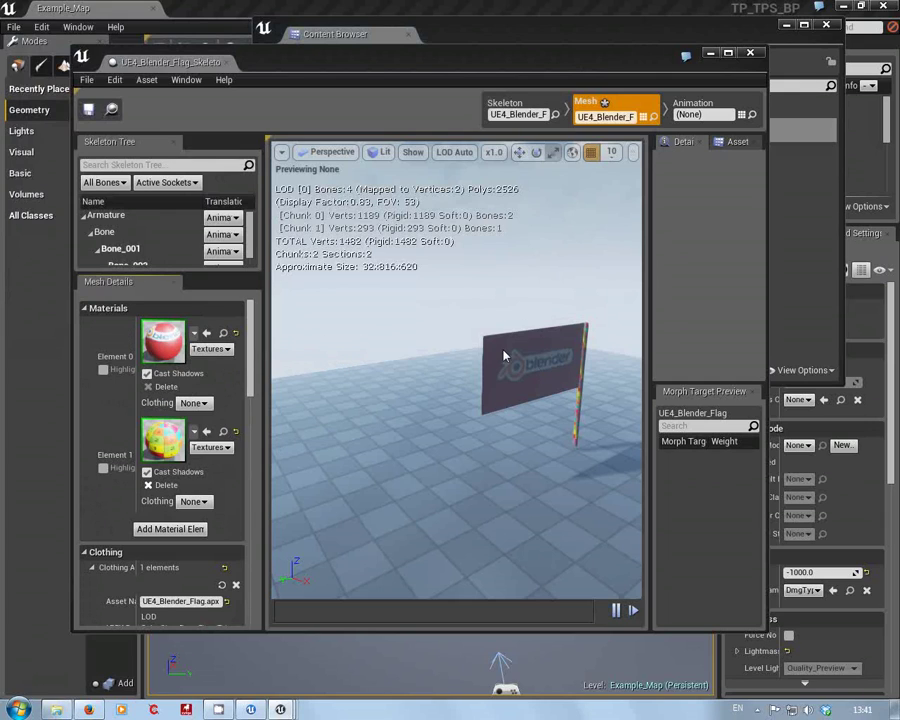
Step: Set Element 0's clothing to UE4_Blender_Flag.apx, accept the tangents warning, and view the drooping cloth
left_click(205, 404)
left_click(197, 428)
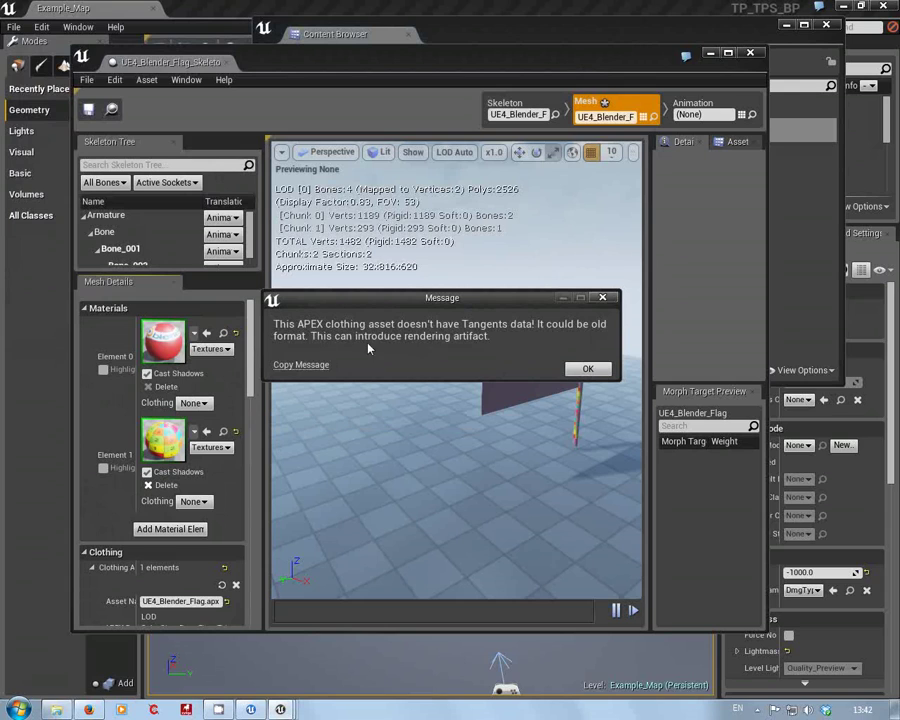
left_click(588, 369)
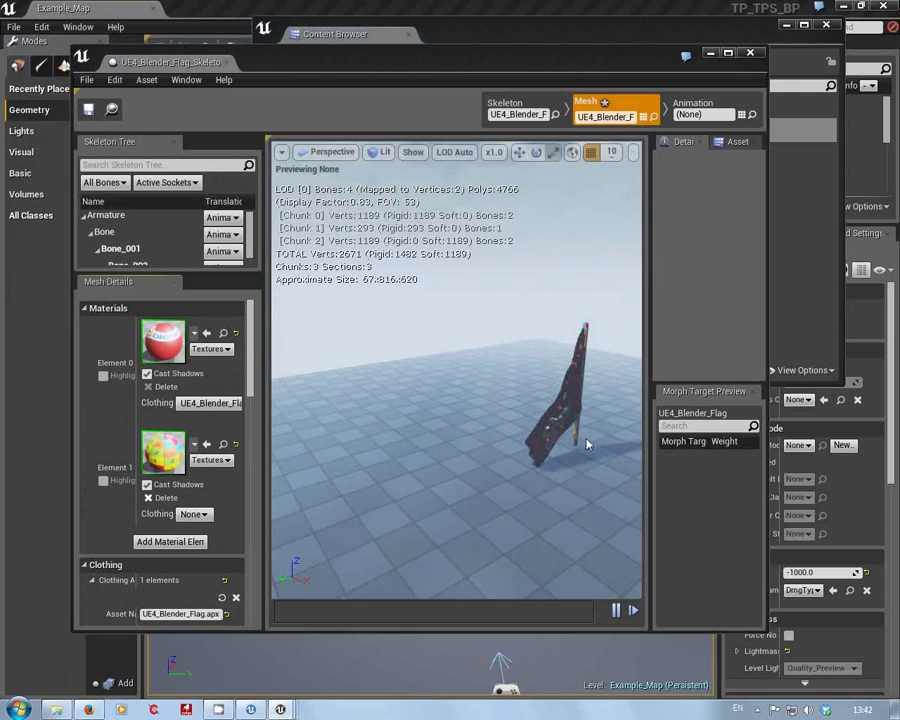
mouse_move(598, 446)
left_mouse_down()
mouse_move(652, 410)
mouse_move(666, 360)
mouse_move(601, 453)
left_mouse_up()
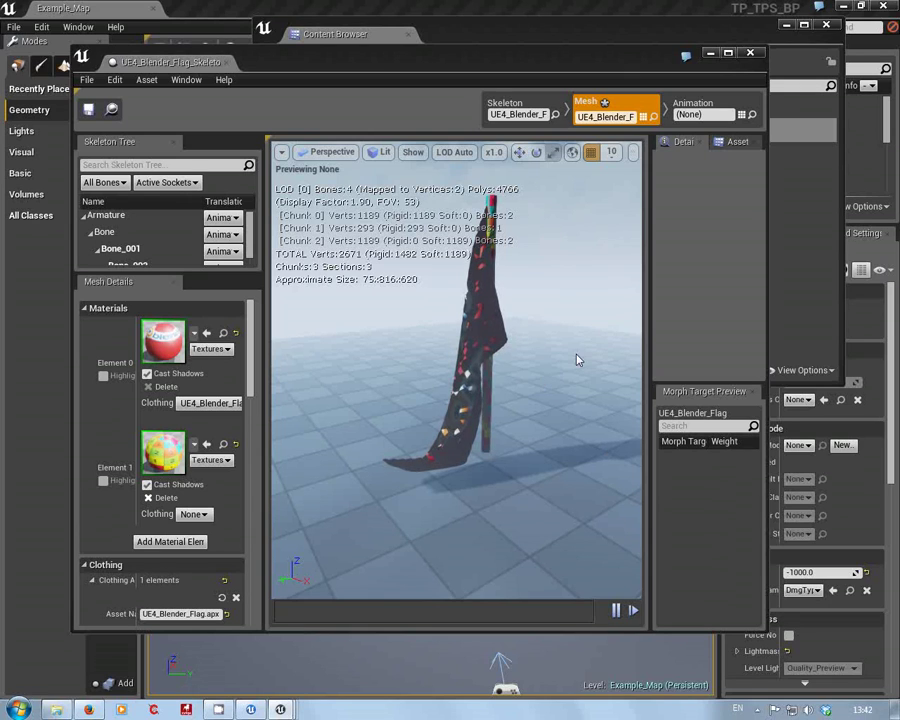
left_click_drag(555, 368, 575, 408)
left_click(413, 153)
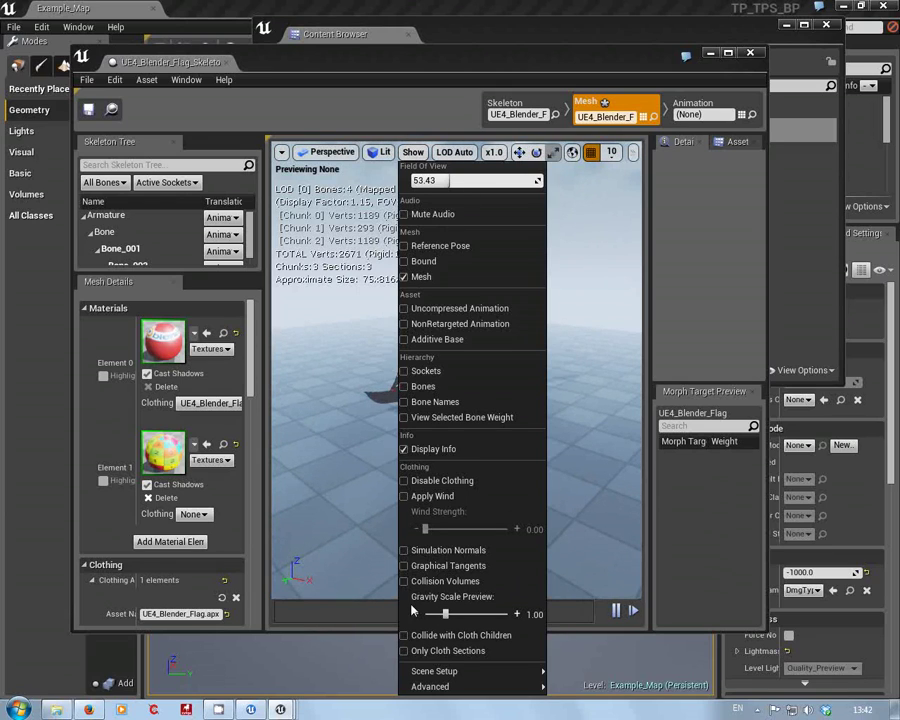
Step: Turn on preview Apply Wind and raise the Wind Strength
left_click(432, 496)
left_click_drag(425, 529, 490, 529)
left_click(342, 429)
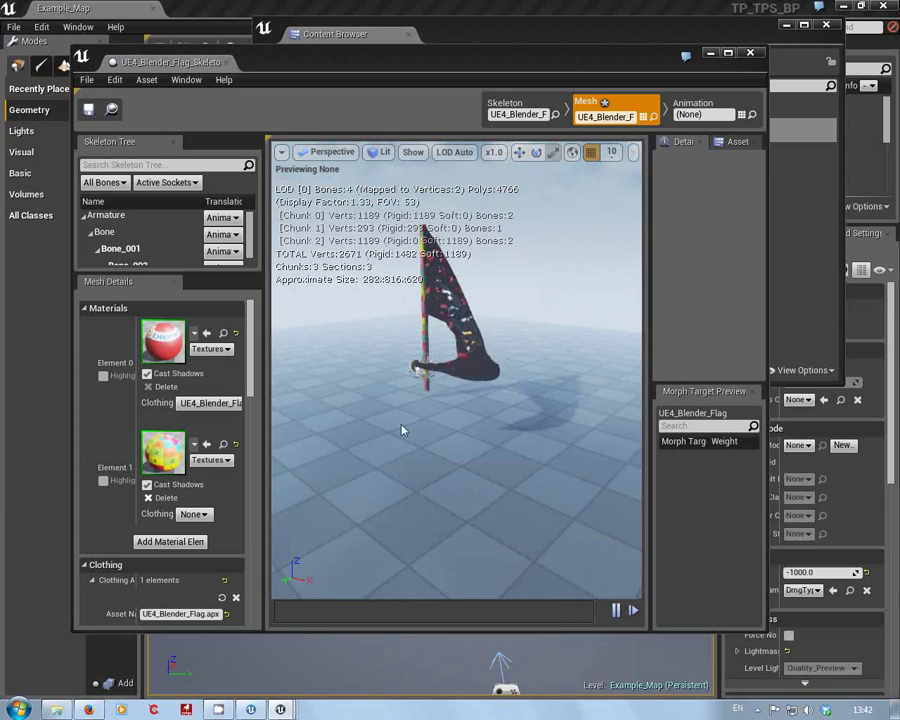
scroll(456, 380, "up", 4)
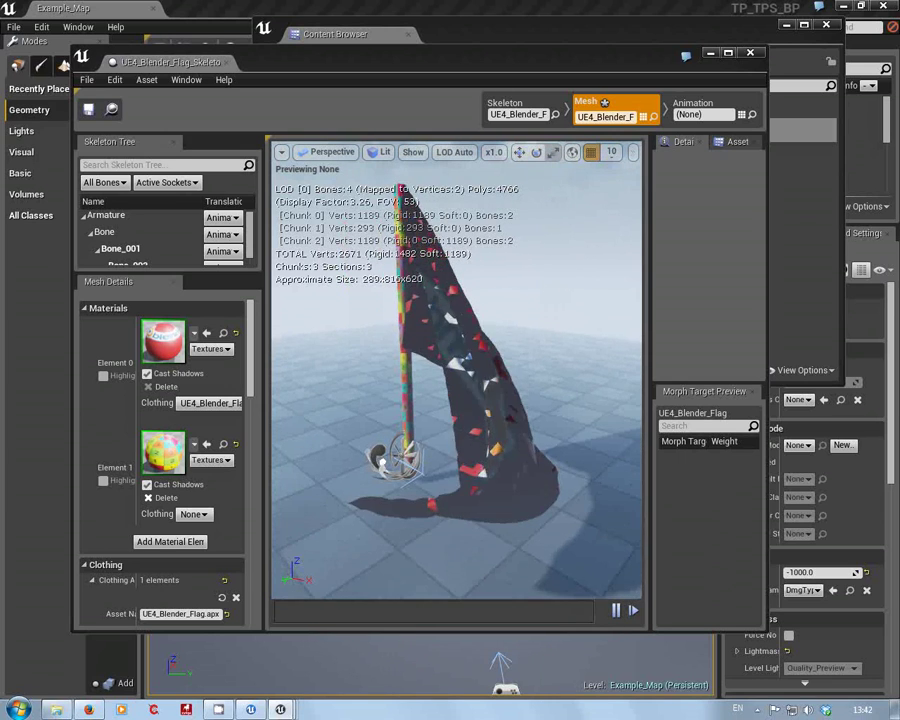
Step: Rotate the flag bone around its vertical axis and reframe the camera on the flag
key("e")
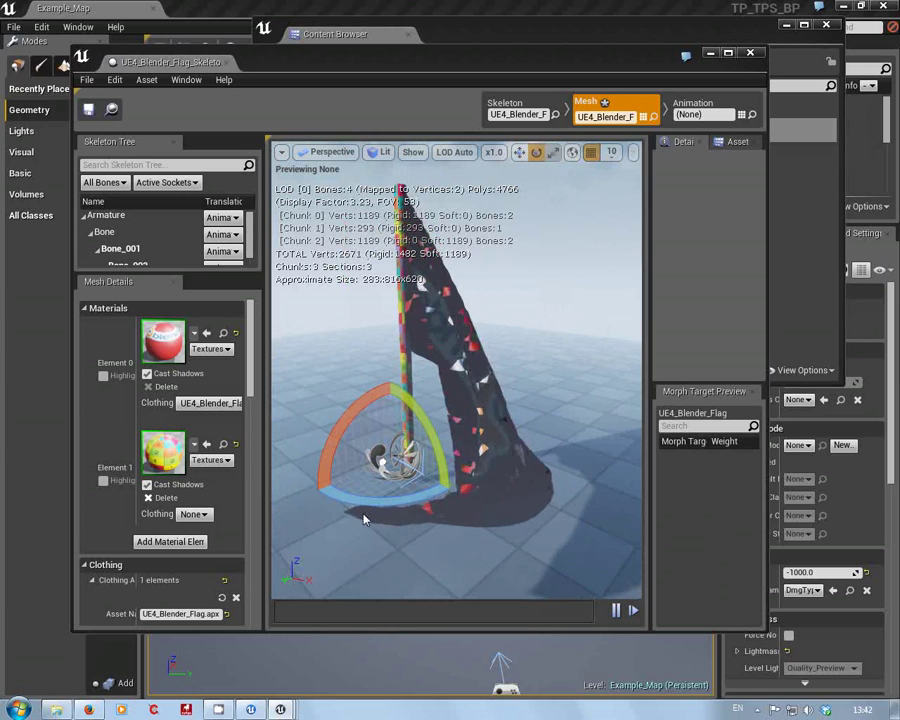
left_click_drag(390, 500, 505, 492)
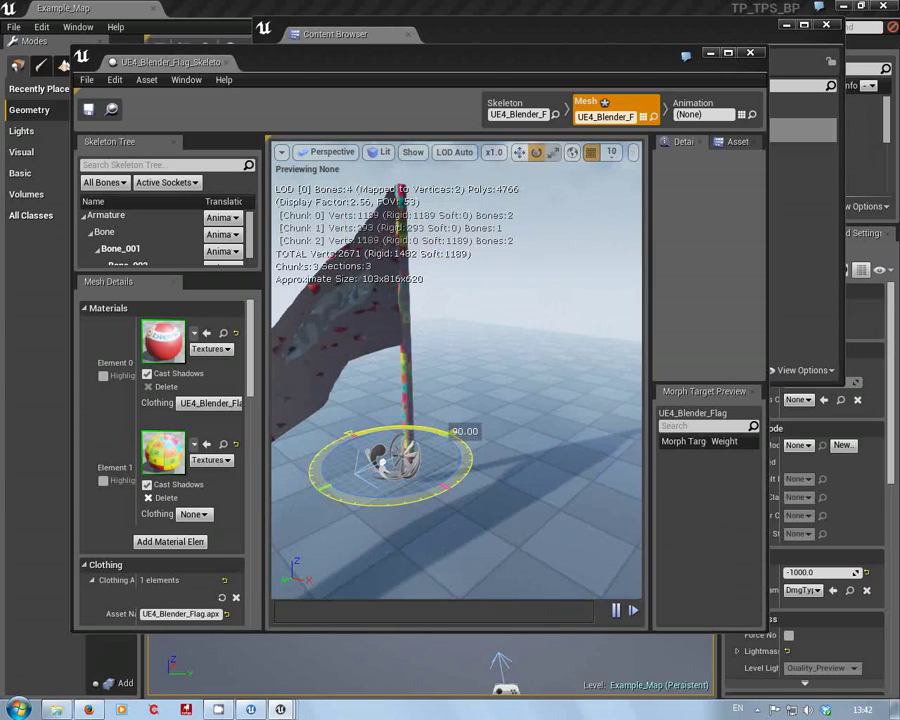
left_click_drag(465, 440, 378, 534)
right_click_drag(384, 560, 306, 636)
mouse_move(360, 233)
right_mouse_down()
mouse_move(358, 222)
mouse_move(360, 233)
right_mouse_up()
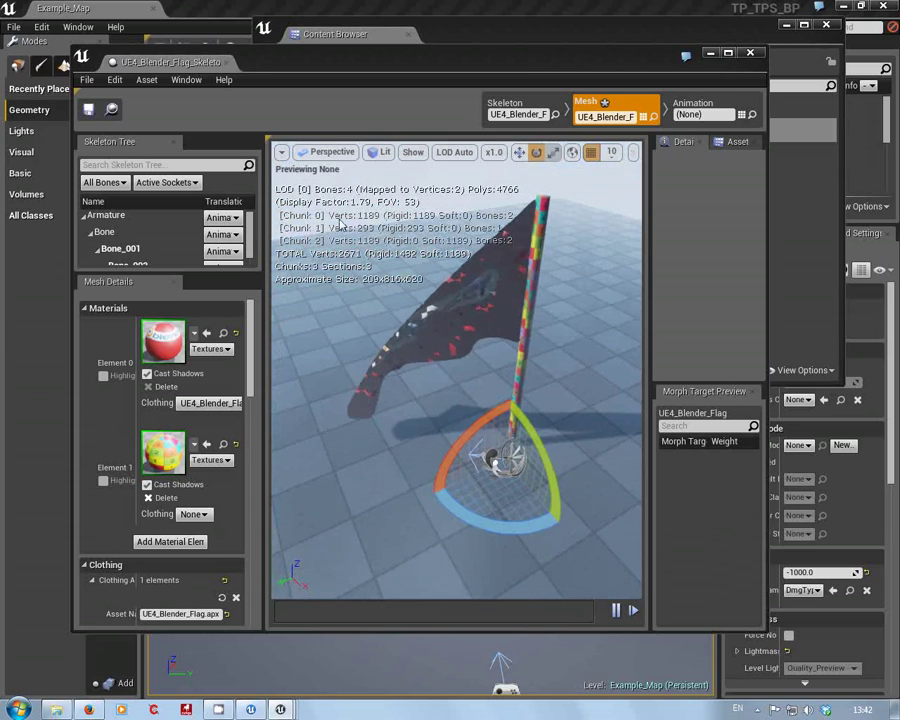
Step: Reopen the Show options to adjust Wind Strength, then watch the waving flag
left_click(385, 153)
left_click(393, 156)
left_click(409, 154)
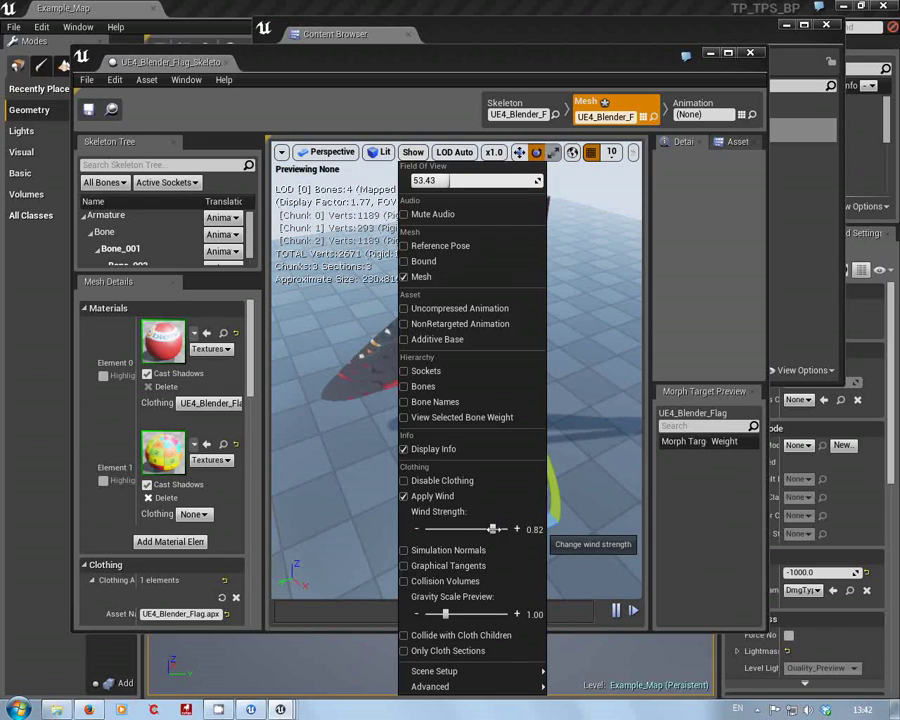
left_click(369, 493)
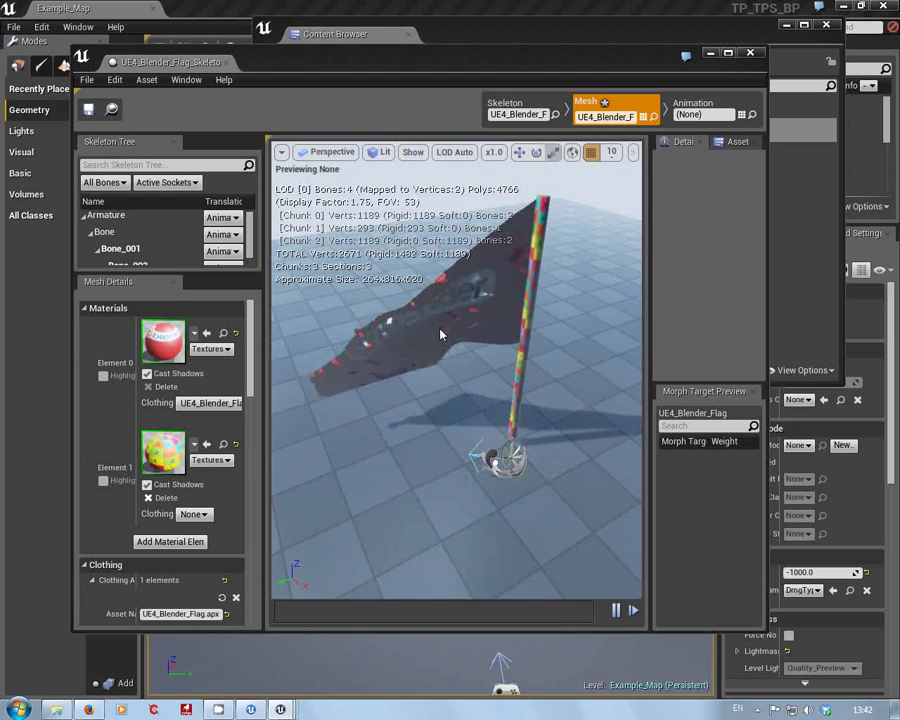